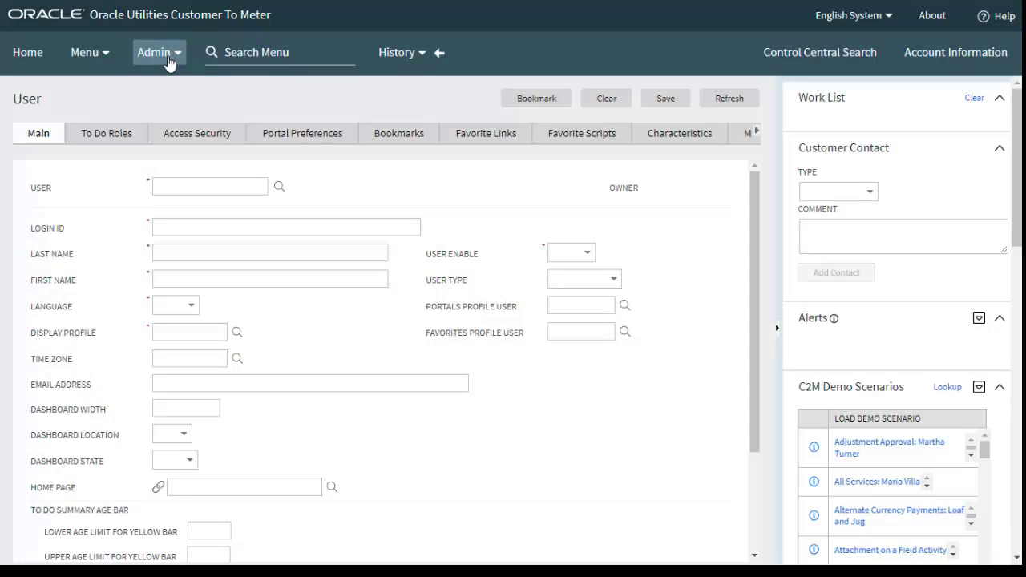
- Open the Service Type list from the general administration settings and display the details of the Electric service type
left_click(167, 57)
scroll(209, 321, "down", 1)
mouse_move(200, 331)
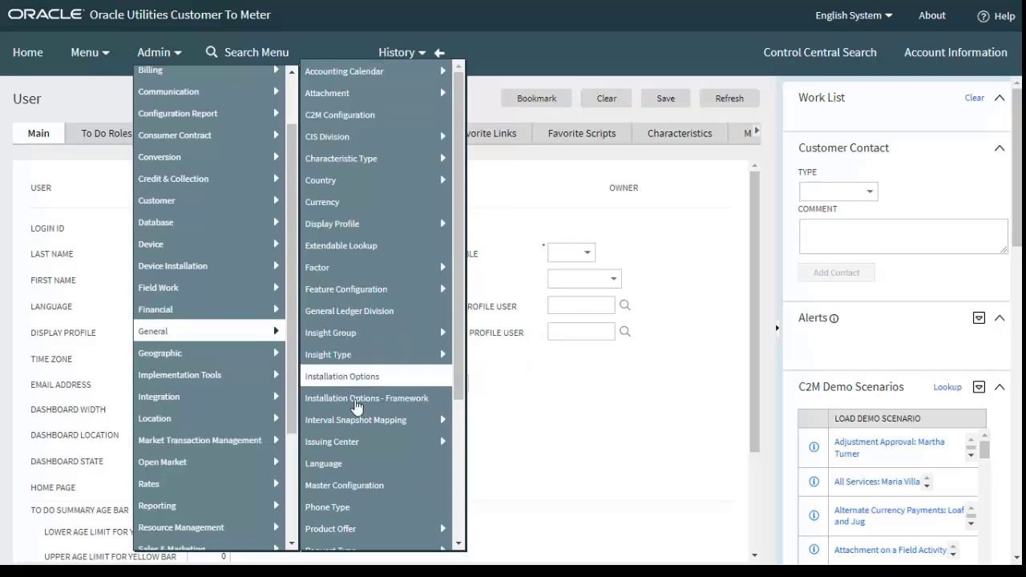
scroll(382, 480, "down", 2)
mouse_move(378, 470)
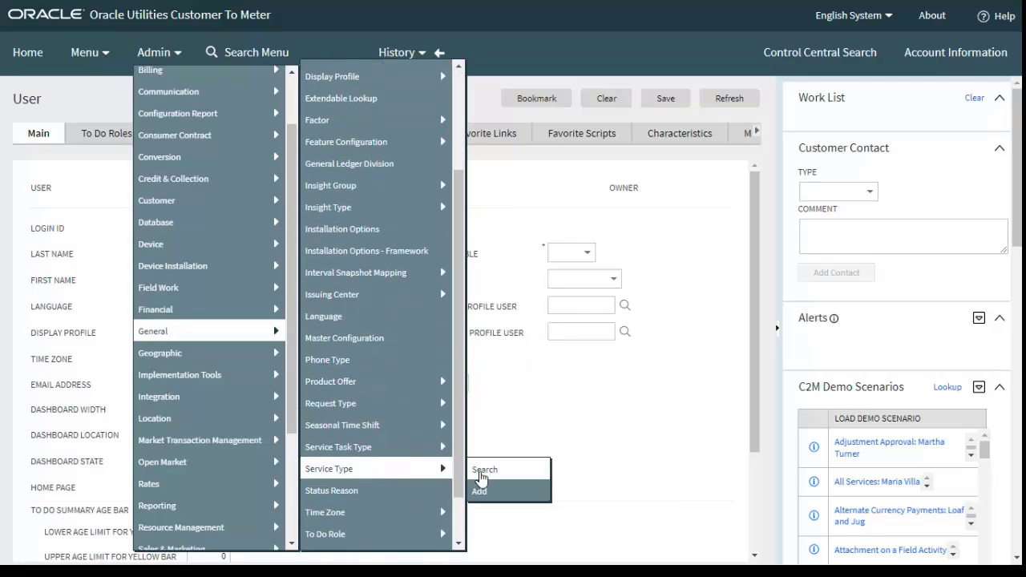
left_click(481, 473)
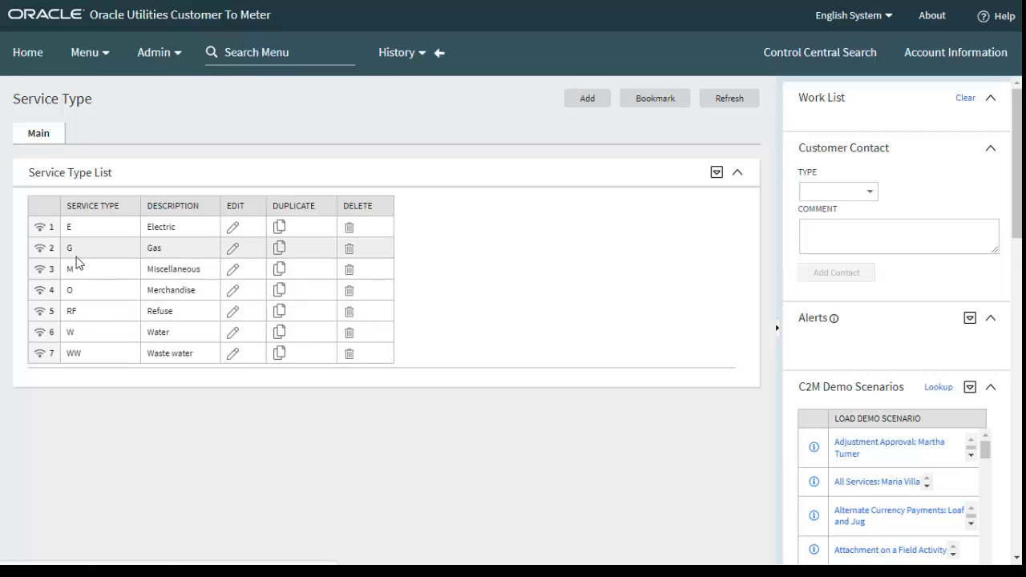
left_click(44, 231)
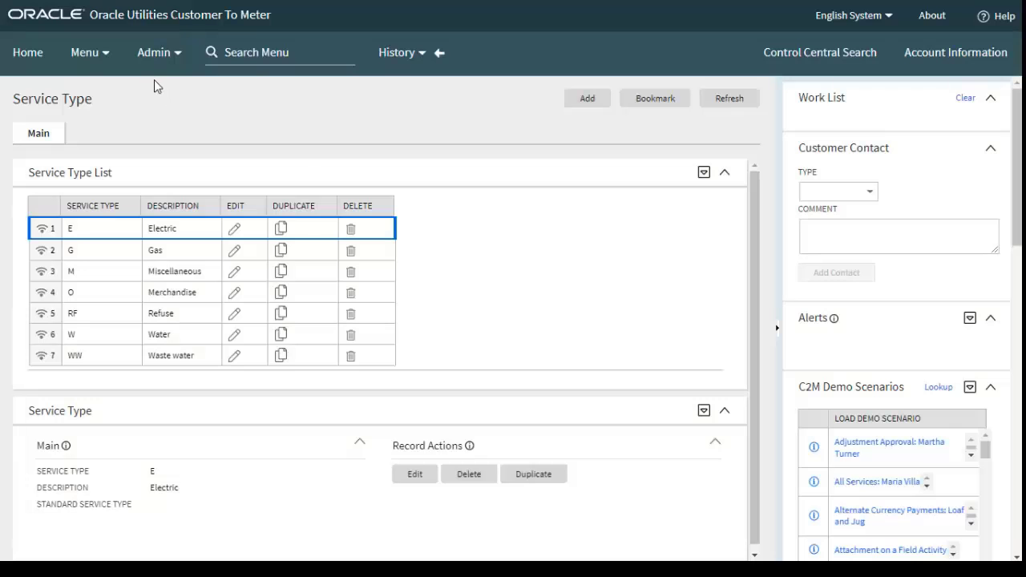
- Open the Unit Of Measure list from the rates administration settings
left_click(165, 65)
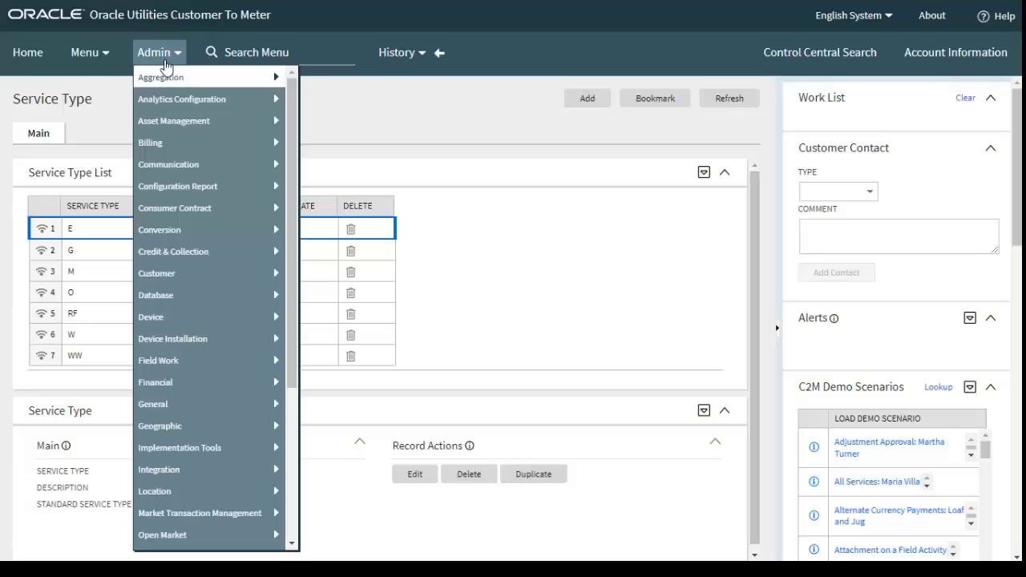
scroll(200, 457, "down", 3)
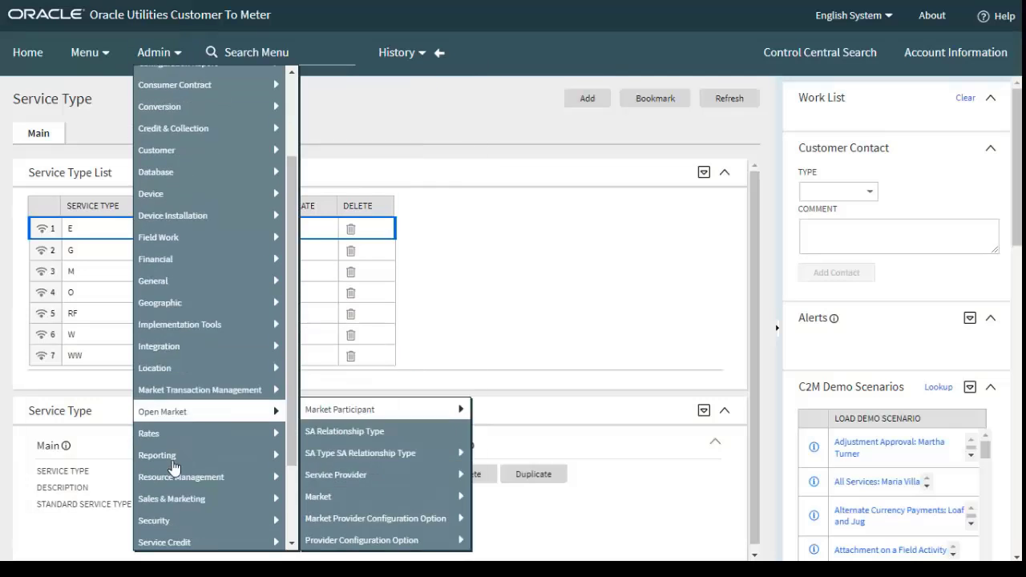
mouse_move(187, 435)
mouse_move(264, 413)
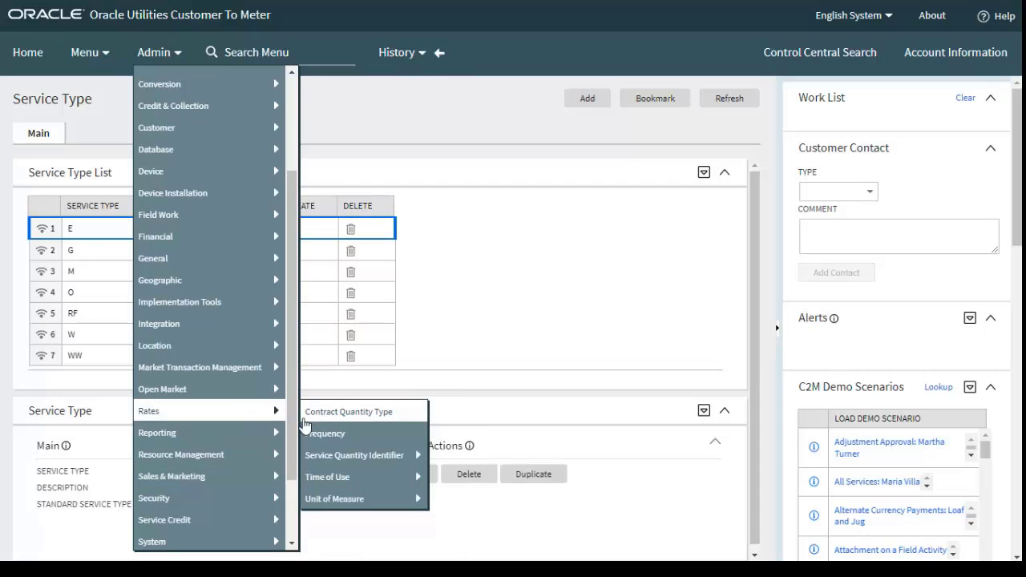
mouse_move(369, 501)
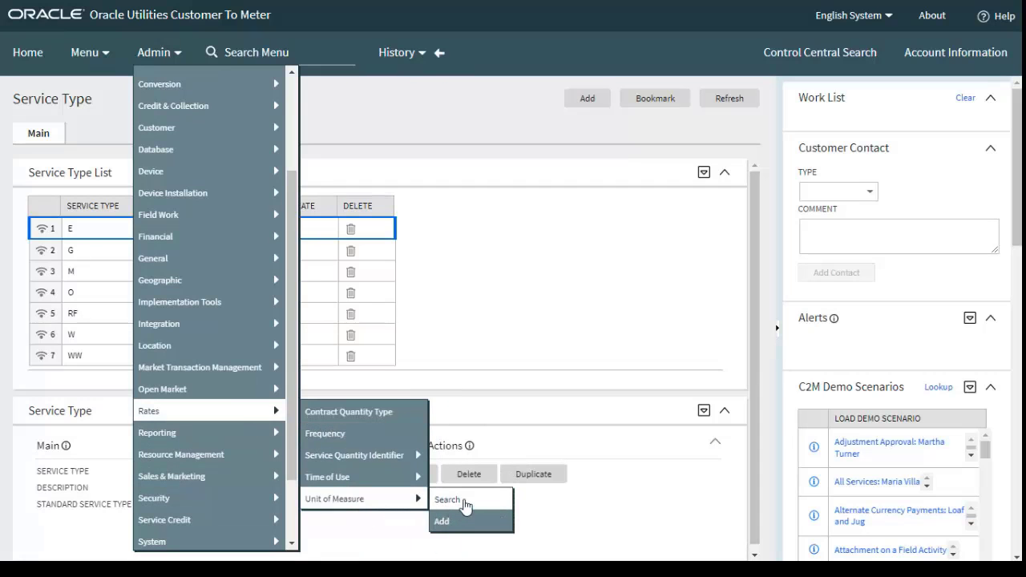
left_click(447, 499)
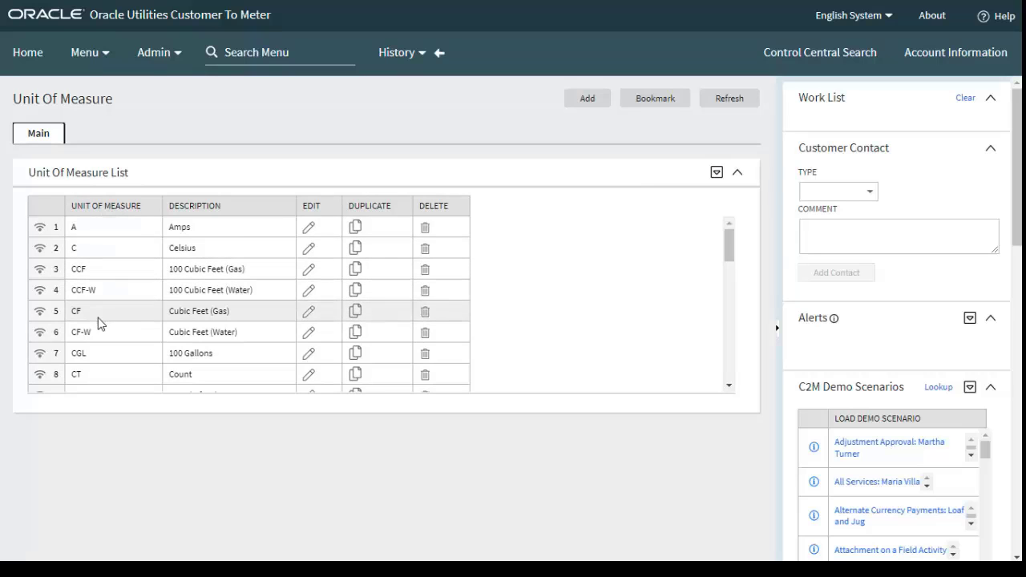
- Find the KWH (Kilowatt-Hours) unit of measure in the list and display its details
scroll(98, 344, "down", 5)
scroll(112, 332, "down", 1)
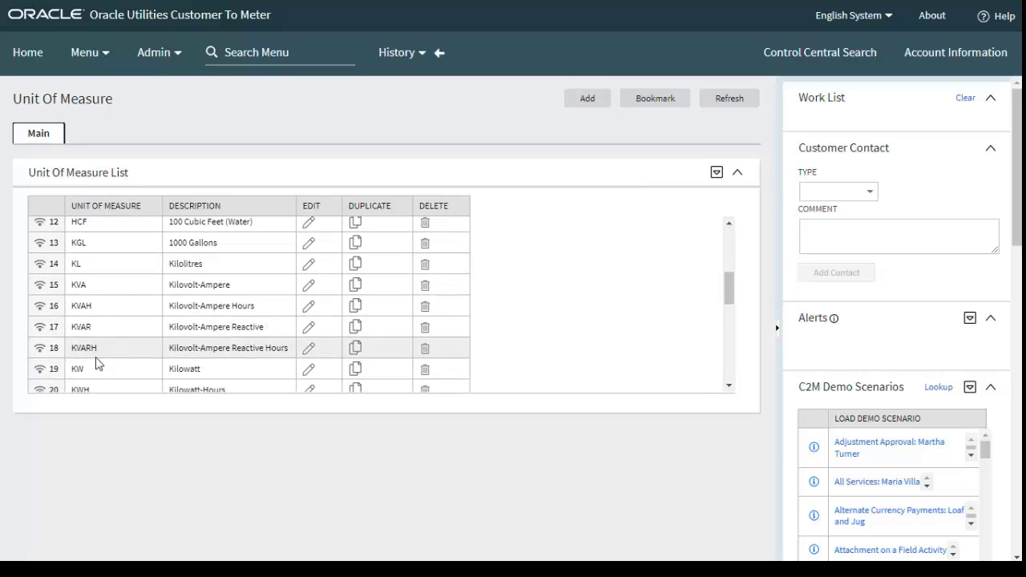
scroll(57, 374, "down", 1)
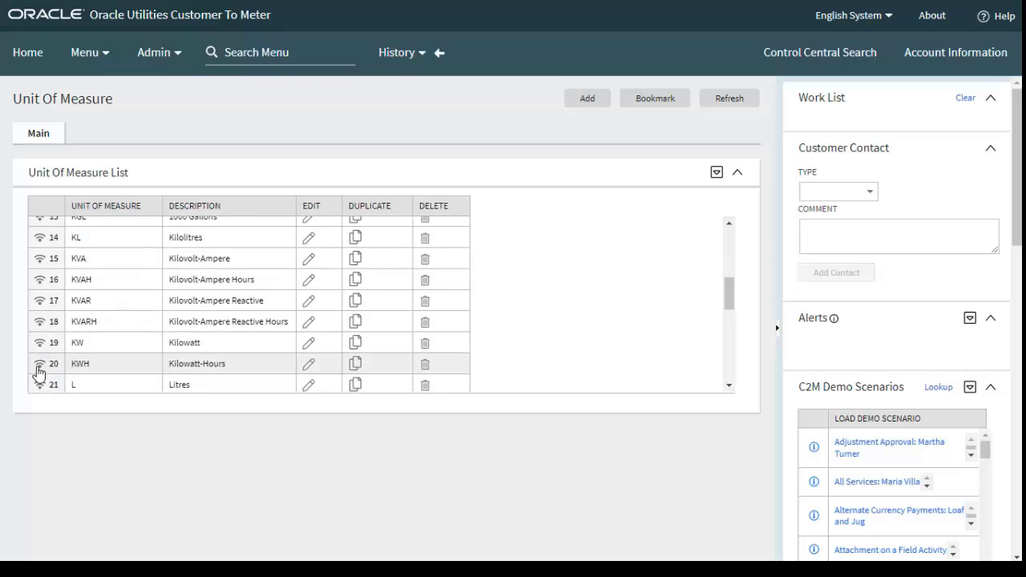
left_click(37, 363)
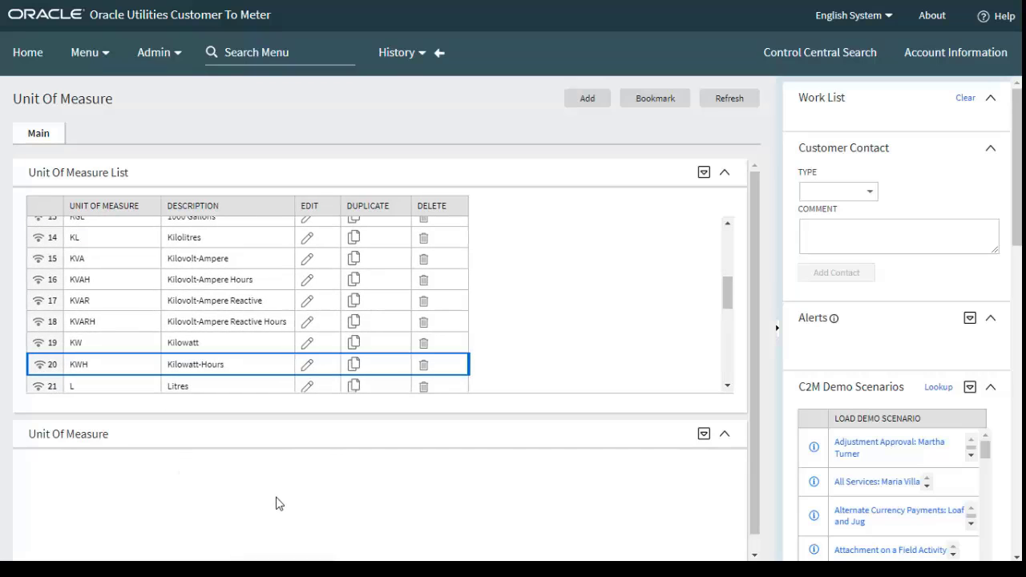
scroll(276, 502, "down", 2)
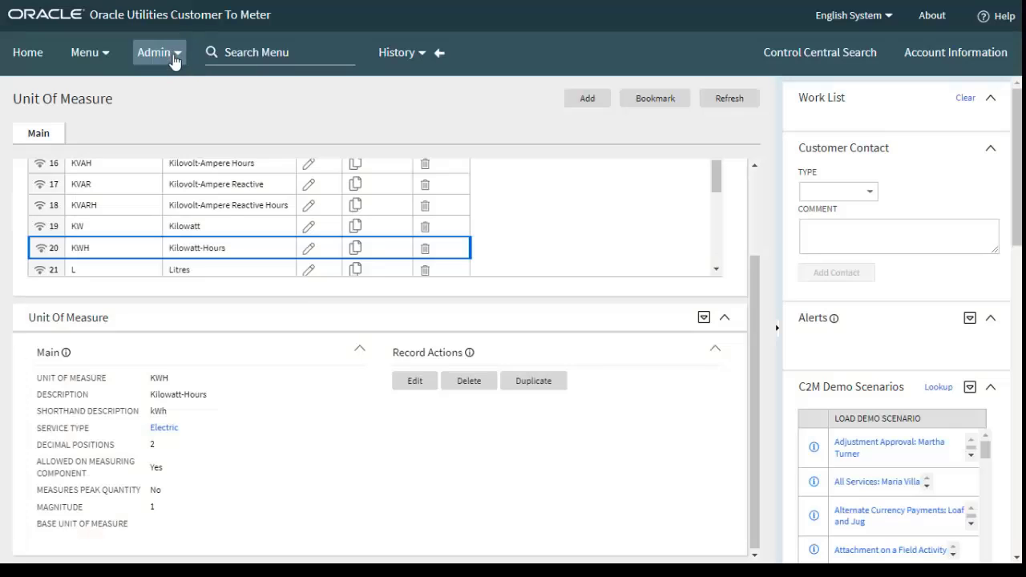
- Open the aggregation Data Source list and display the DA-E-KWH-60-TRANS data source's details
left_click(157, 52)
mouse_move(194, 76)
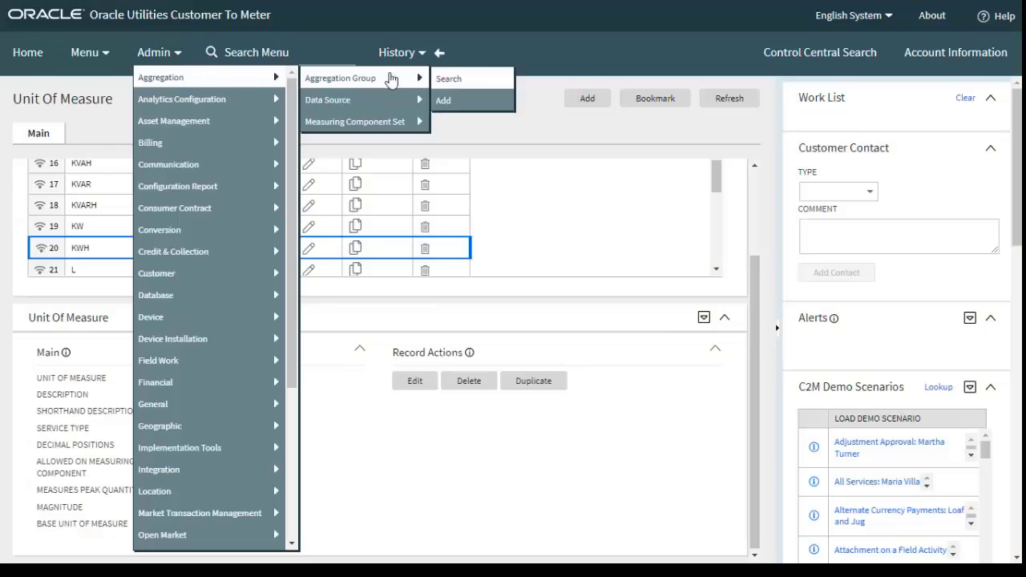
mouse_move(385, 102)
left_click(476, 102)
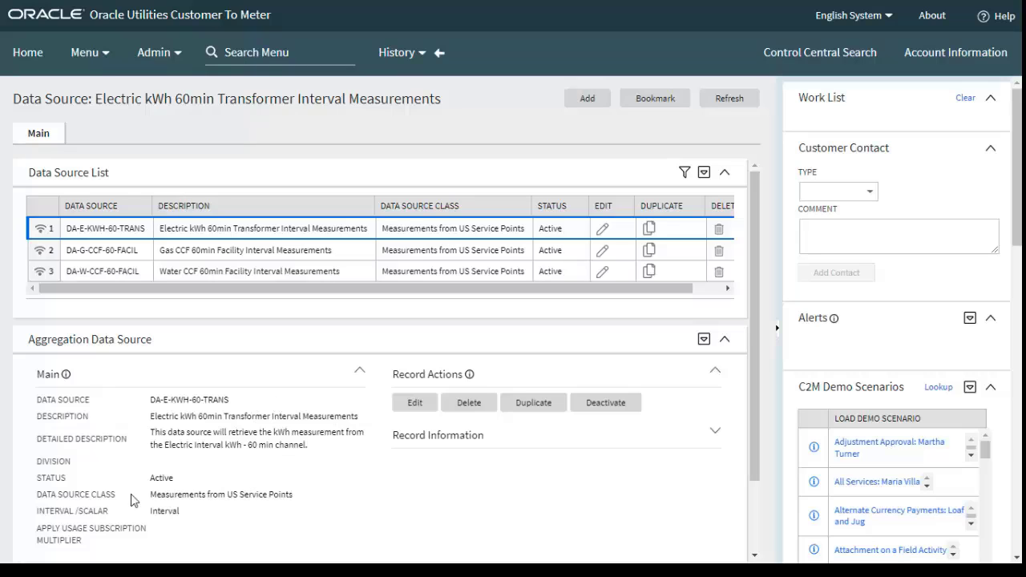
- Expand the data source's Record Information and review its main settings and sourced measuring component type
left_click(715, 432)
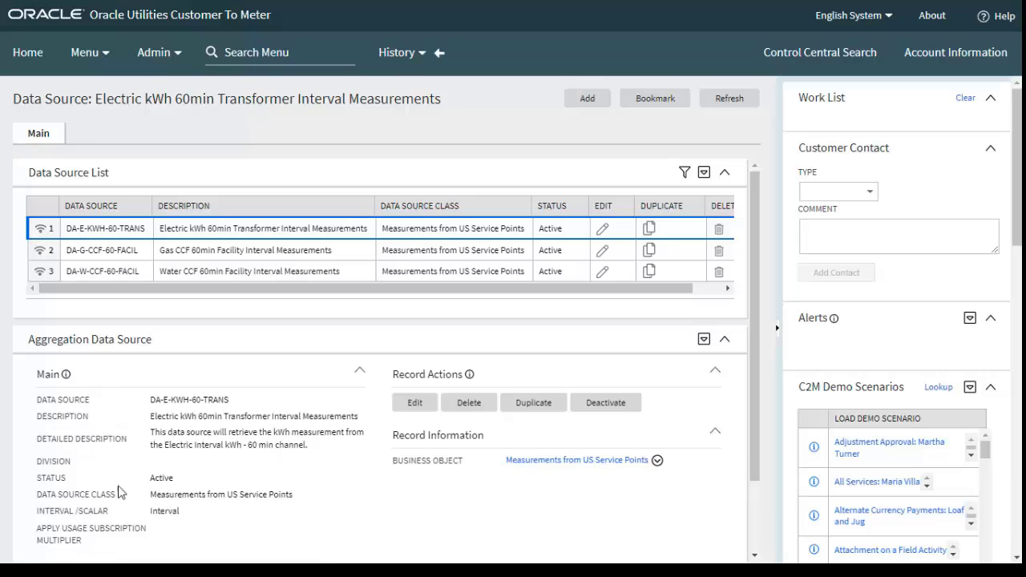
scroll(196, 505, "down", 1)
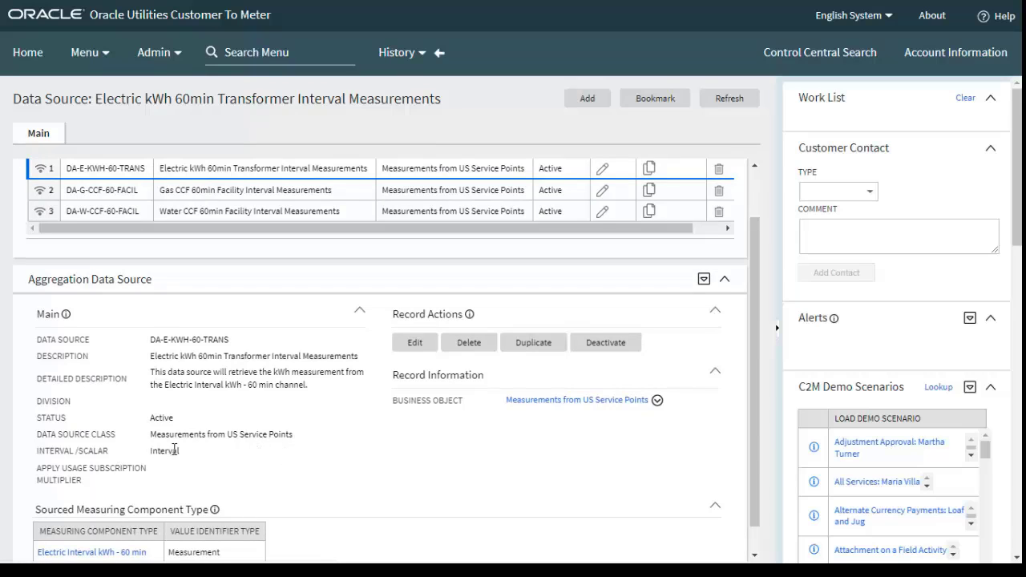
scroll(226, 463, "down", 1)
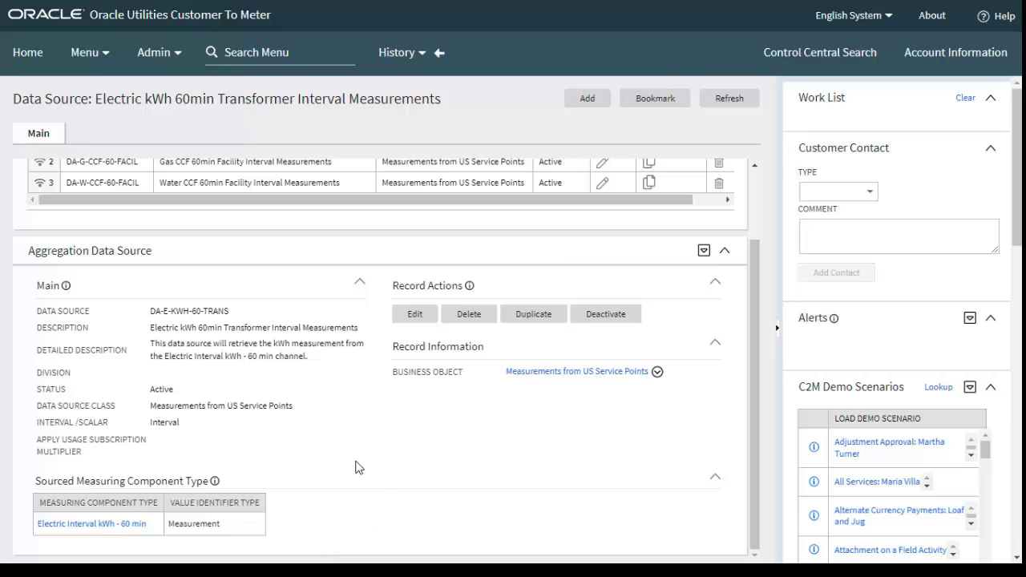
scroll(359, 467, "up", 1)
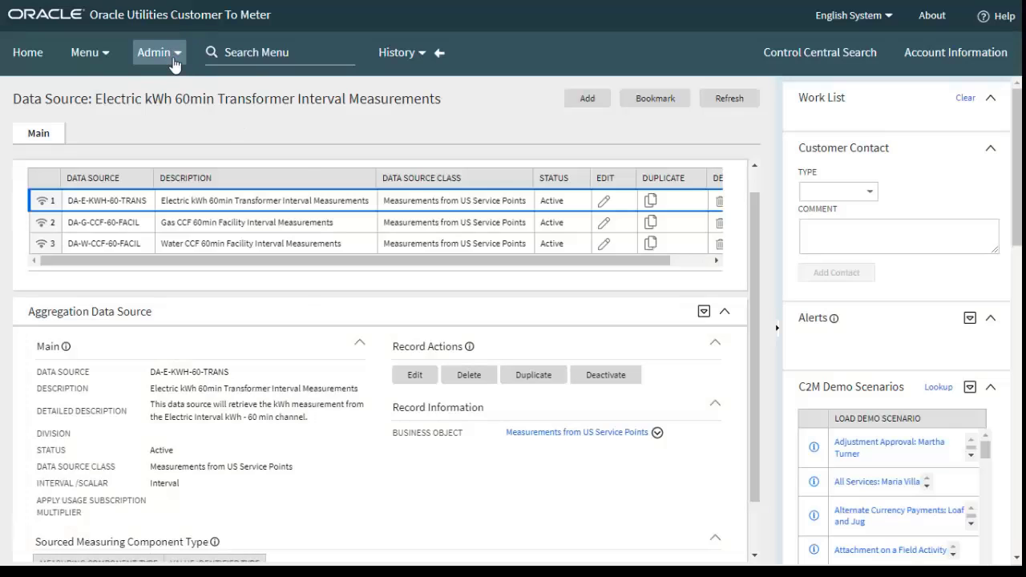
- Open the Measuring Component Type query and search for types with the measuring component class Aggregator
left_click(172, 58)
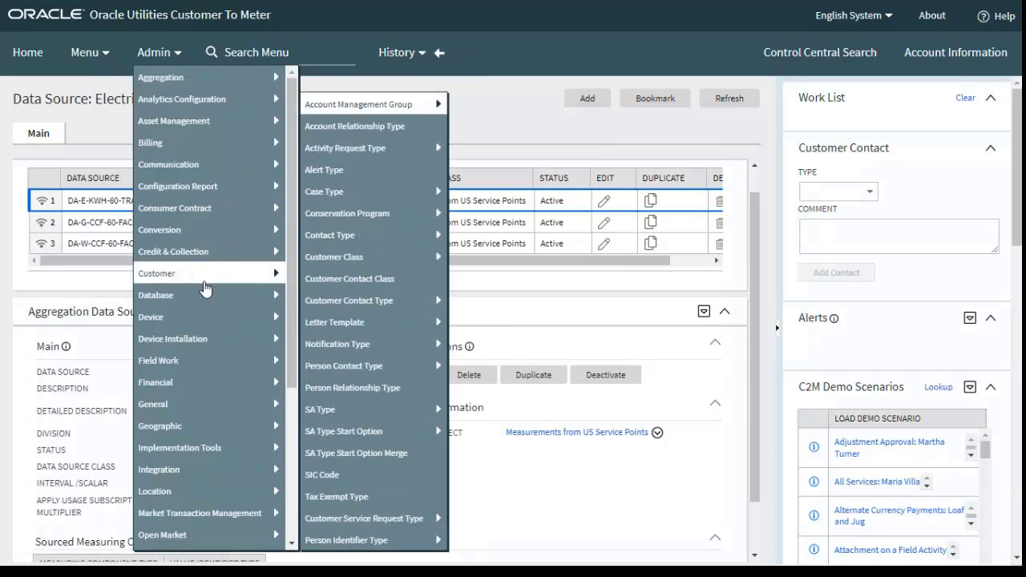
mouse_move(274, 321)
mouse_move(415, 345)
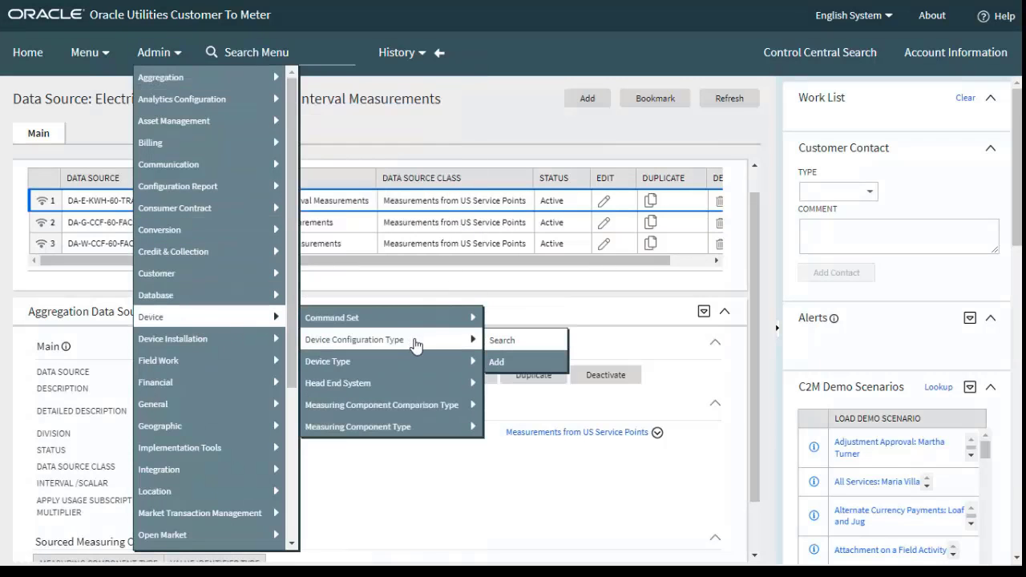
left_click(504, 427)
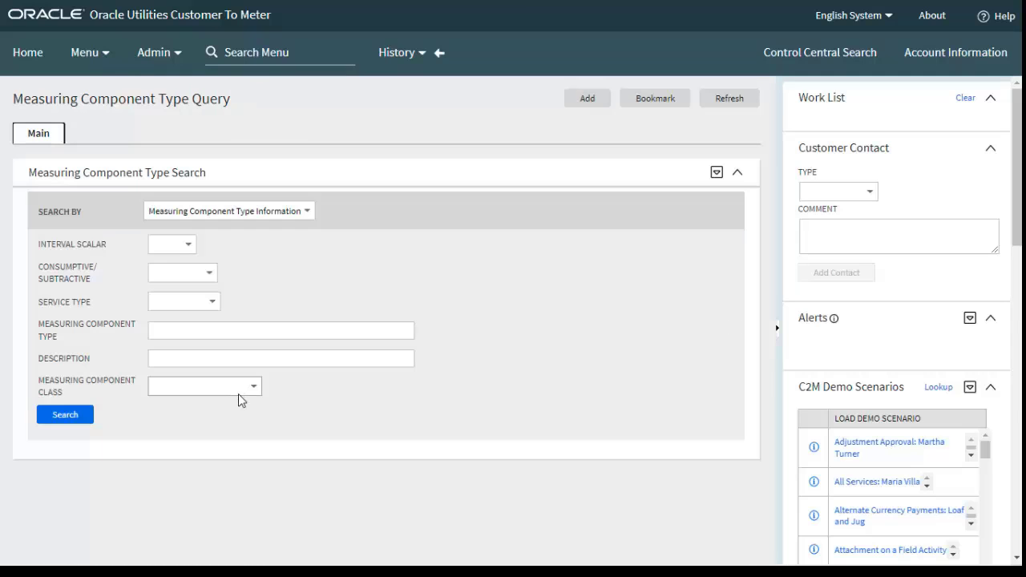
left_click(238, 394)
left_click(227, 417)
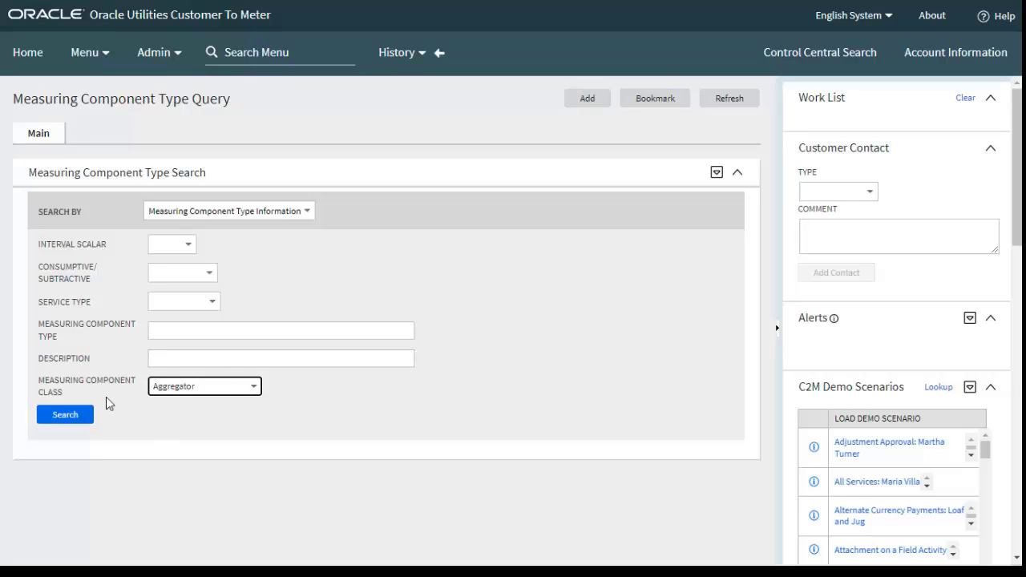
left_click(78, 414)
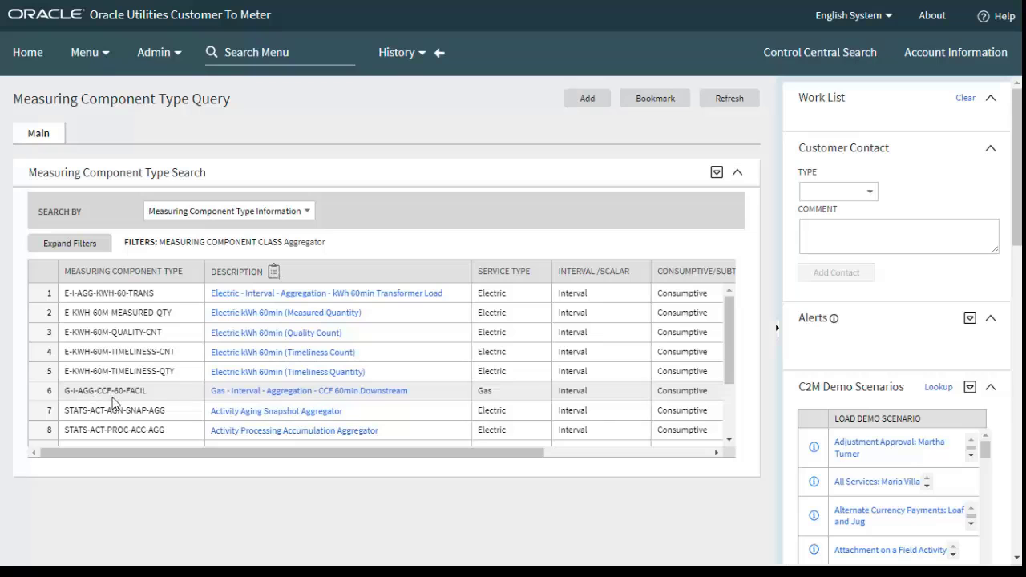
- Look through the aggregator types and open Electric - Interval - Aggregation - kWh 60min Transformer Load
scroll(148, 393, "down", 1)
scroll(156, 393, "down", 1)
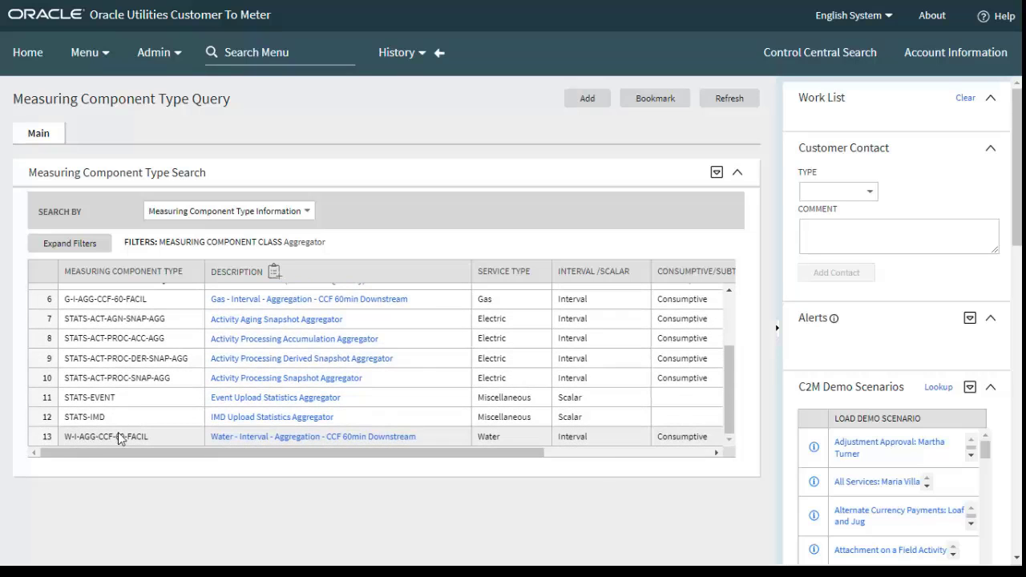
scroll(116, 433, "up", 3)
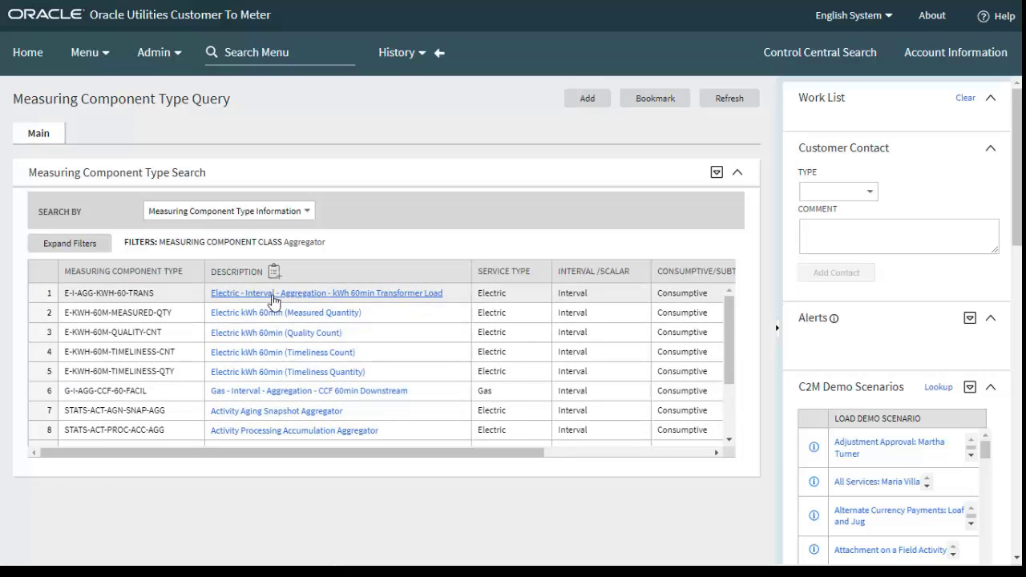
left_click(272, 297)
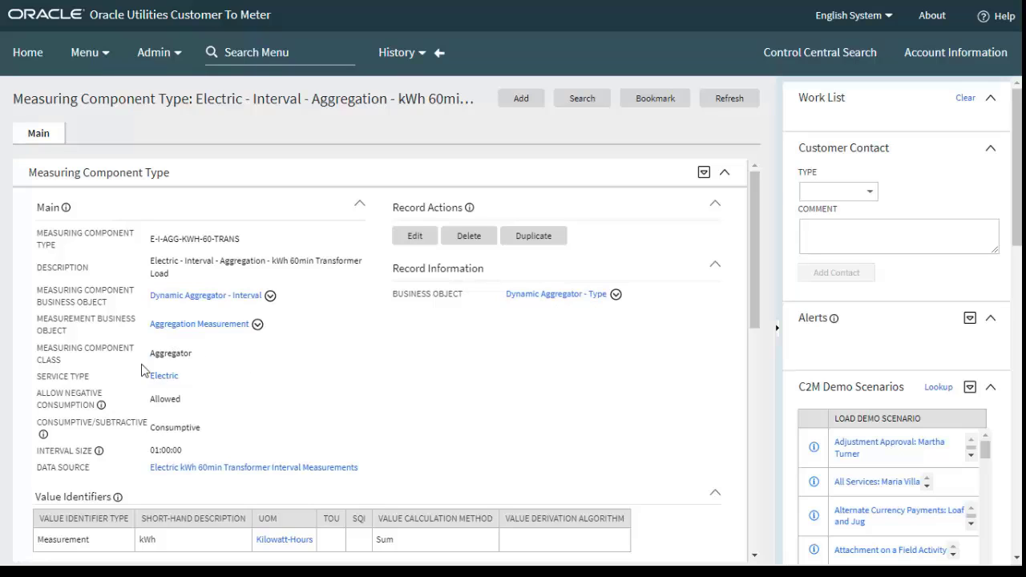
- Examine the measuring component type's data source, value identifiers, profile factors, display configuration and overlay profiles
scroll(263, 401, "down", 3)
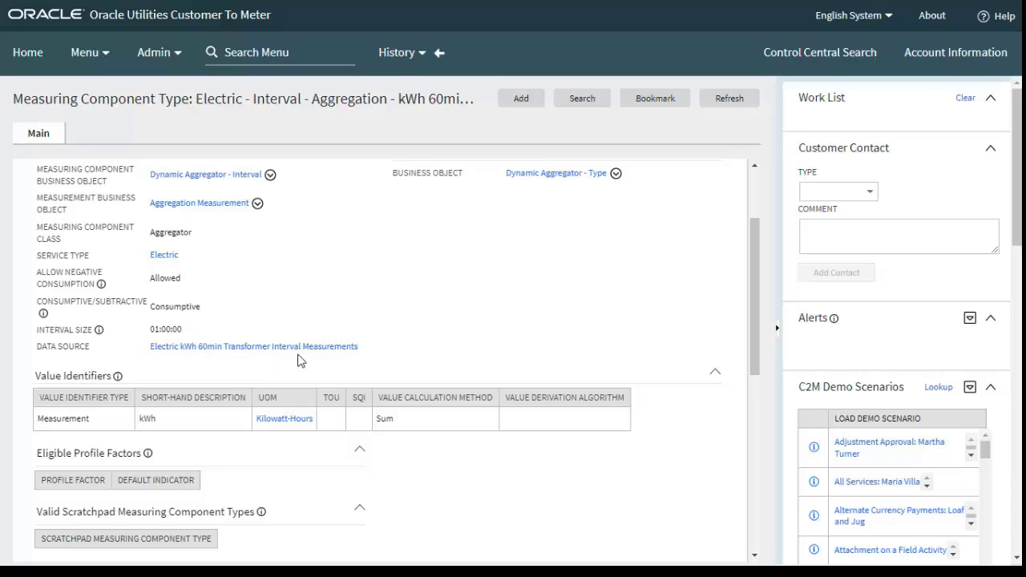
scroll(446, 337, "down", 2)
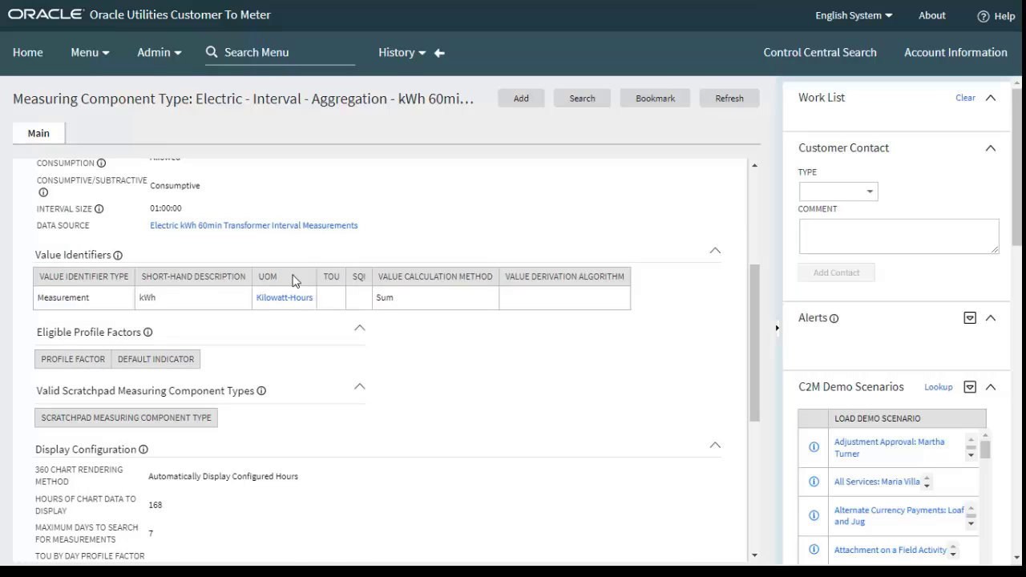
scroll(384, 348, "down", 2)
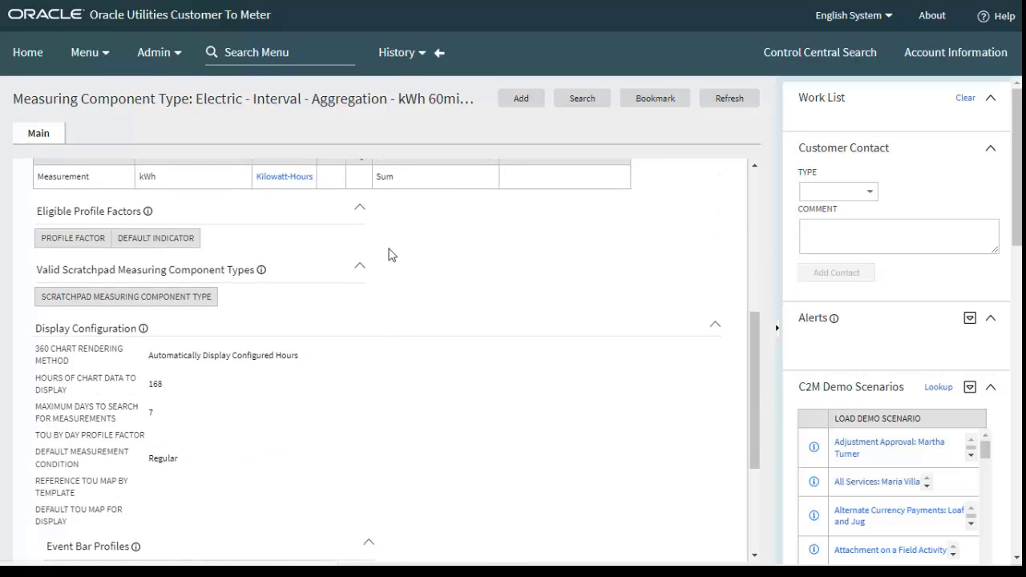
scroll(392, 377, "up", 3)
scroll(401, 380, "down", 4)
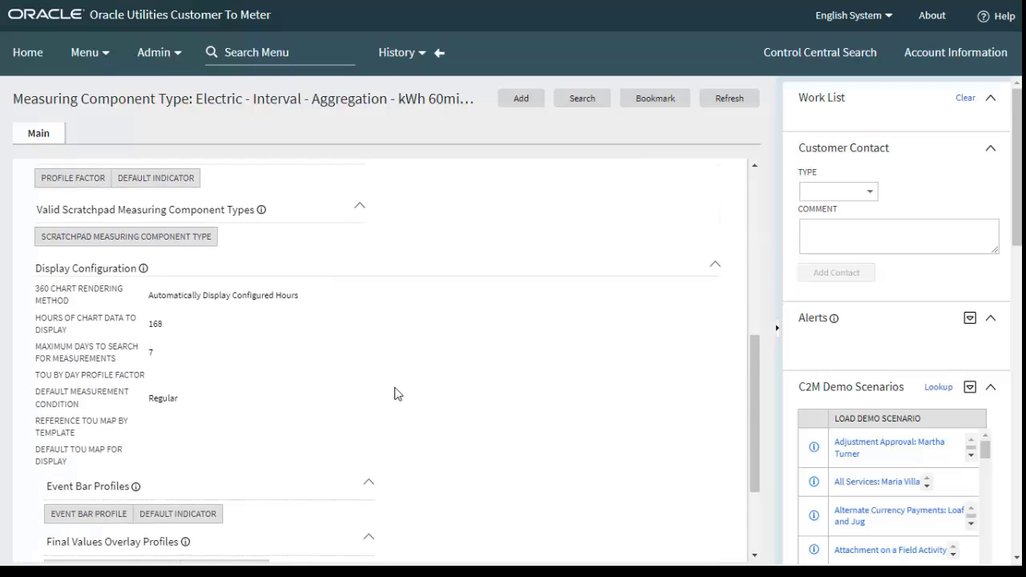
scroll(393, 393, "down", 1)
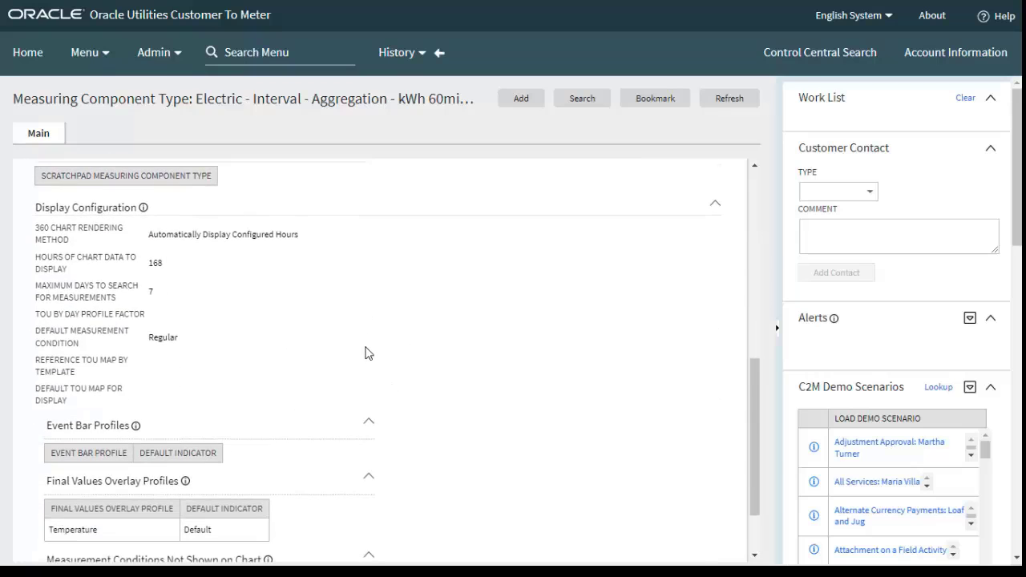
scroll(375, 301, "down", 1)
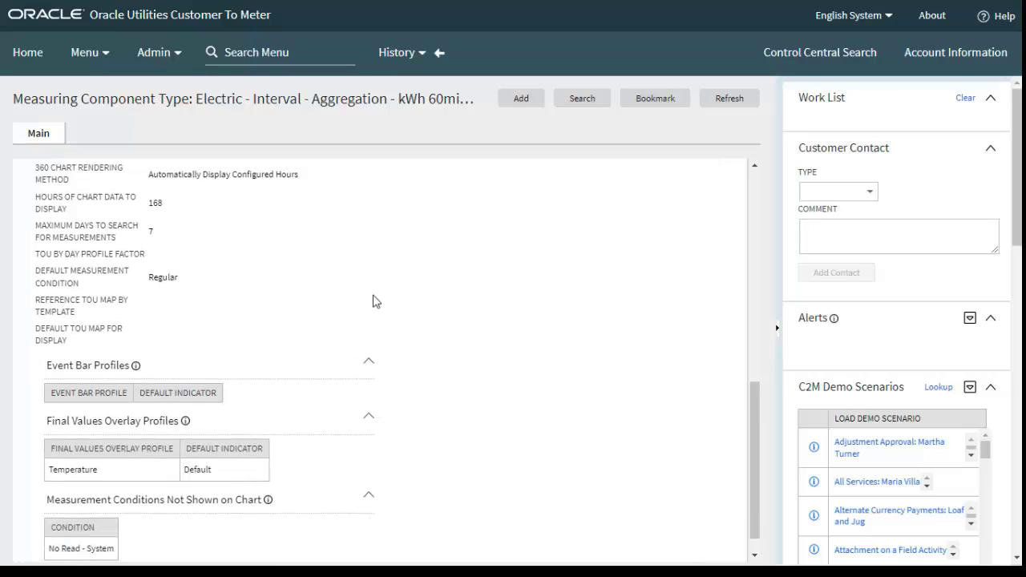
scroll(373, 300, "down", 1)
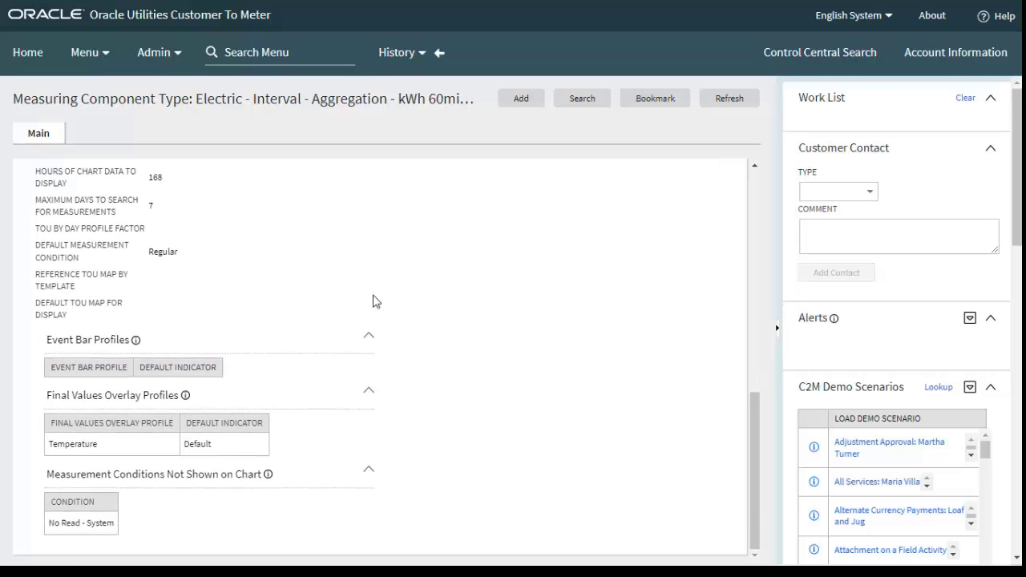
scroll(401, 273, "up", 4)
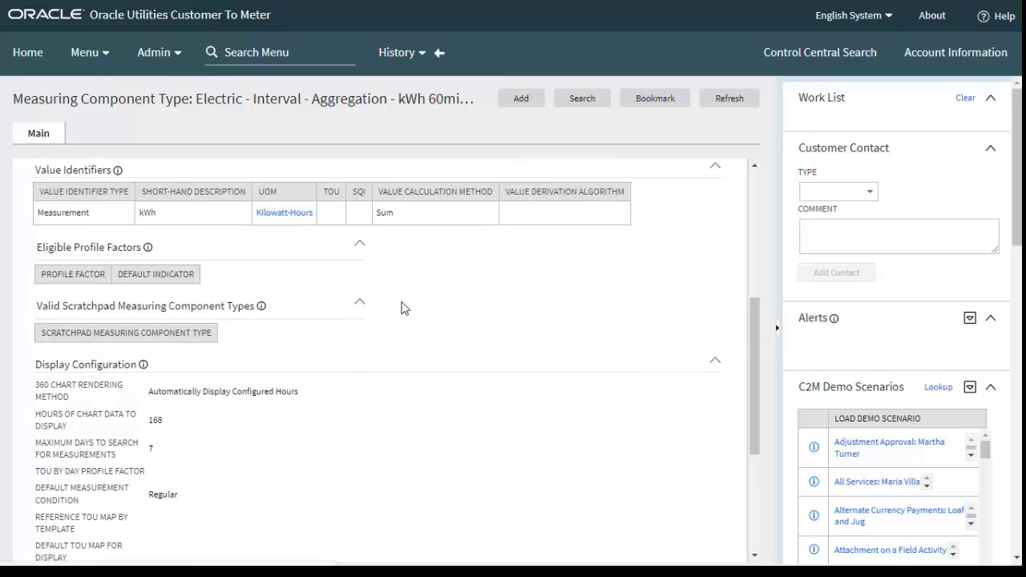
- Open the Aggregation Group list from the admin functions and display the Consumption - Profile Class group (DA-E-CONS-PROF)
scroll(403, 309, "up", 5)
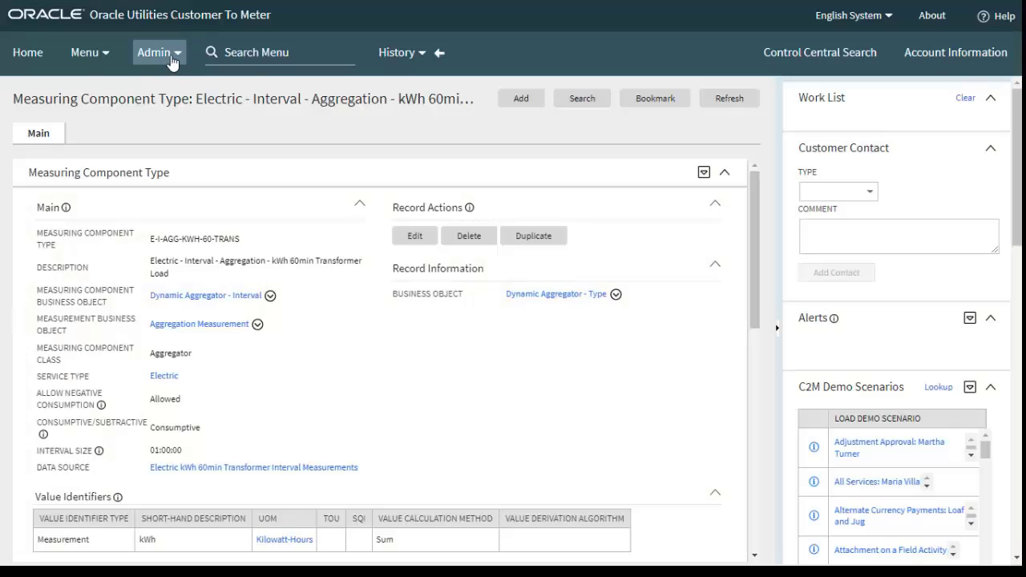
left_click(161, 53)
mouse_move(169, 84)
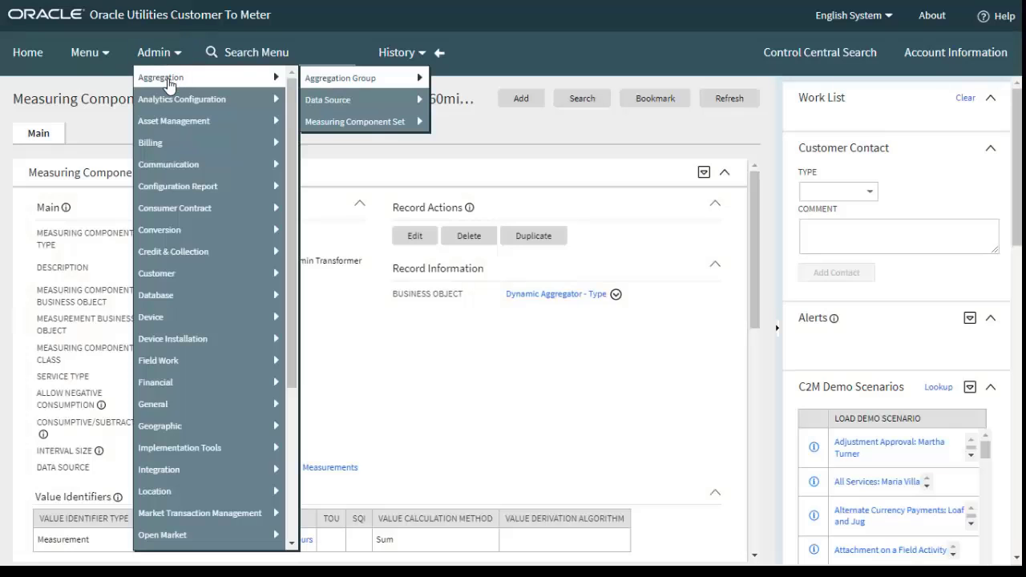
mouse_move(309, 80)
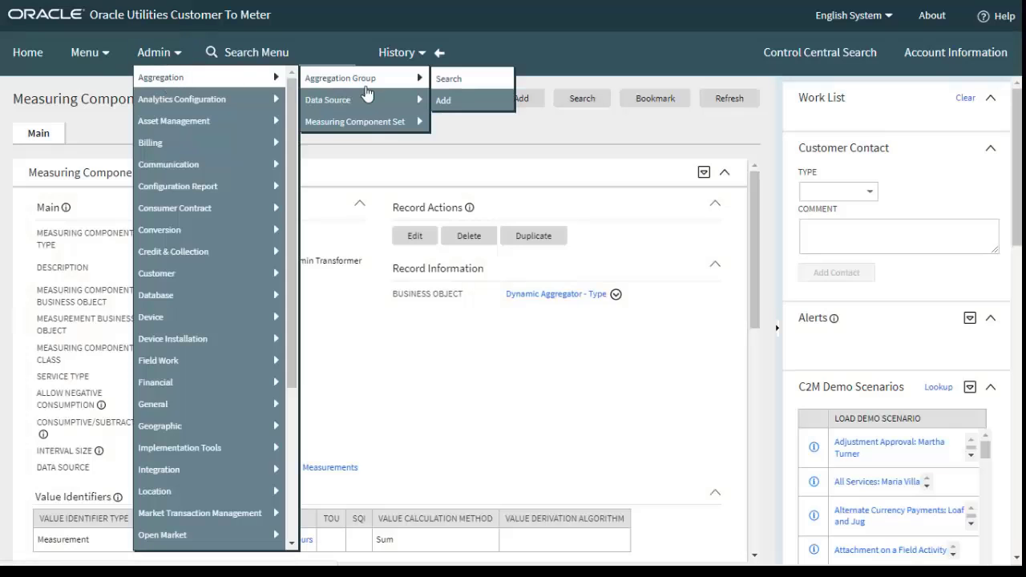
left_click(468, 81)
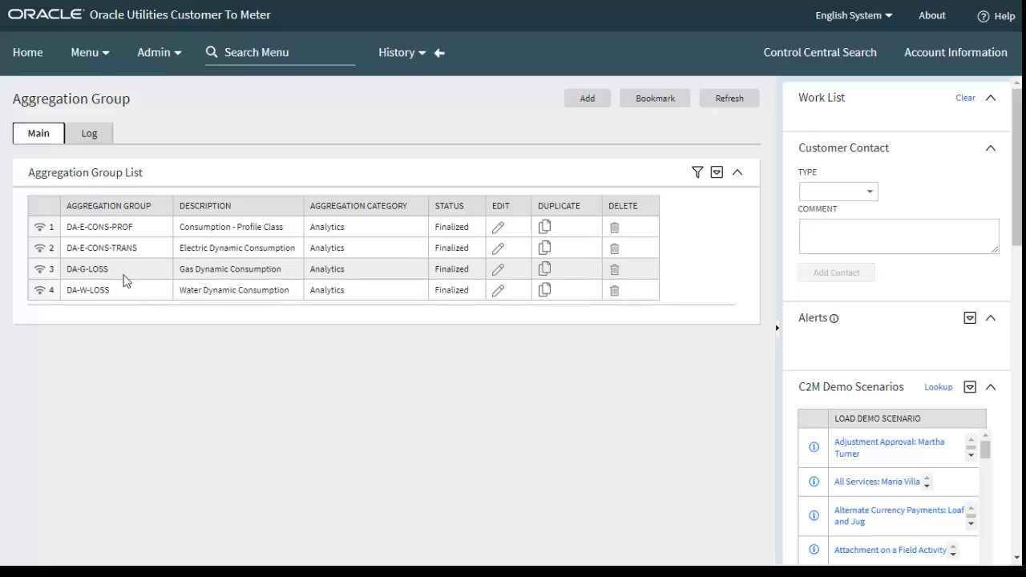
left_click(41, 232)
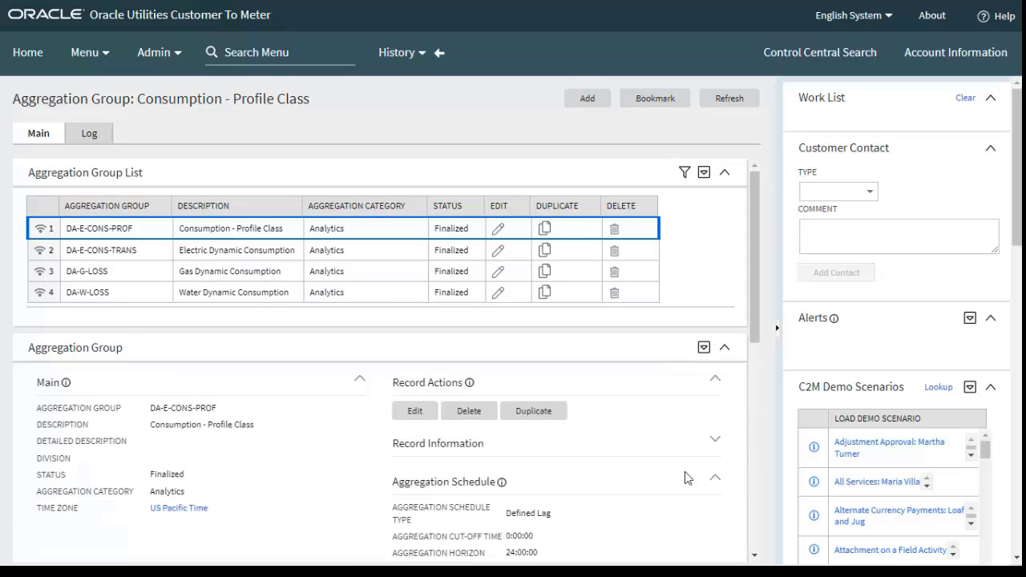
- Expand the aggregation group's Record Information and examine its aggregation schedule, measuring component sets and group runs
left_click(714, 443)
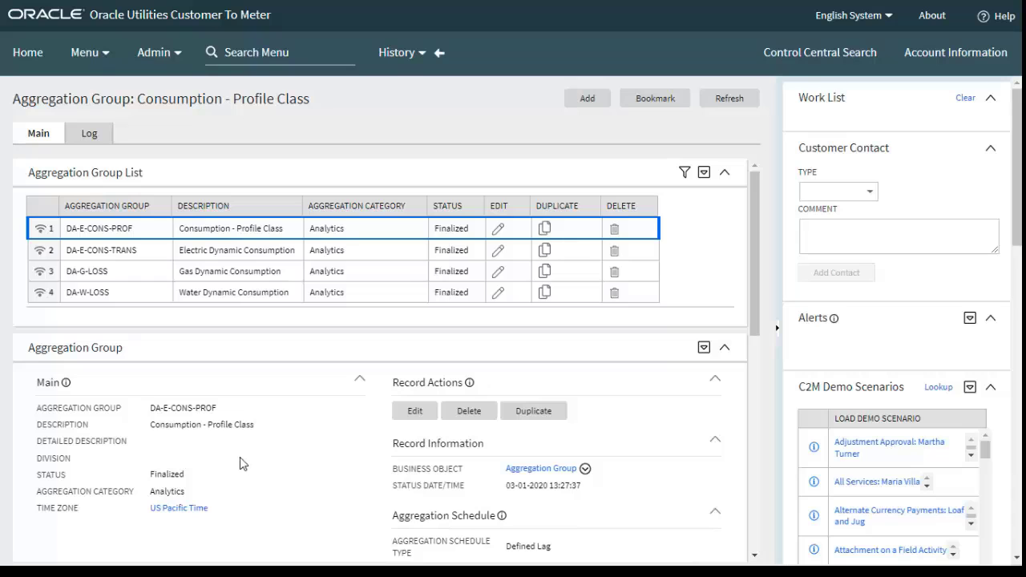
scroll(252, 469, "down", 2)
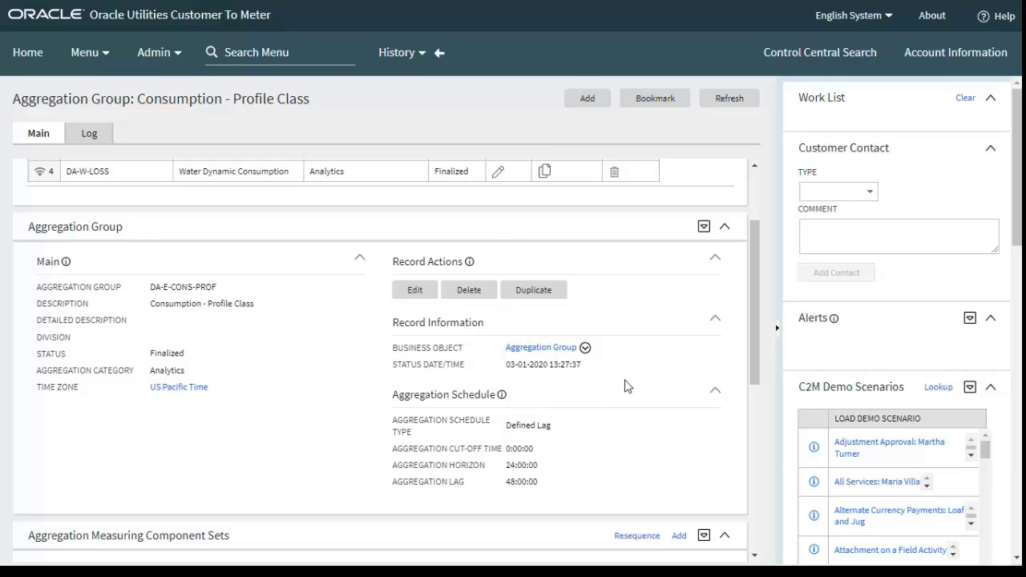
scroll(553, 345, "down", 3)
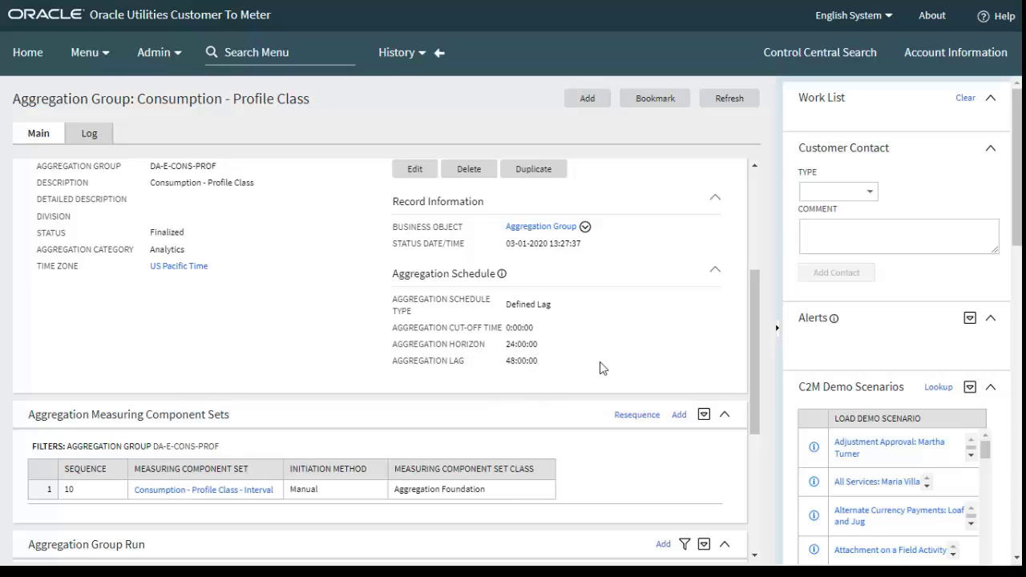
scroll(602, 368, "down", 1)
scroll(603, 373, "down", 1)
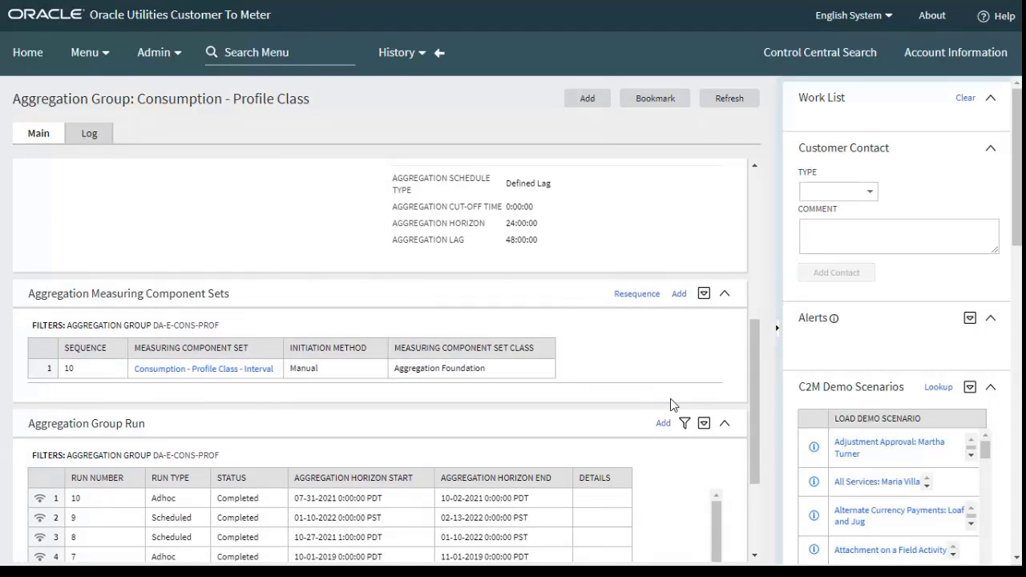
scroll(658, 385, "up", 3)
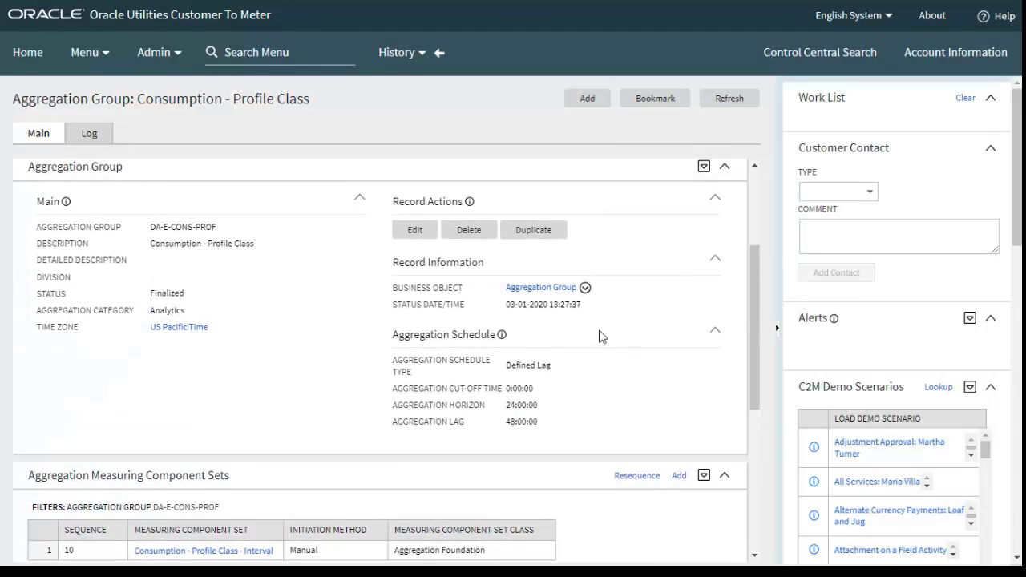
scroll(615, 359, "down", 1)
scroll(606, 362, "down", 5)
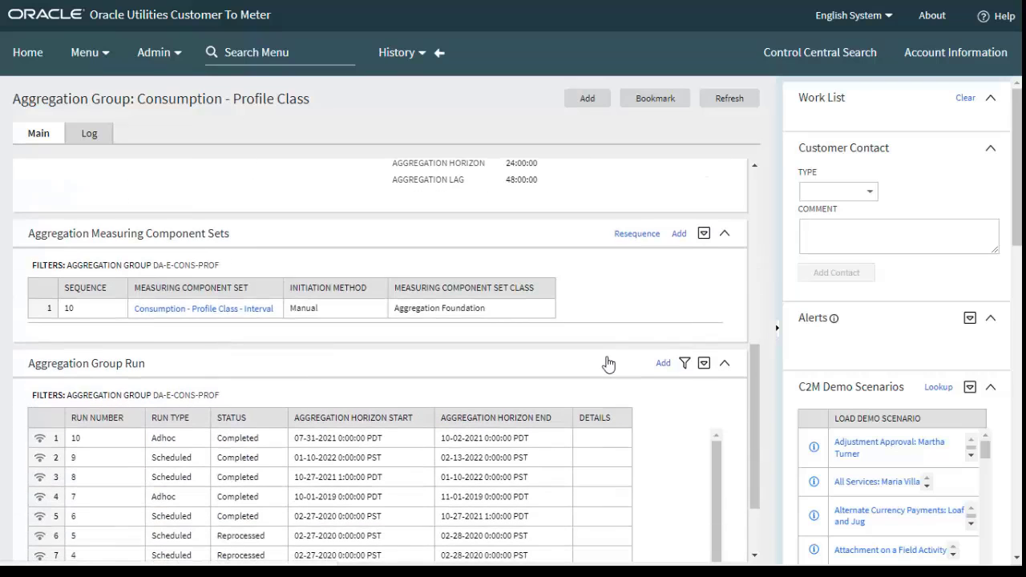
scroll(606, 362, "down", 1)
left_click_drag(755, 467, 744, 419)
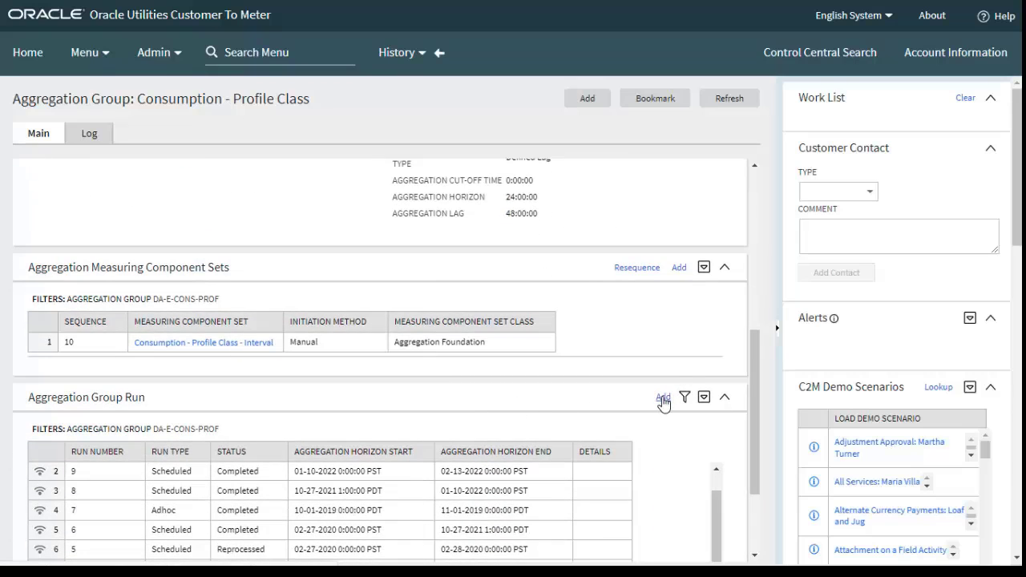
left_click_drag(756, 429, 753, 258)
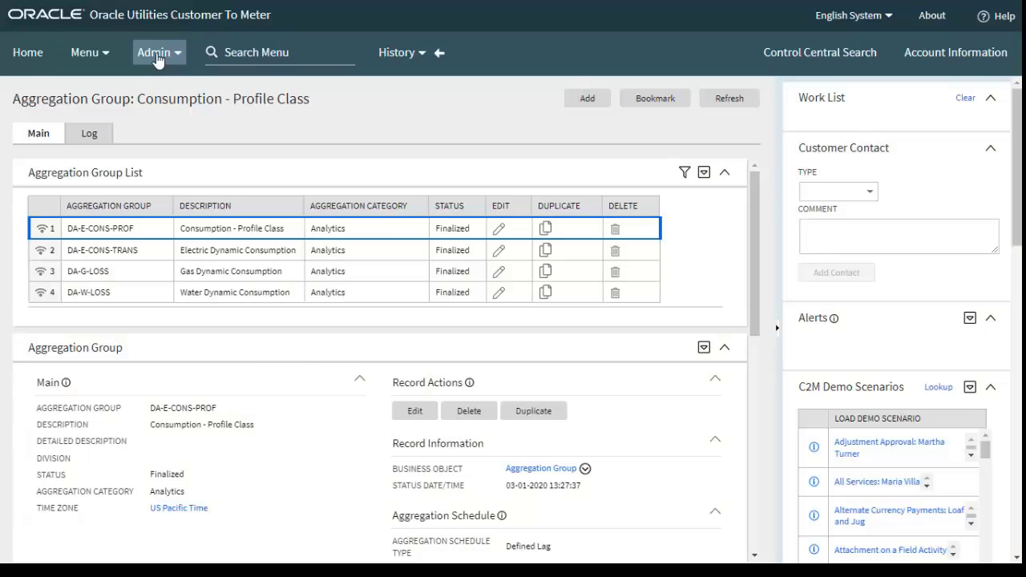
- Search the measuring component sets for aggregation group Consumption - Profile Class and open Consumption - Profile Class - Interval
left_click(156, 52)
mouse_move(196, 80)
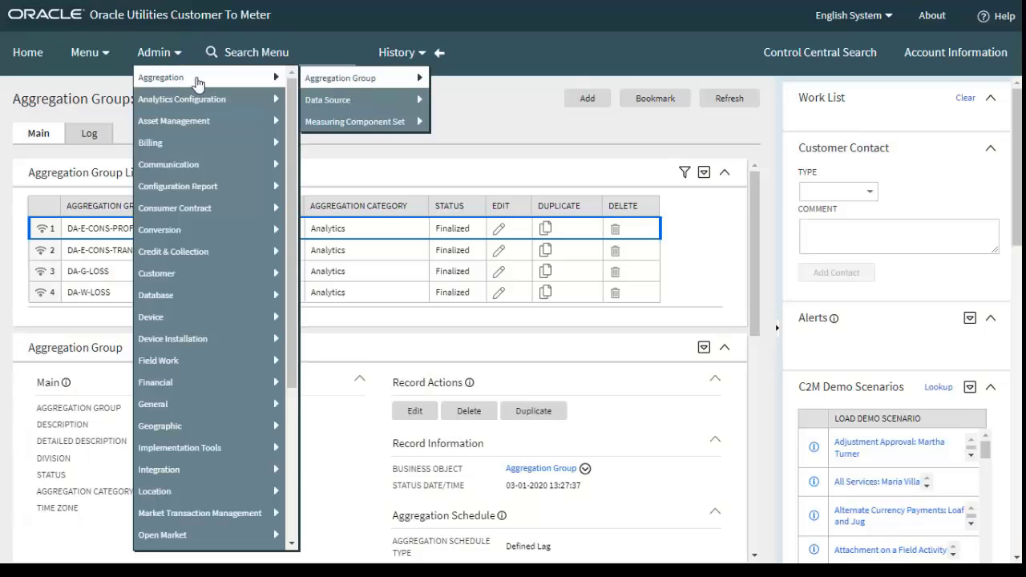
mouse_move(377, 123)
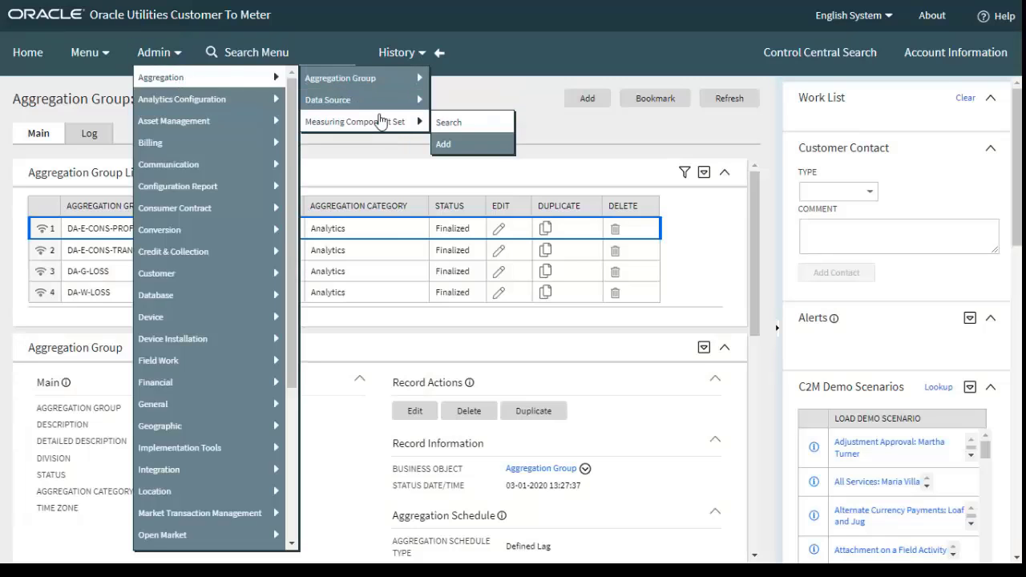
left_click(449, 123)
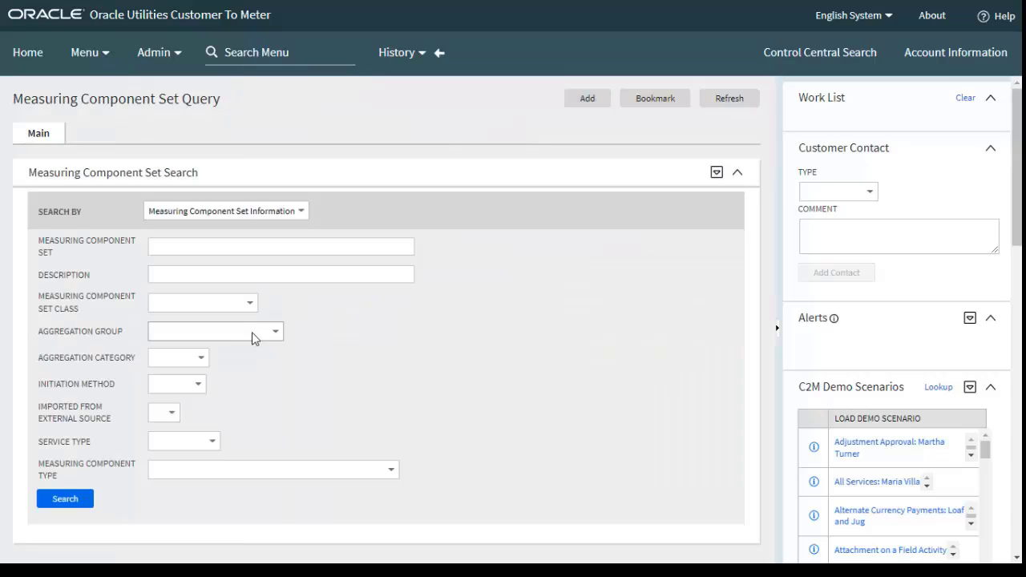
left_click(262, 333)
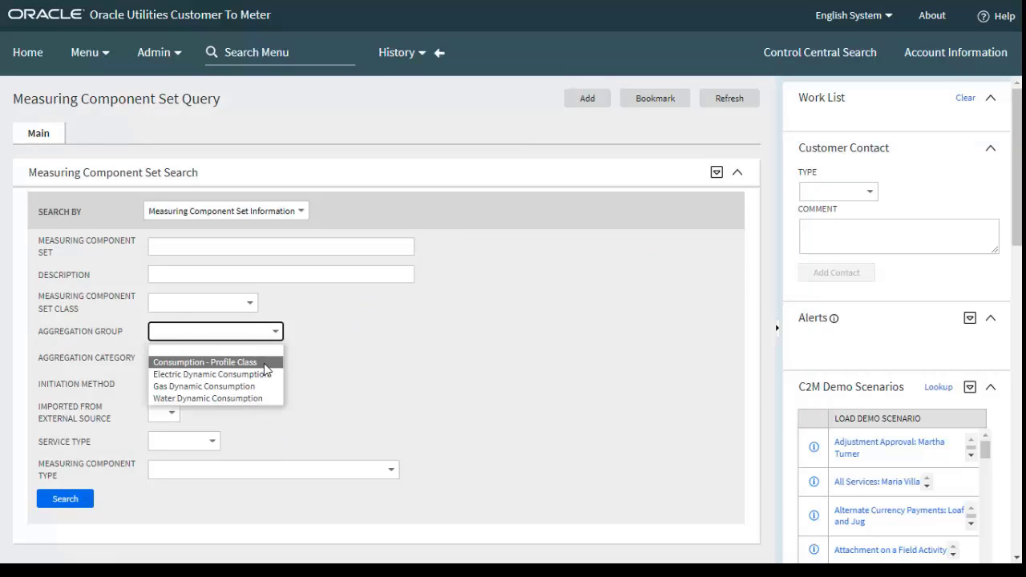
left_click(263, 364)
left_click(71, 502)
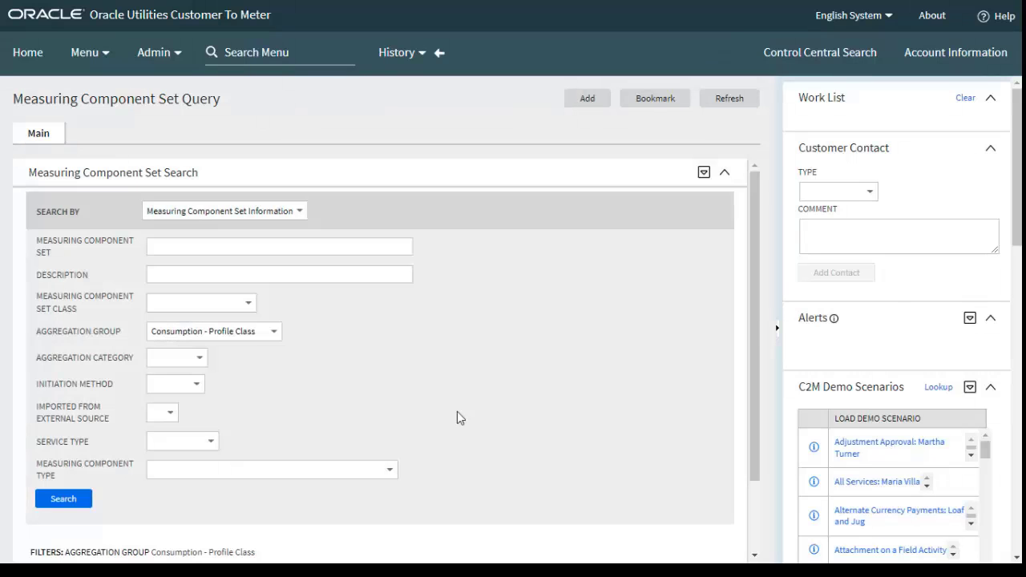
scroll(465, 415, "down", 2)
left_click(265, 509)
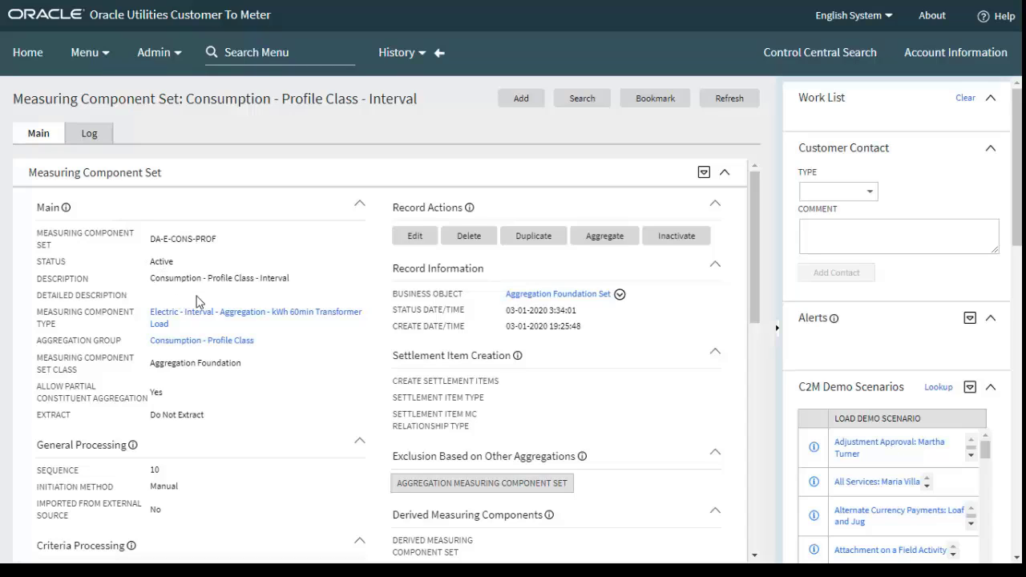
- Examine the measuring component set's description, general and criteria processing, dimensions and participants
left_click_drag(151, 278, 290, 292)
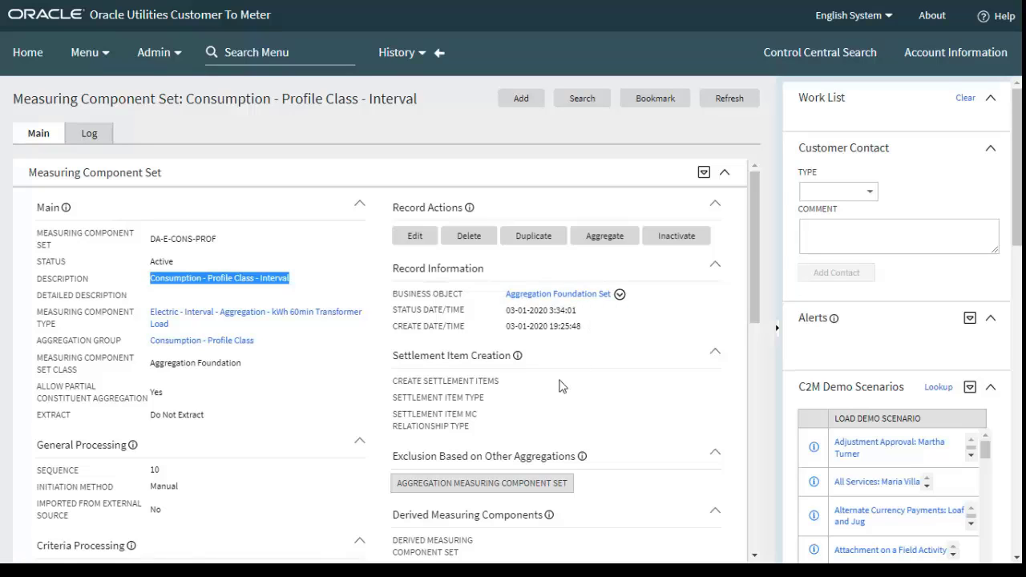
scroll(546, 398, "down", 1)
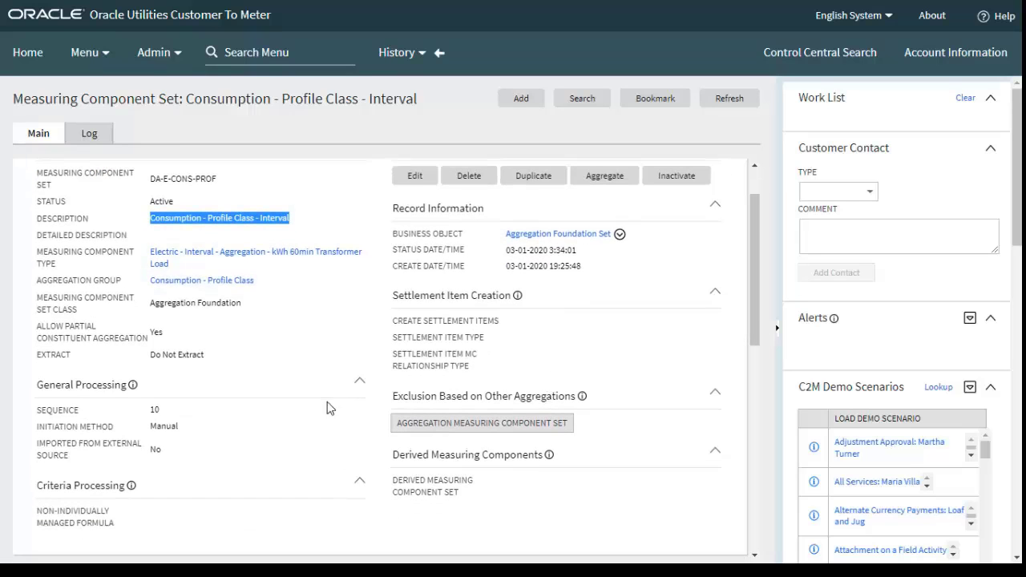
scroll(231, 398, "down", 4)
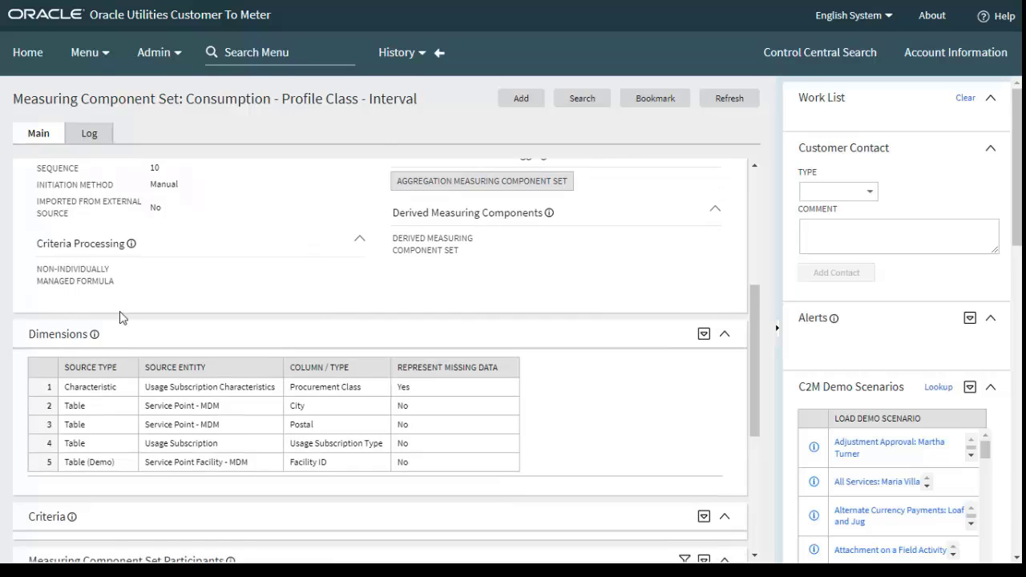
scroll(104, 248, "down", 1)
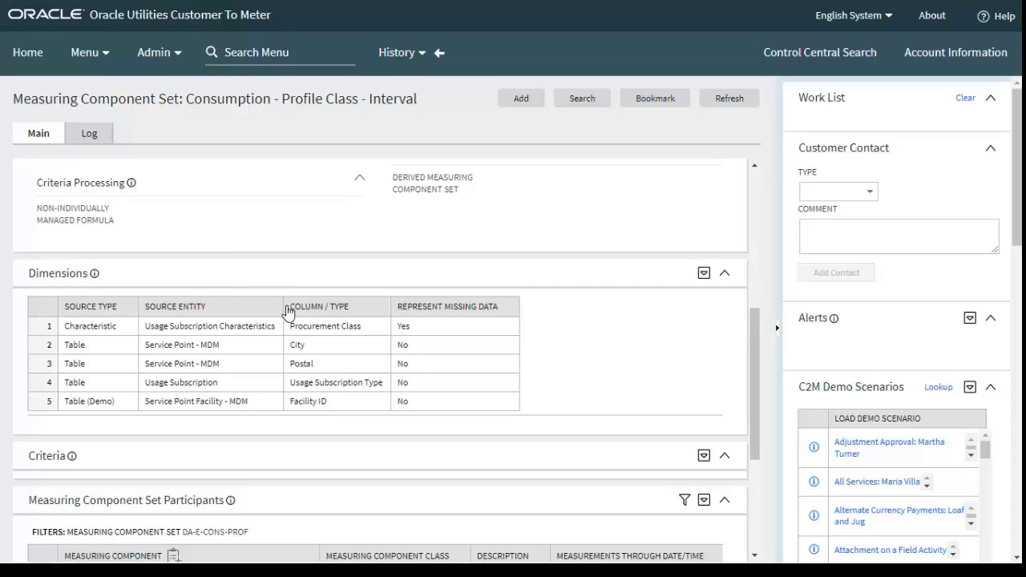
scroll(299, 313, "down", 1)
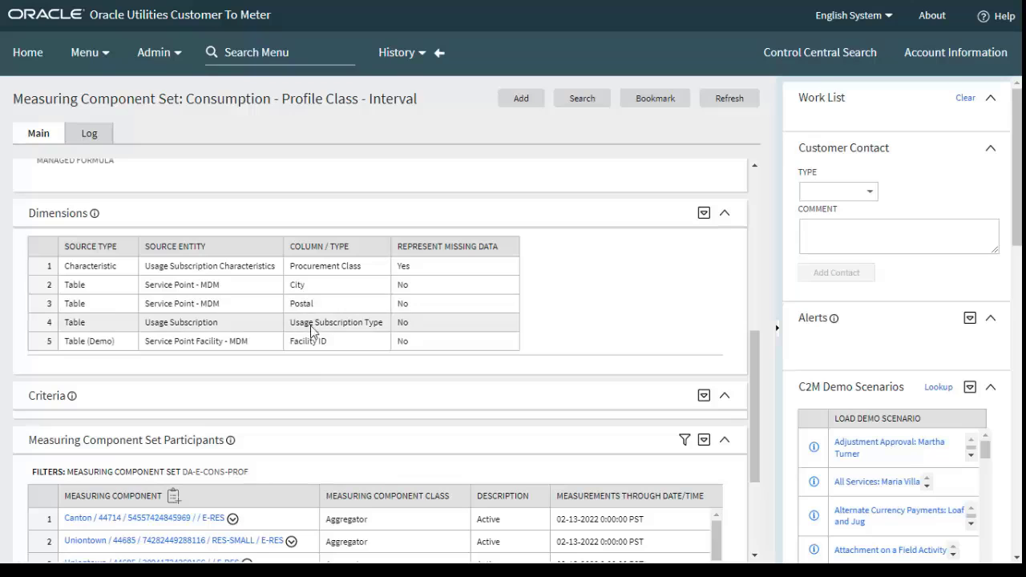
scroll(316, 366, "up", 10)
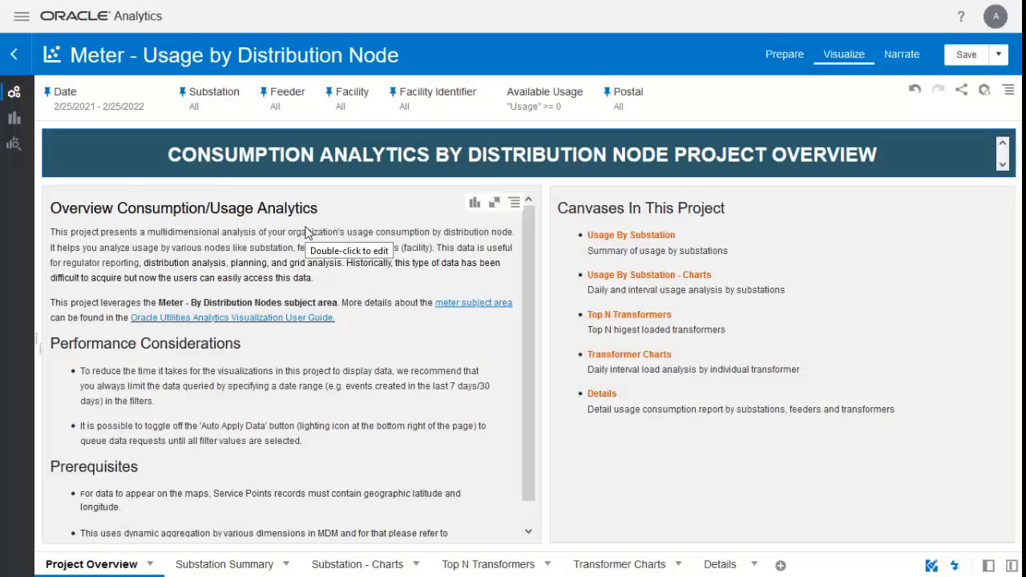
- In the Oracle Analytics project Meter - Usage by Distribution Node, examine the Substation Summary, Transformer Charts and Substation - Charts canvases
left_click(224, 564)
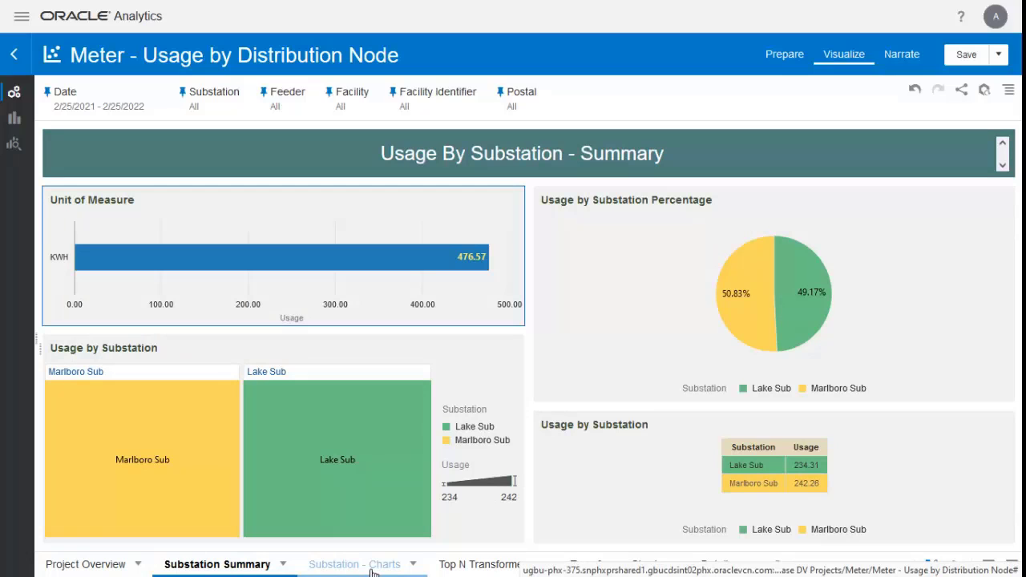
left_click(591, 566)
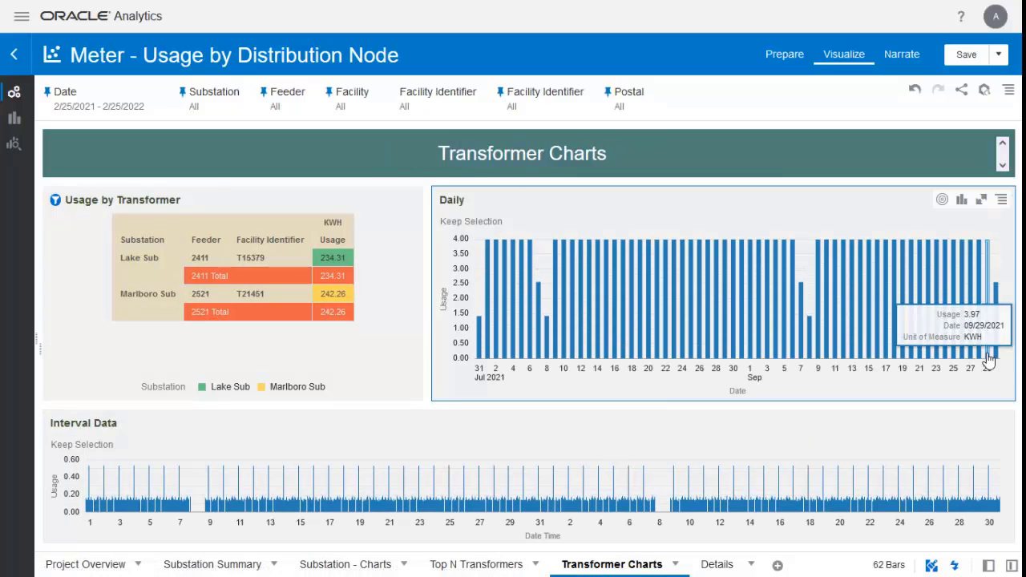
mouse_move(997, 355)
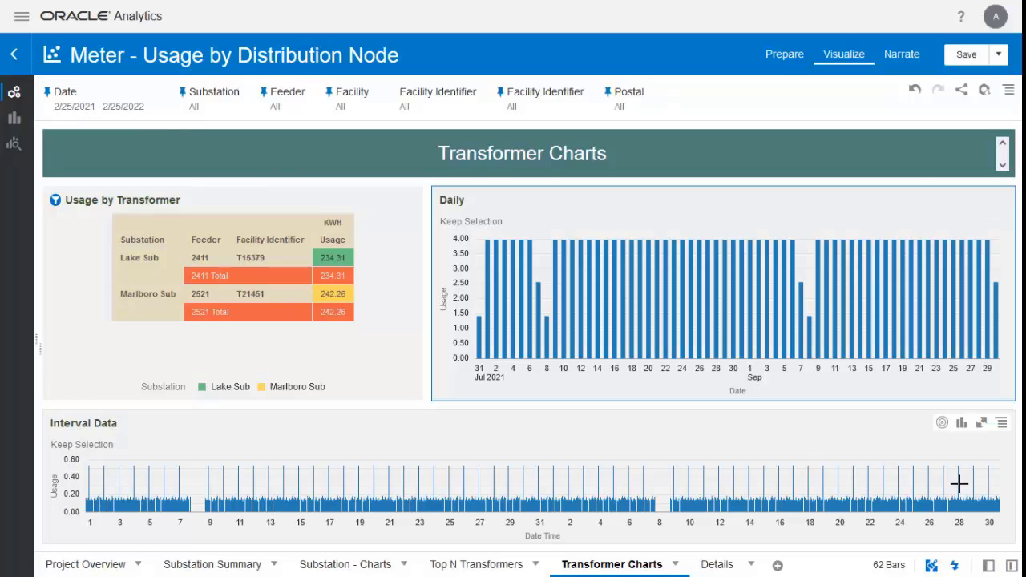
mouse_move(996, 517)
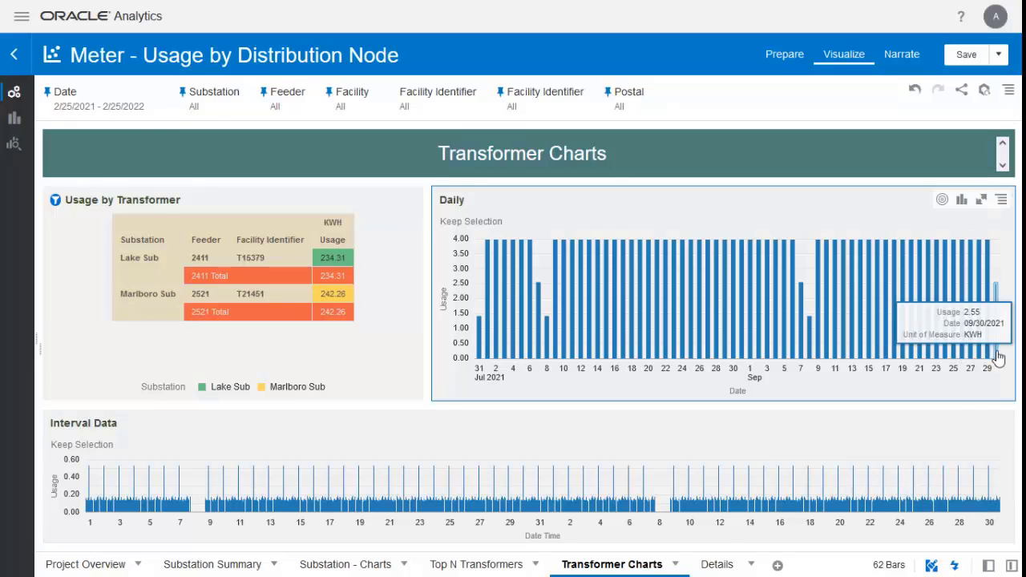
left_click(343, 565)
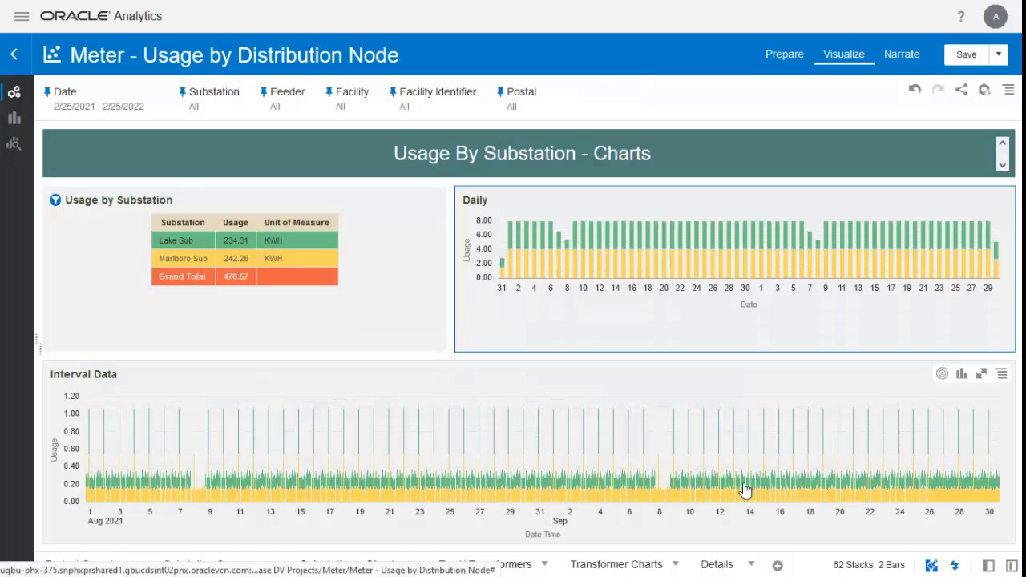
mouse_move(1000, 497)
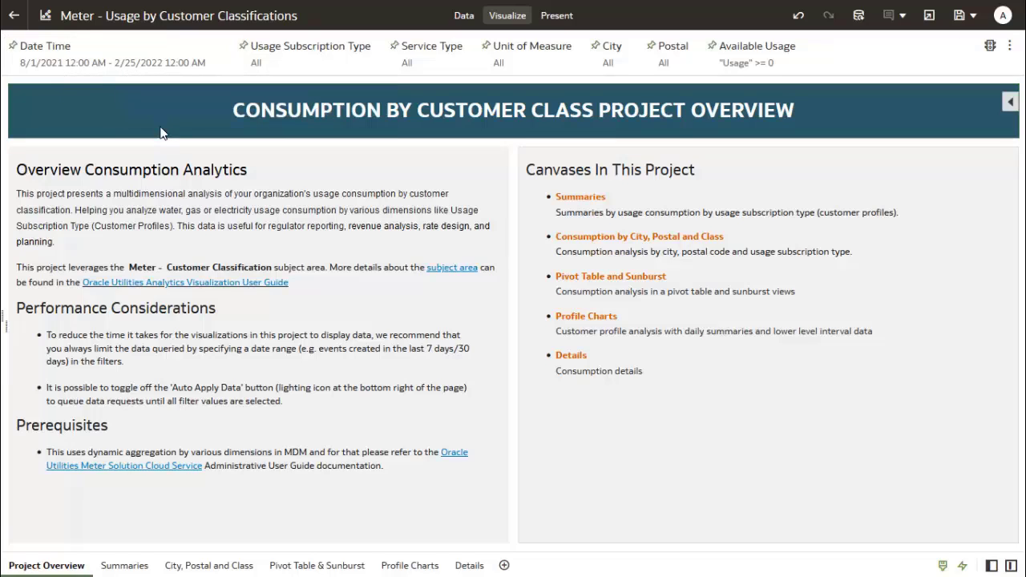
- Open the Profile Charts canvas in the Meter - Usage by Customer Classifications project
left_click(421, 565)
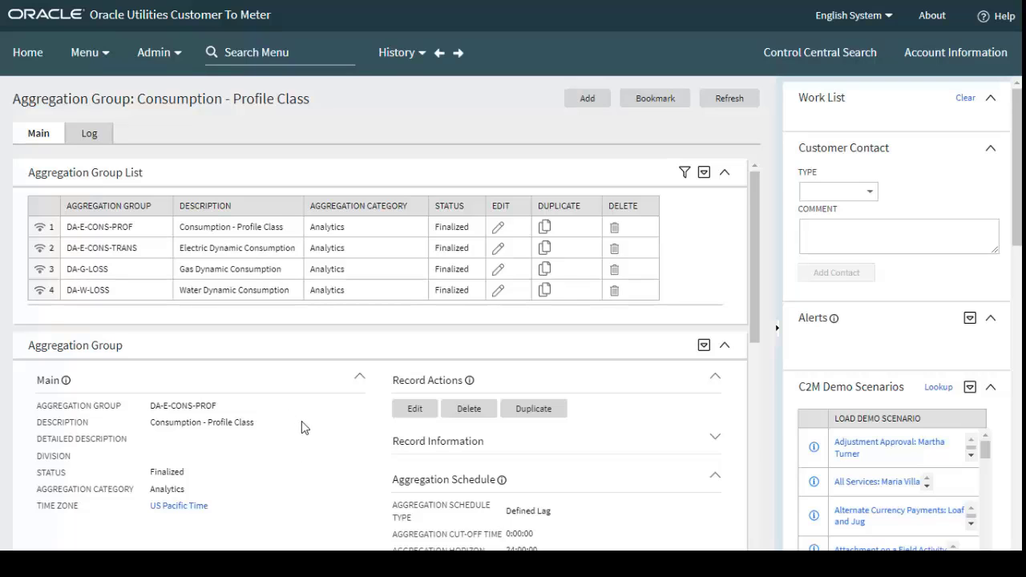
- Back in Oracle Utilities Customer To Meter, recheck the Consumption - Profile Class group's schedule, measuring component sets and group runs
scroll(302, 420, "down", 4)
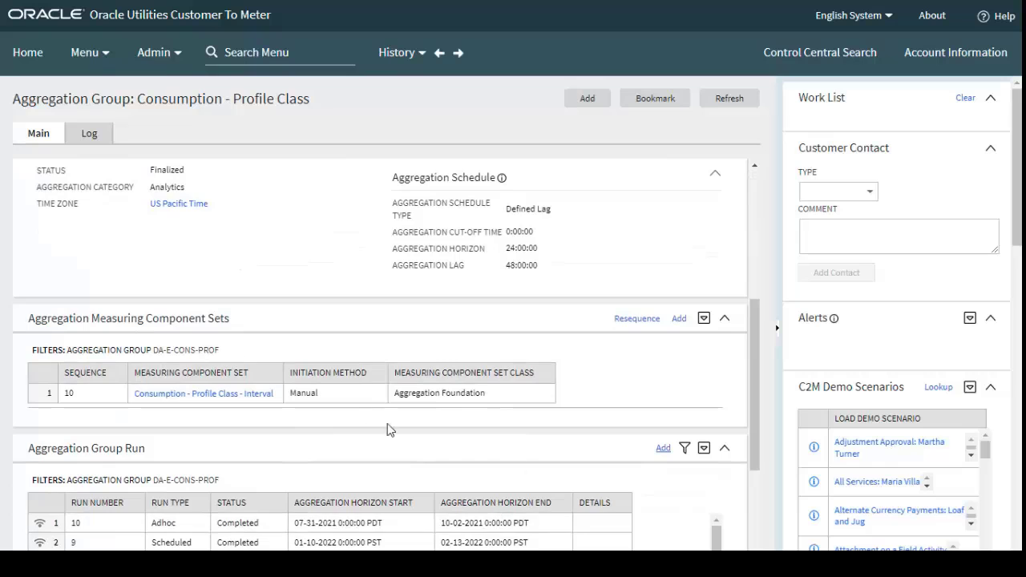
scroll(387, 430, "up", 4)
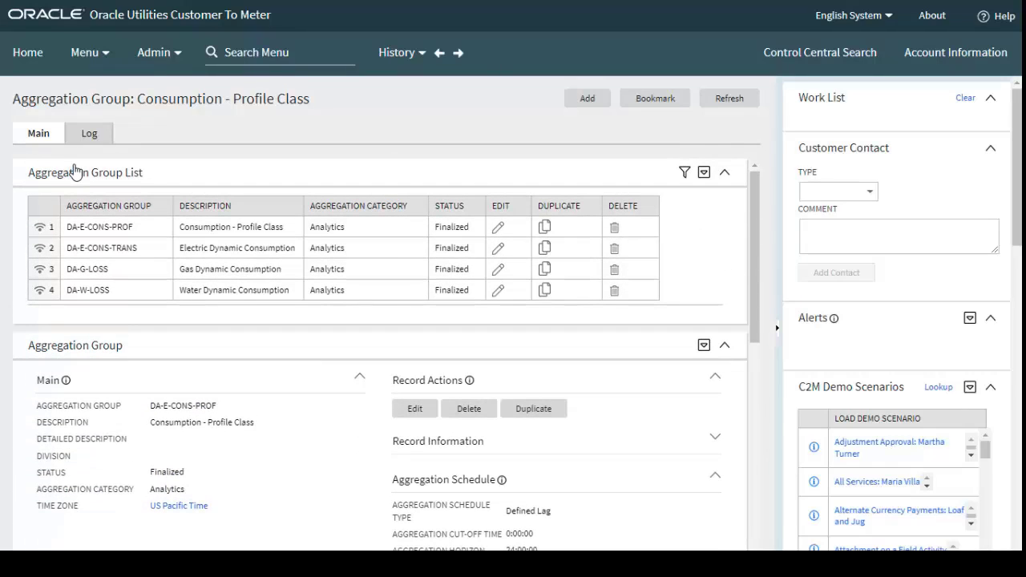
scroll(513, 497, "down", 3)
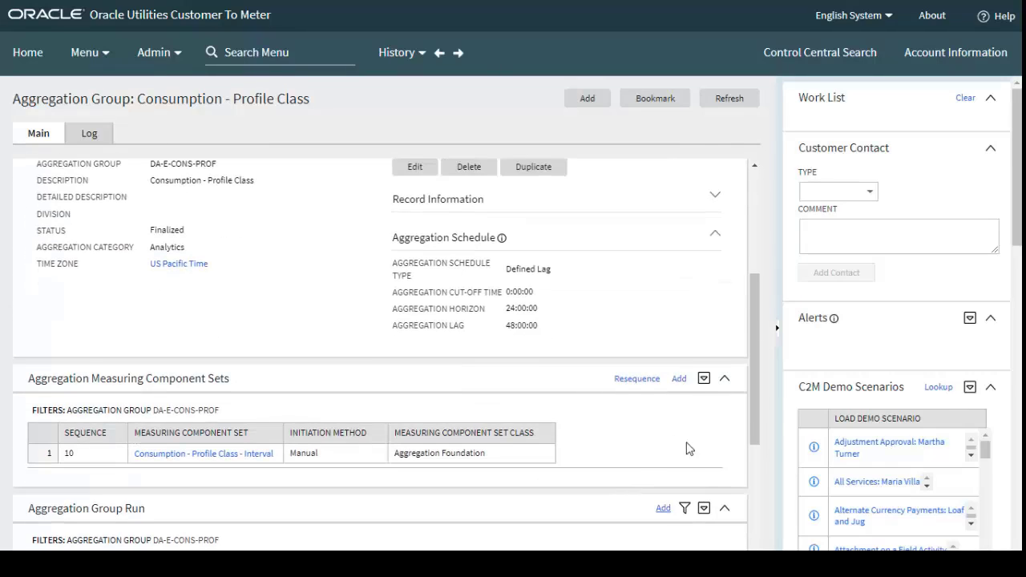
scroll(687, 449, "down", 2)
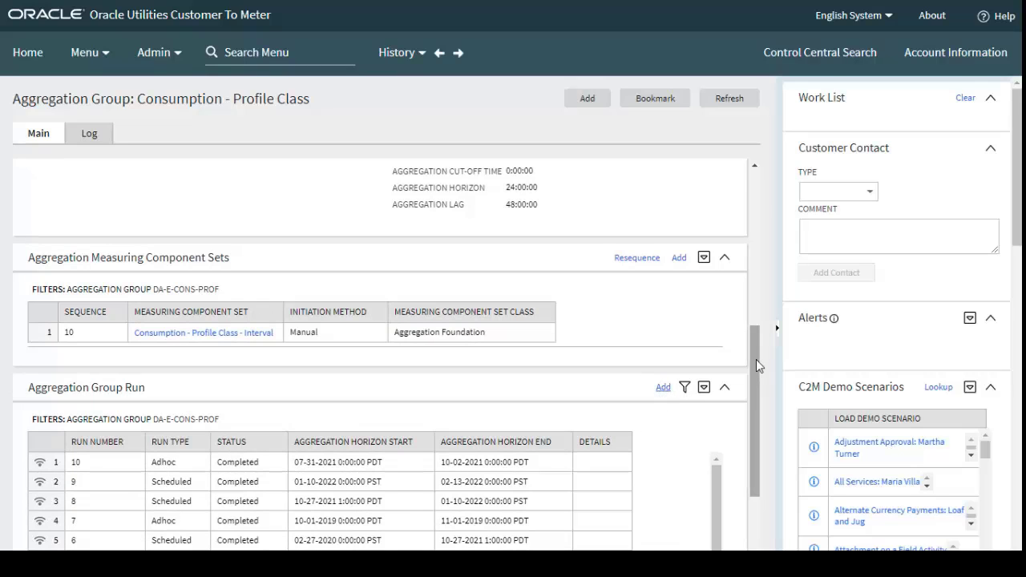
left_click(84, 52)
scroll(120, 448, "down", 3)
mouse_move(126, 506)
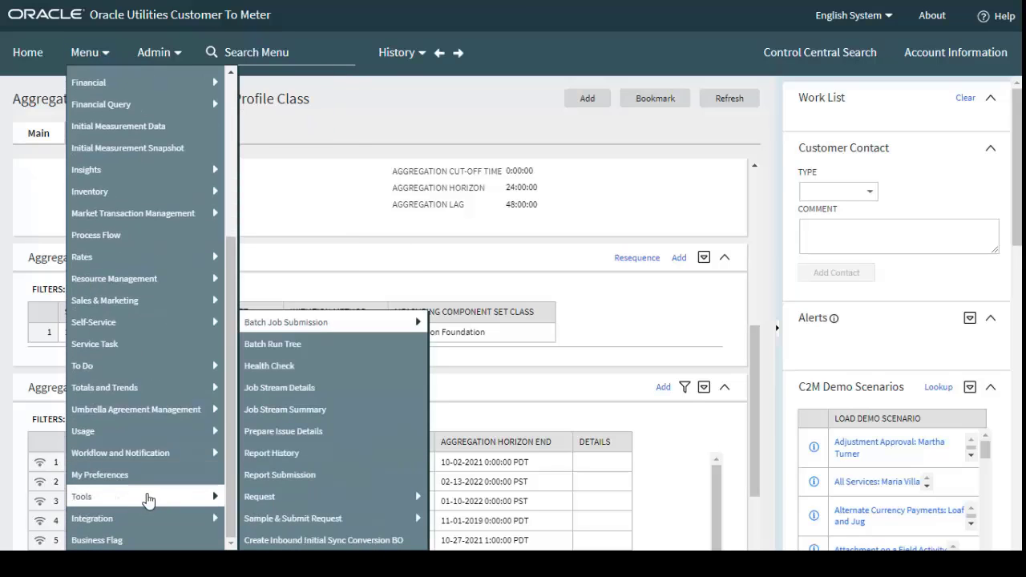
mouse_move(348, 323)
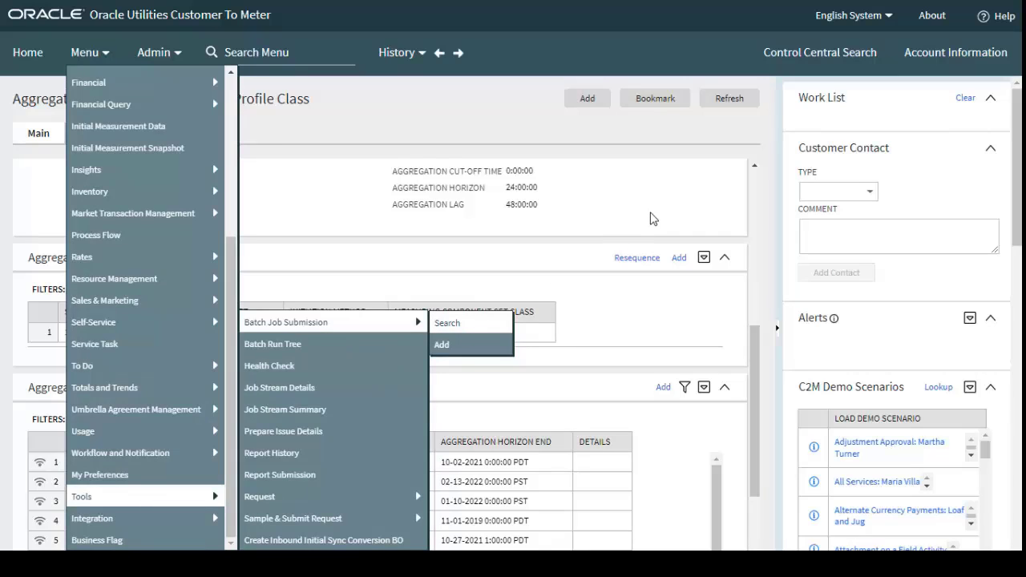
left_click(651, 218)
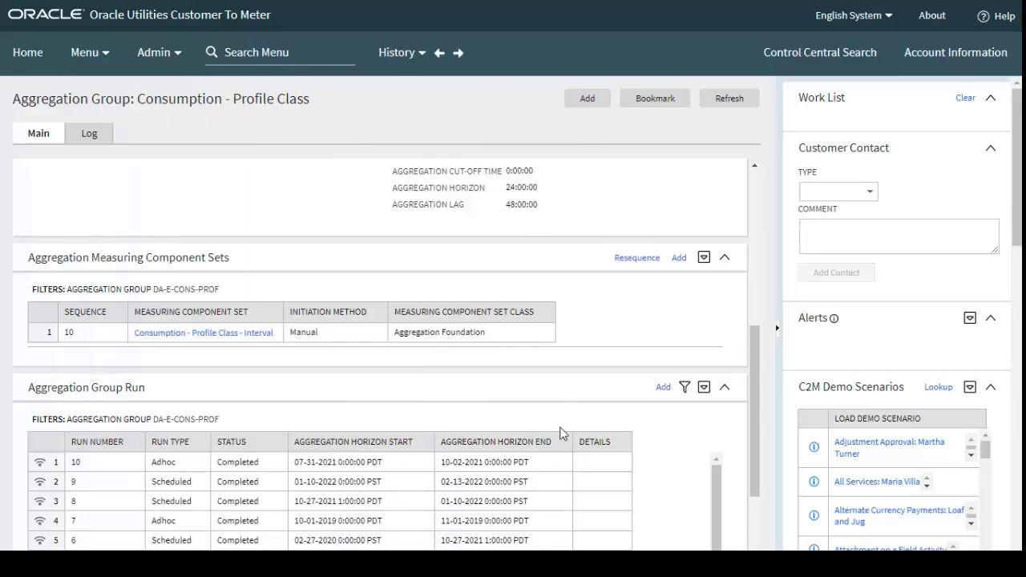
- Add an aggregation run to the Consumption - Profile Class group with horizon 12-31-2021 to 02-27-2022, both at 0:00:00, and refresh the group
left_click(663, 389)
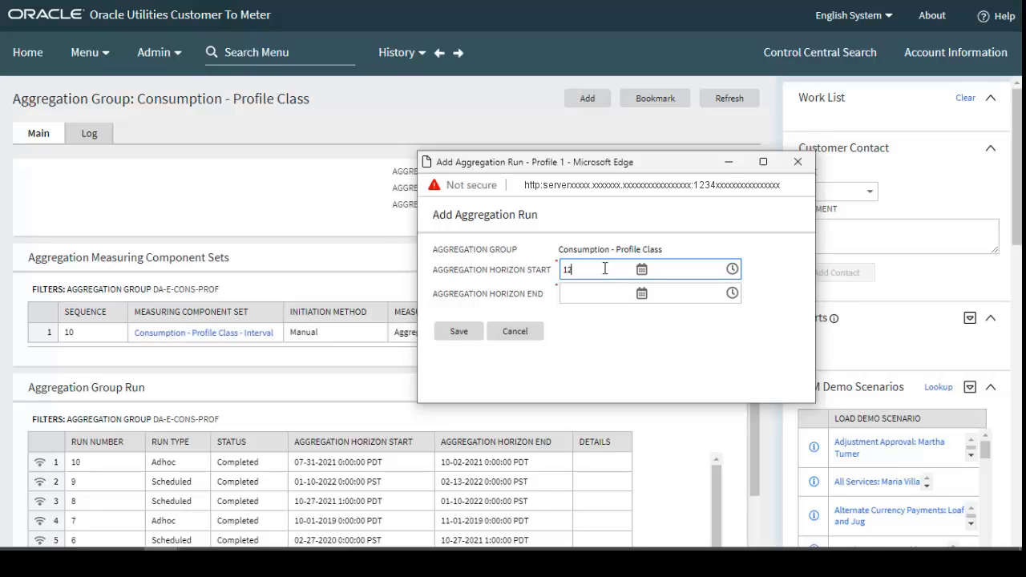
type("12-31-2021")
left_click_drag(605, 269, 531, 263)
left_click(606, 292)
type("02-27-")
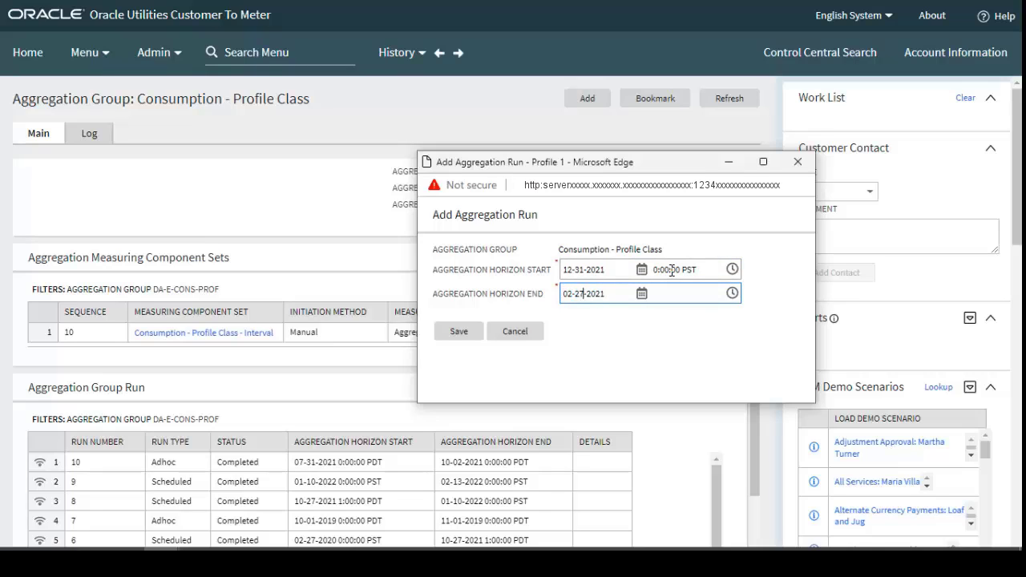
type("2022")
left_click(704, 335)
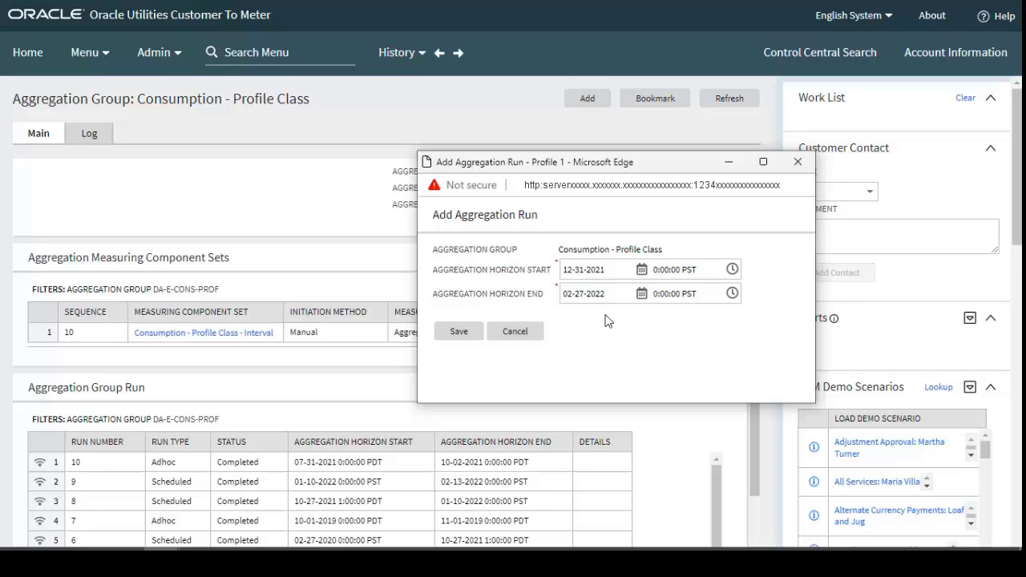
left_click(458, 331)
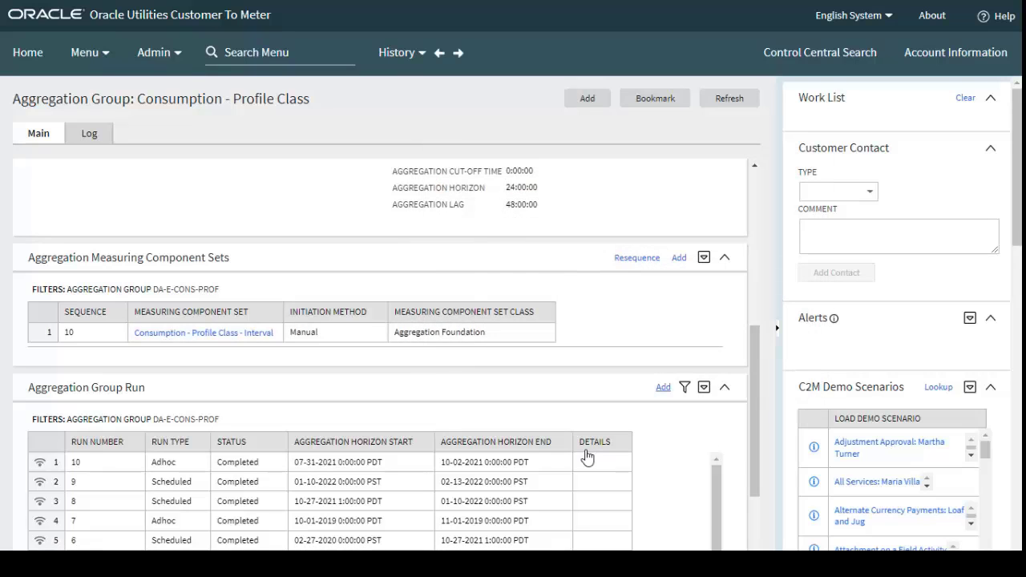
left_click(728, 98)
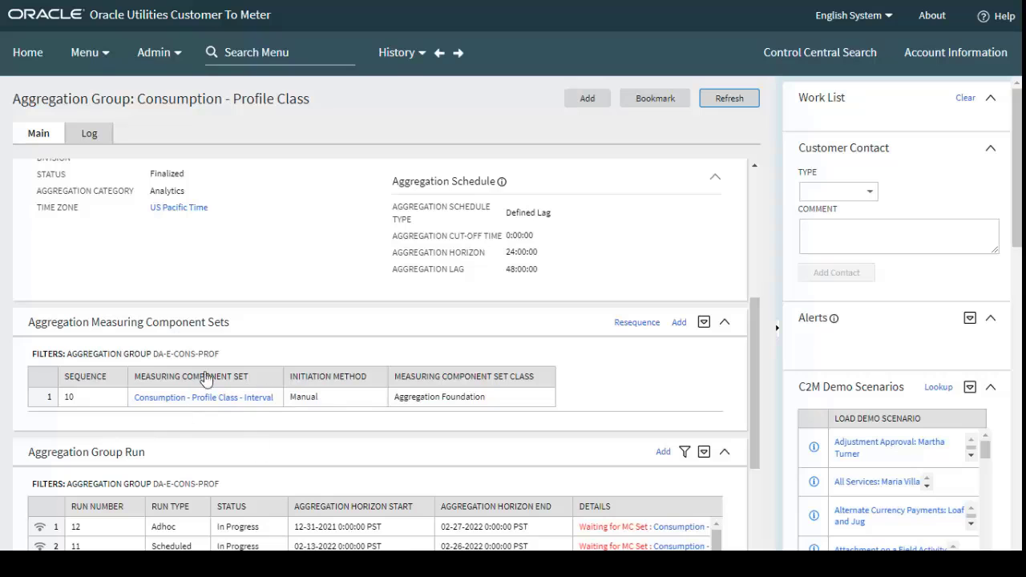
scroll(281, 425, "up", 4)
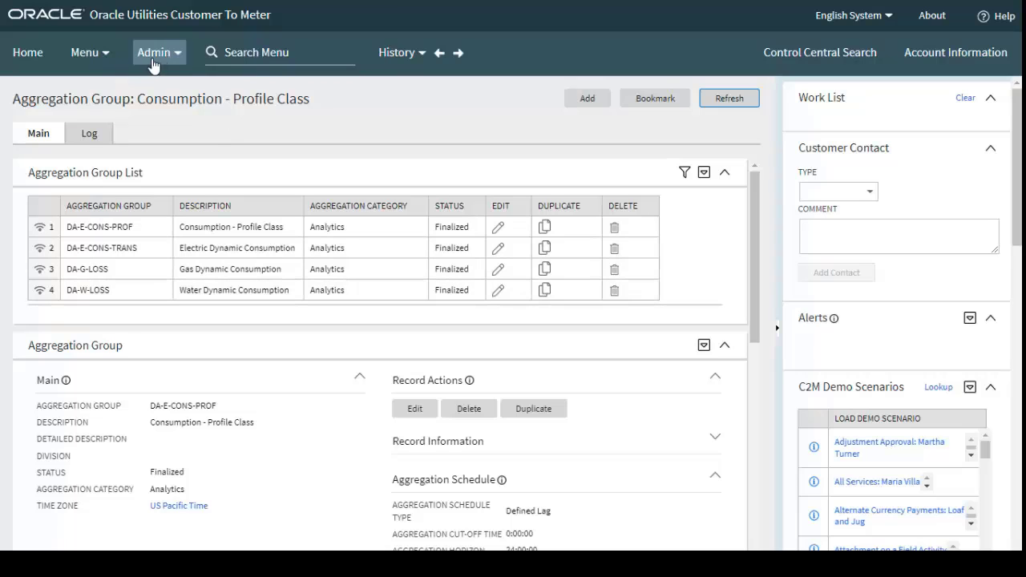
- Open the search for existing batch job submissions
left_click(102, 53)
scroll(144, 449, "down", 3)
mouse_move(131, 500)
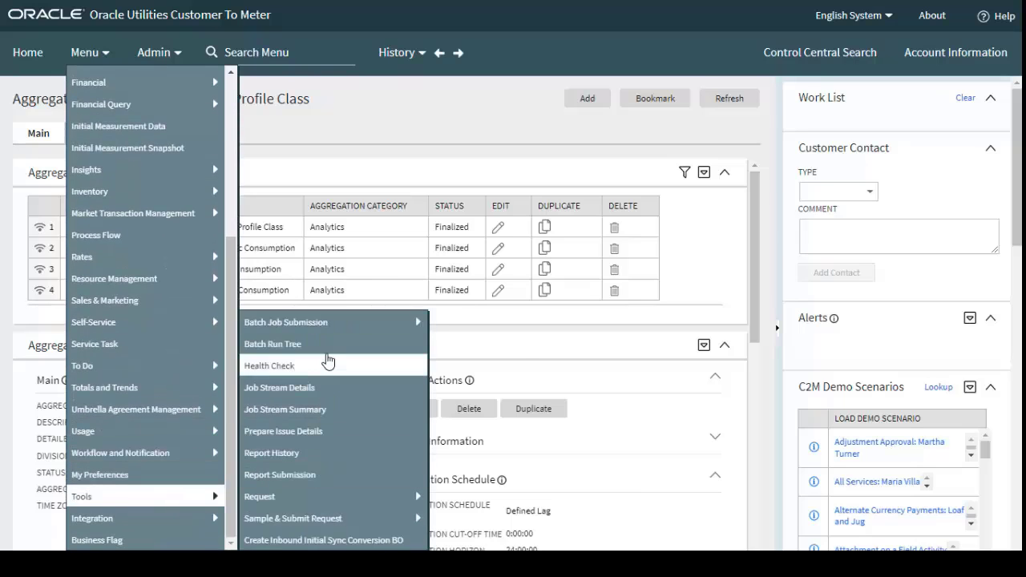
mouse_move(328, 325)
left_click(472, 323)
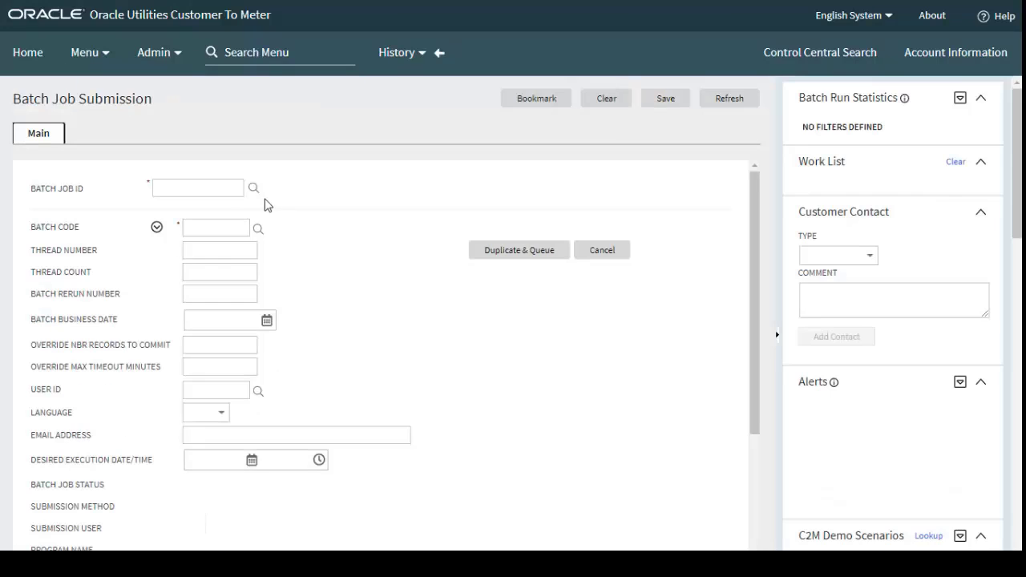
- Search the batch jobs for batch control D1-DSAEM and load the first job found
left_click(257, 229)
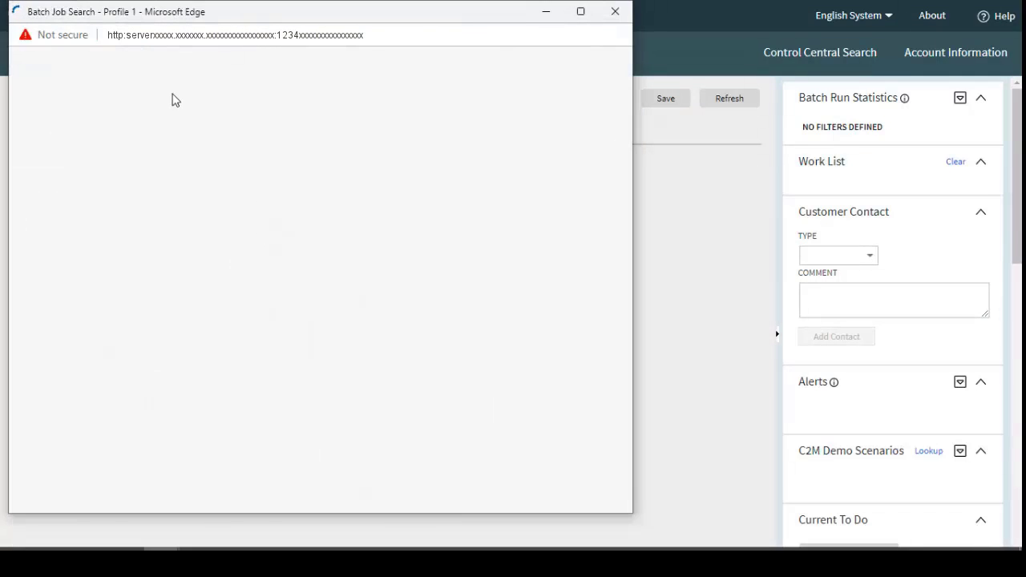
left_click(171, 71)
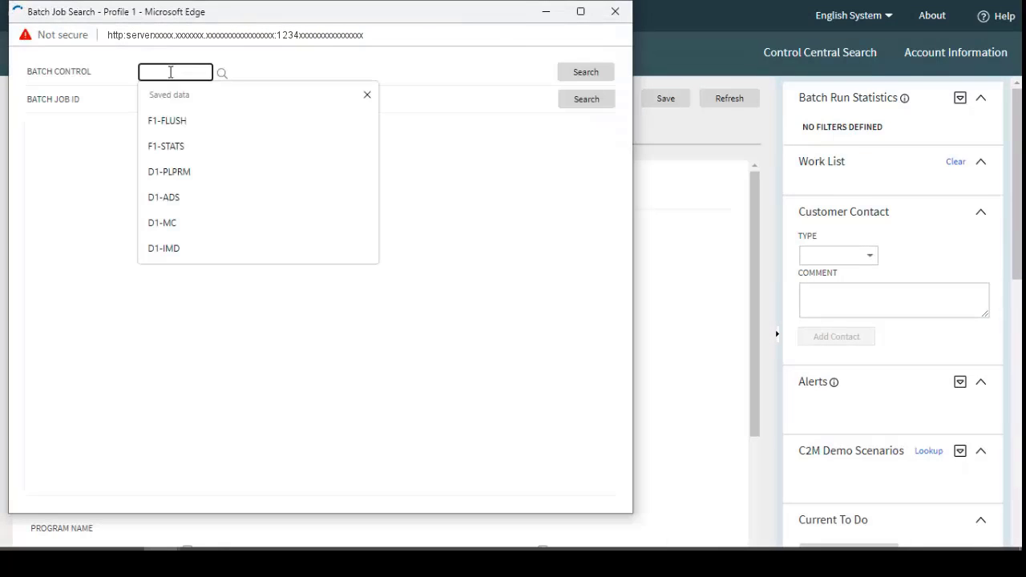
type("D1-DSAEM")
left_click(586, 77)
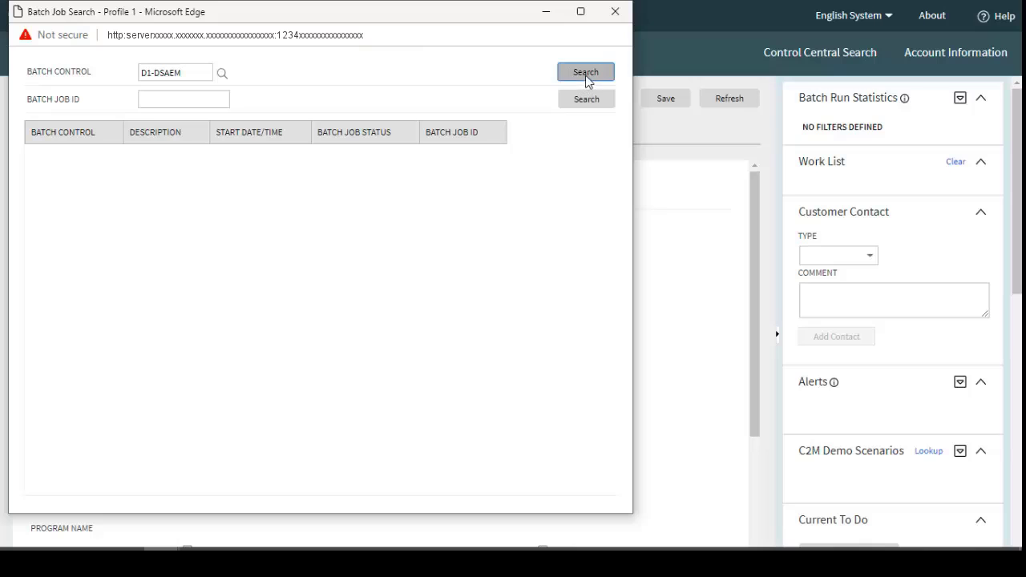
left_click(227, 163)
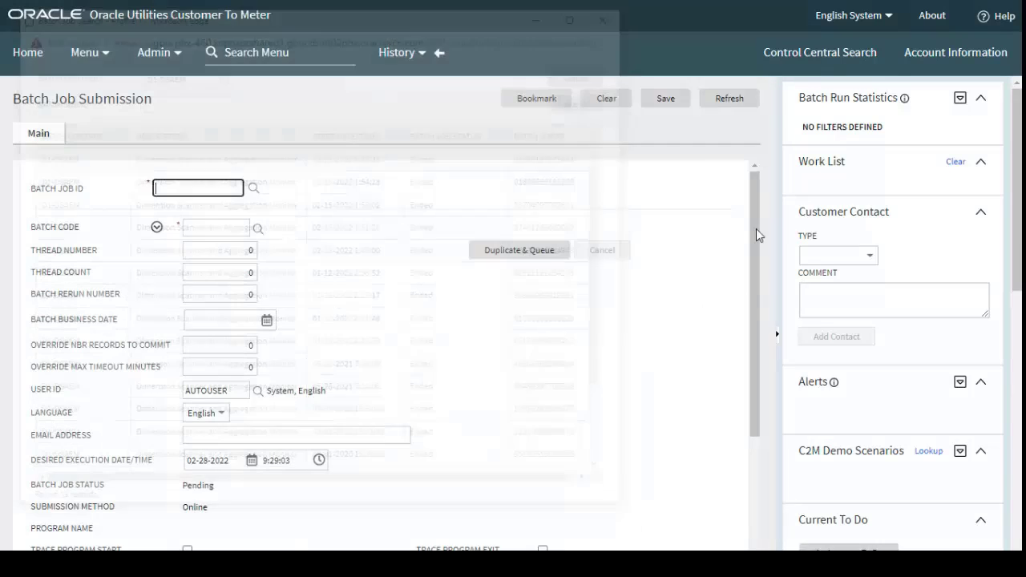
- Look over the D1-DSAEM job's parameters and set its batch business date to 02-27-2022
left_click_drag(758, 205, 755, 425)
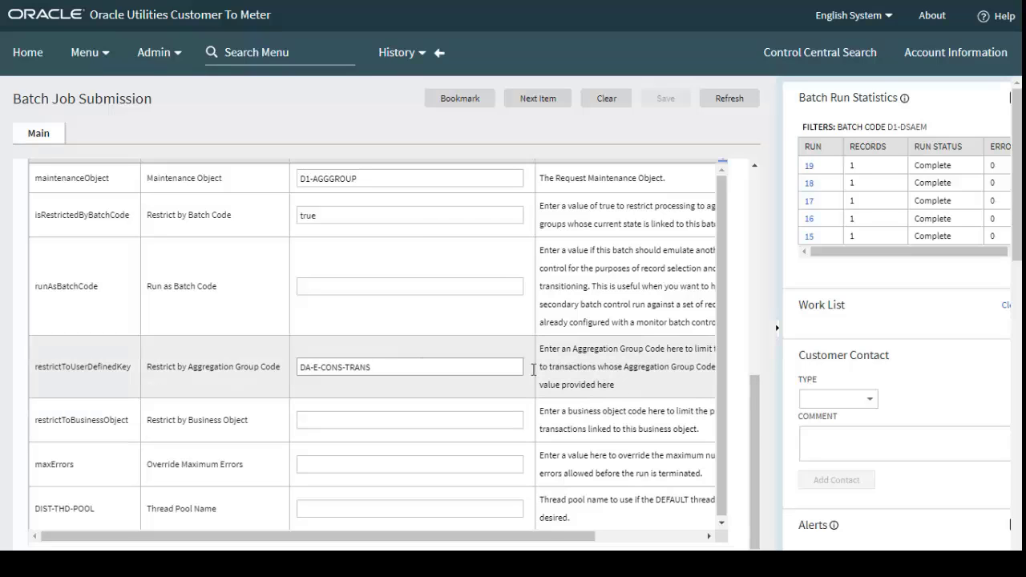
left_click_drag(754, 461, 742, 248)
left_click(195, 321)
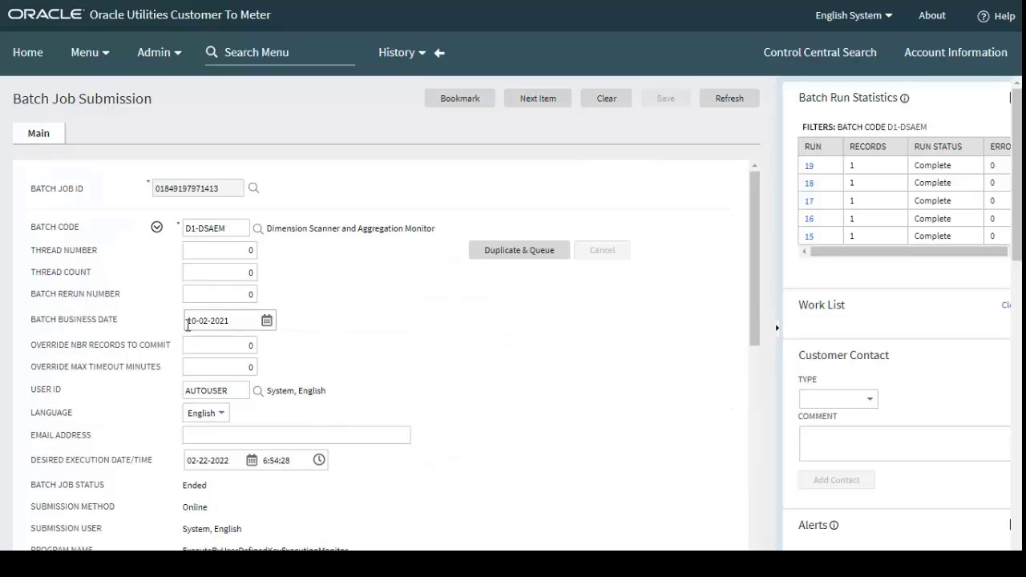
key("BackSpace")
key("BackSpace")
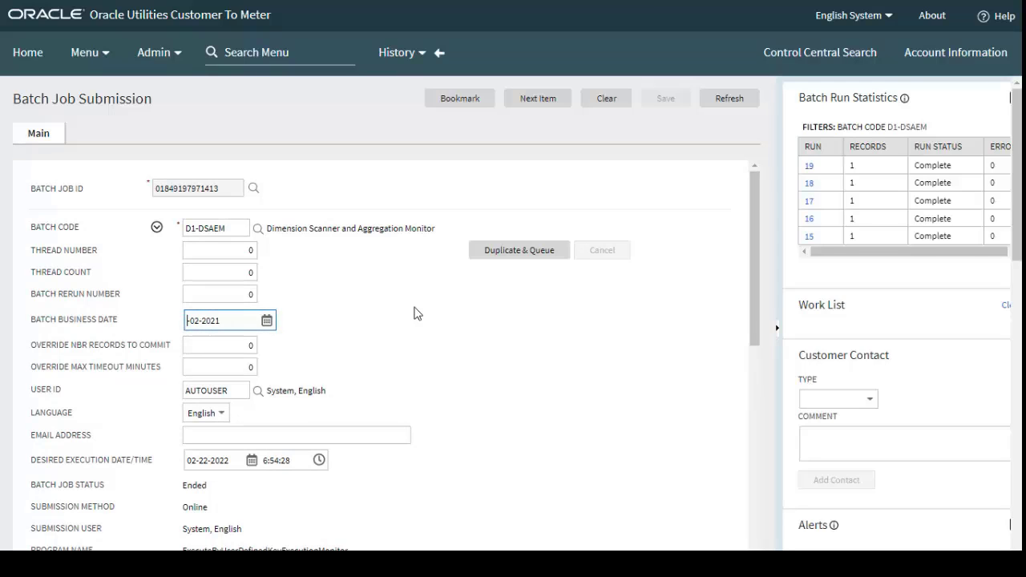
type("27")
key("End")
key("BackSpace")
type("2")
key("Home")
key("shift+Right")
key("shift+Right")
key("shift+Right")
key("shift+Right")
key("shift+Right")
type("02-27")
key("Tab")
- Check the Restrict by Aggregation Group Code parameter, duplicate and queue the D1-DSAEM job, and refresh its status
scroll(512, 355, "down", 5)
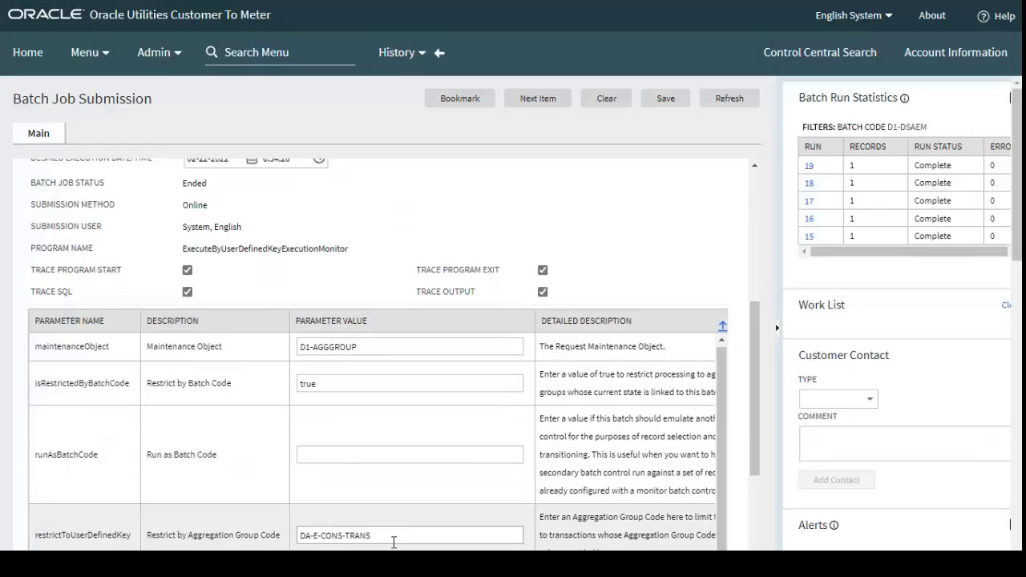
left_click(382, 536)
left_click_drag(378, 535, 318, 535)
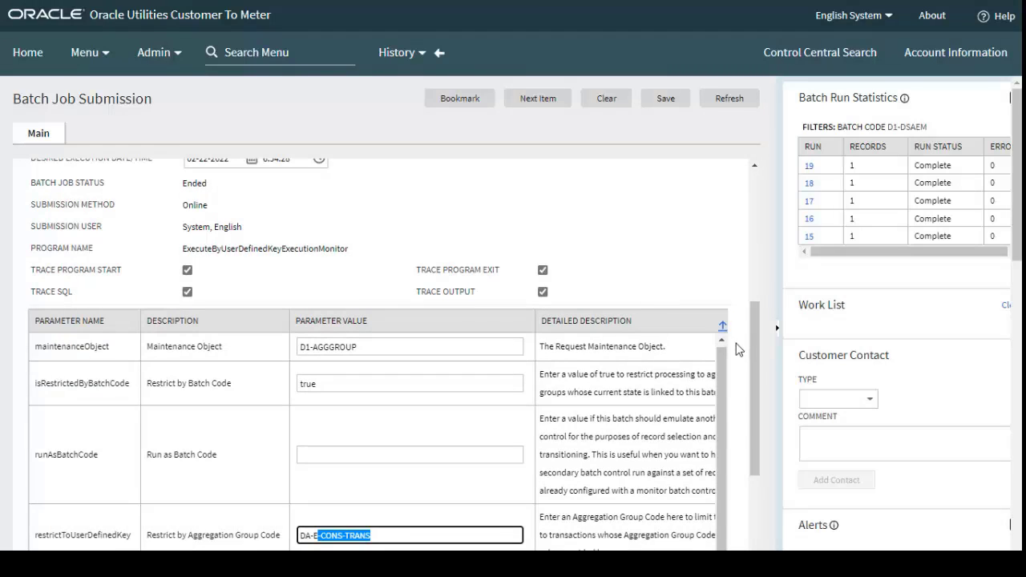
scroll(745, 305, "up", 5)
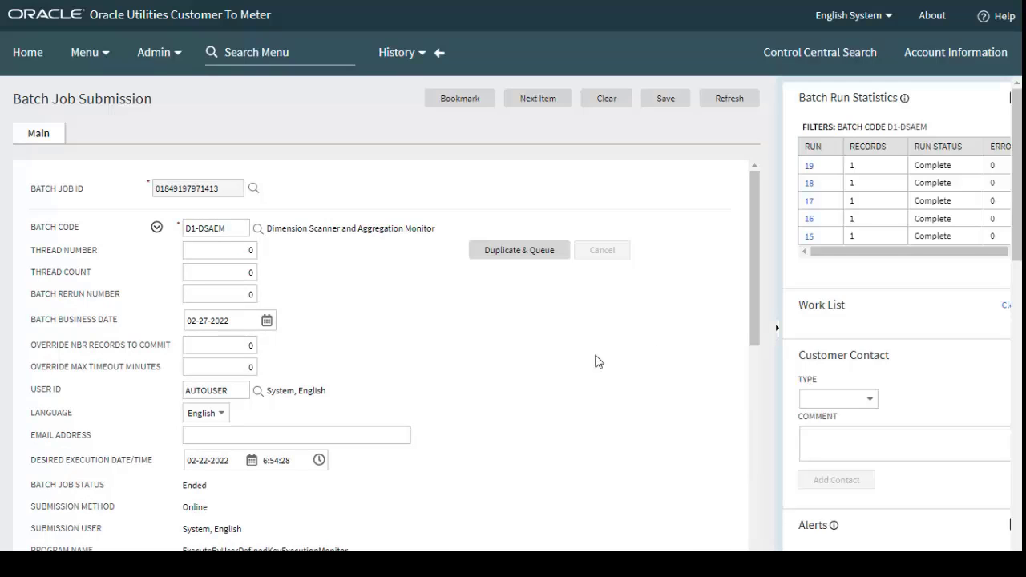
left_click(513, 254)
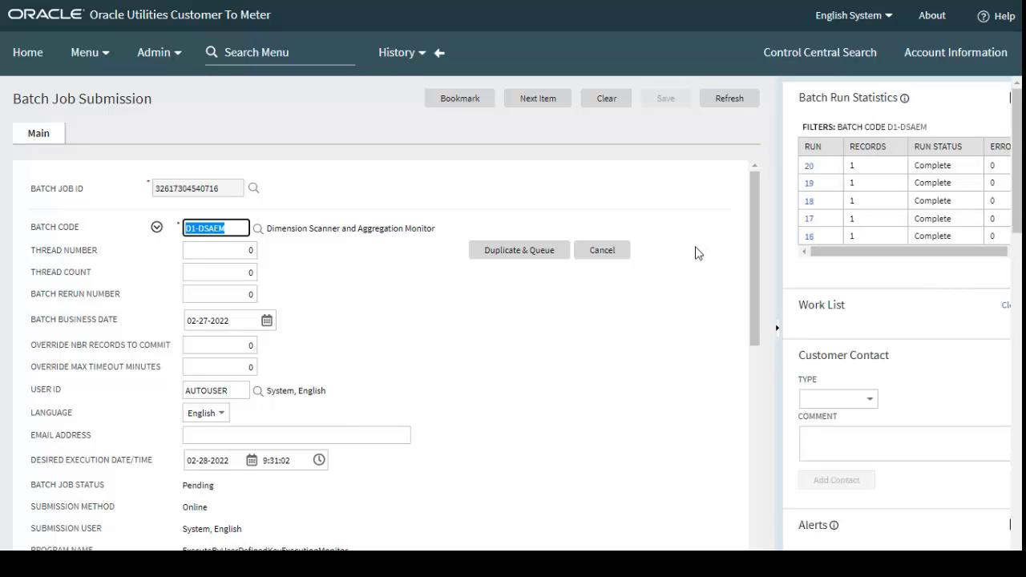
left_click(732, 102)
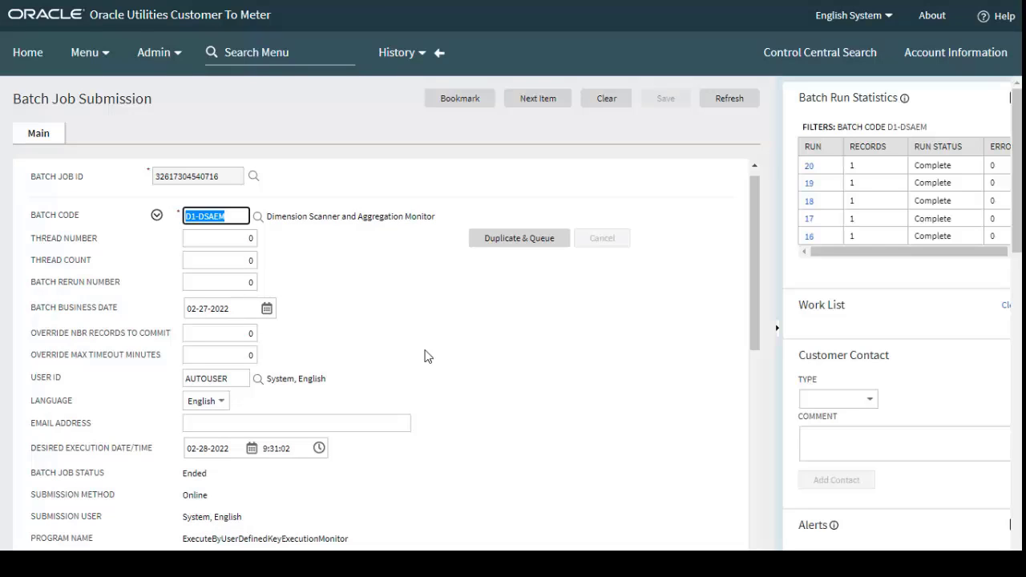
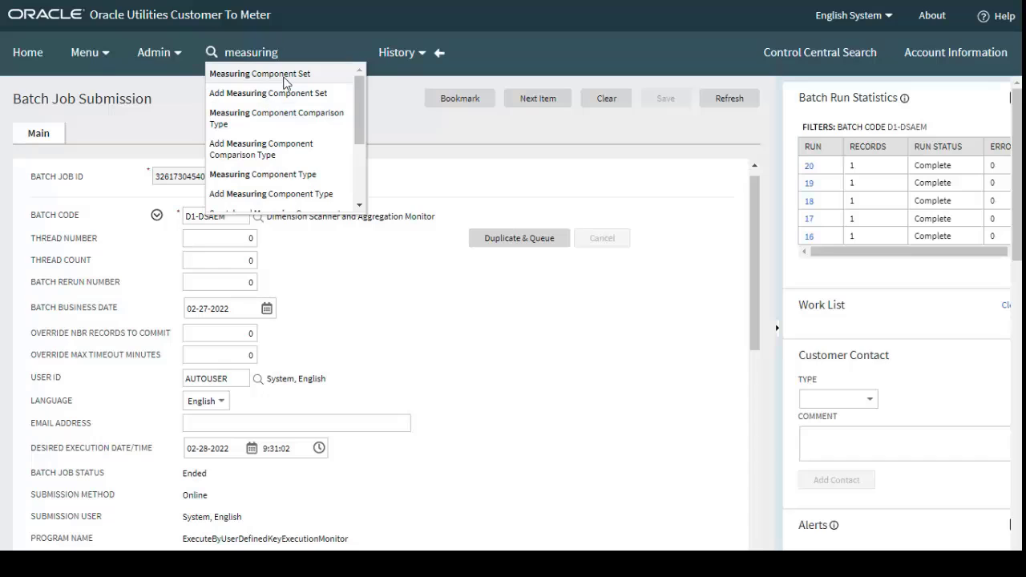
- Search measuring component sets by aggregation group Consumption - Profile Class and open Consumption - Profile Class - Interval
left_click(286, 79)
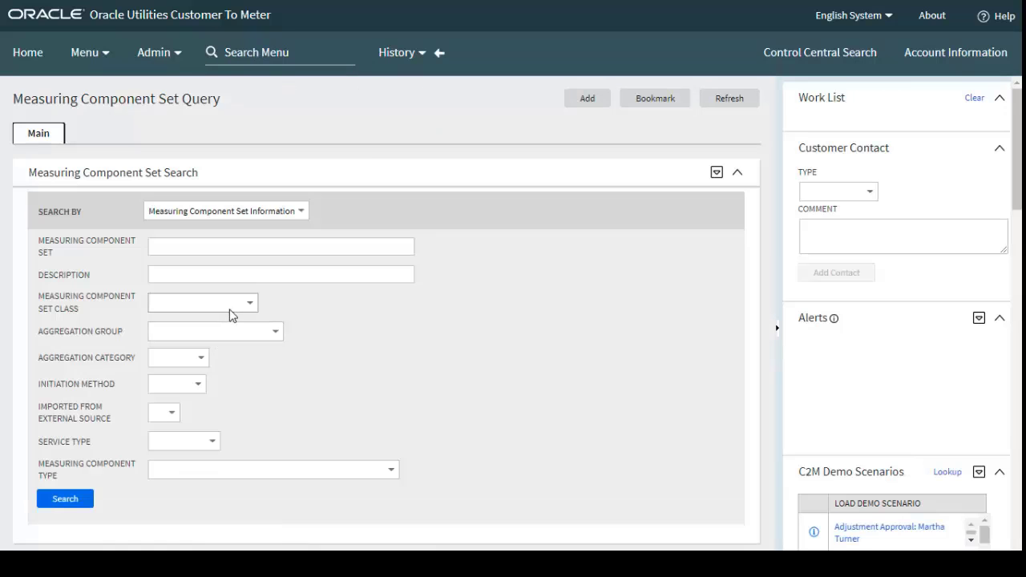
left_click(234, 334)
left_click(238, 364)
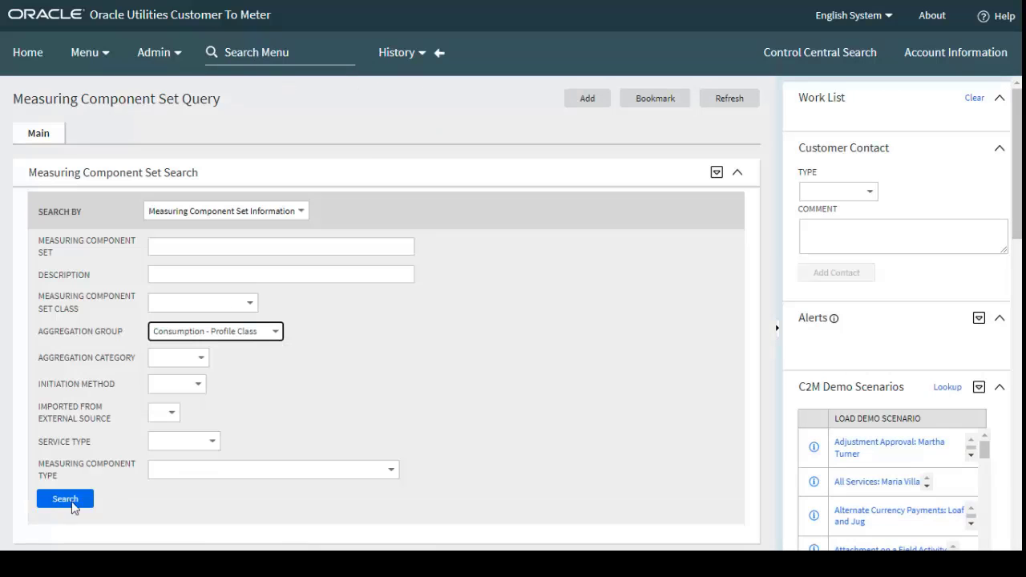
left_click(57, 496)
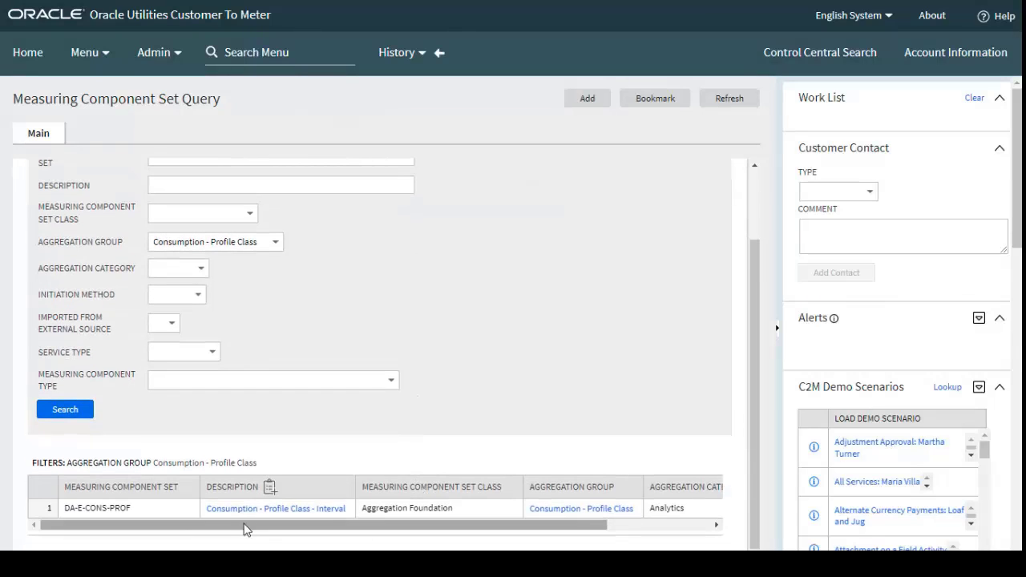
left_click(261, 509)
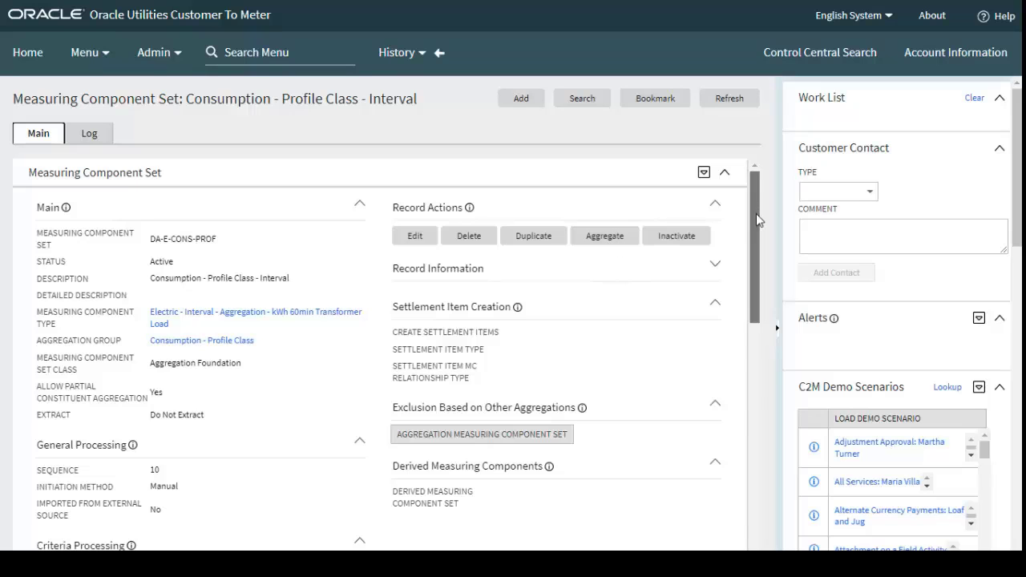
- Look over the Consumption - Profile Class - Interval measuring component set and start its aggregation
left_click_drag(756, 213, 755, 238)
scroll(755, 238, "up", 1)
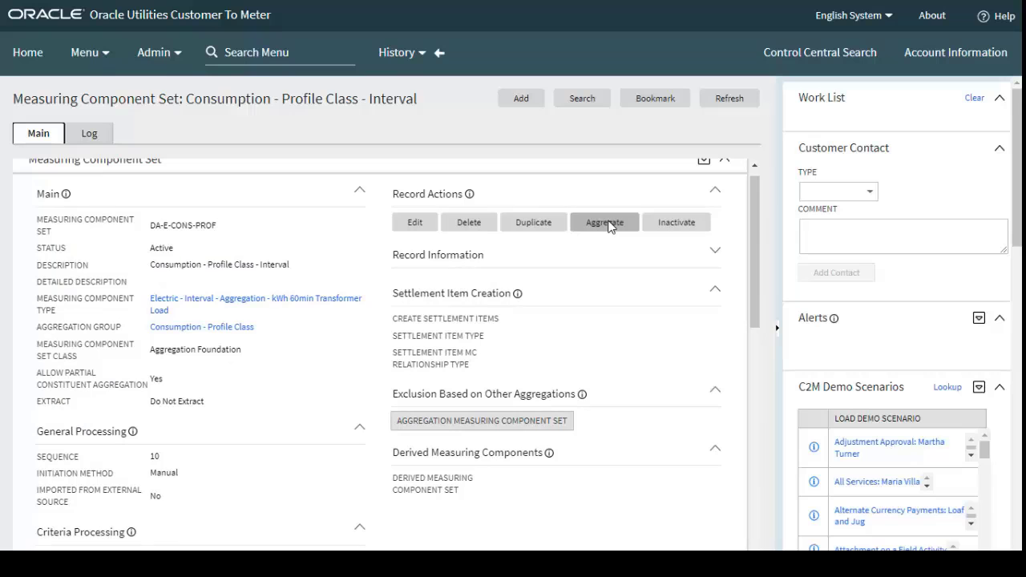
mouse_move(754, 210)
left_mouse_down()
mouse_move(758, 427)
mouse_move(753, 196)
left_mouse_up()
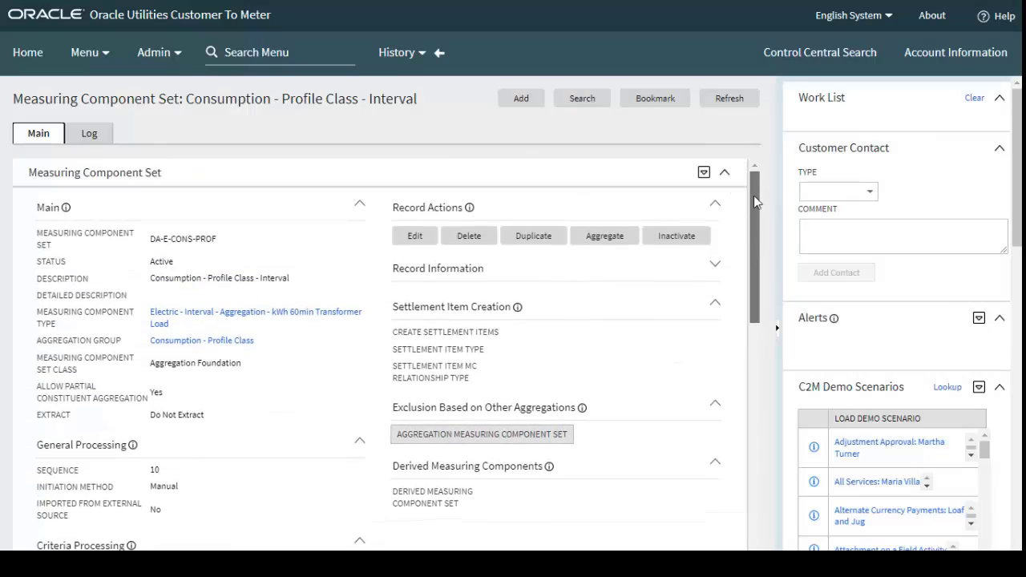
left_click(613, 237)
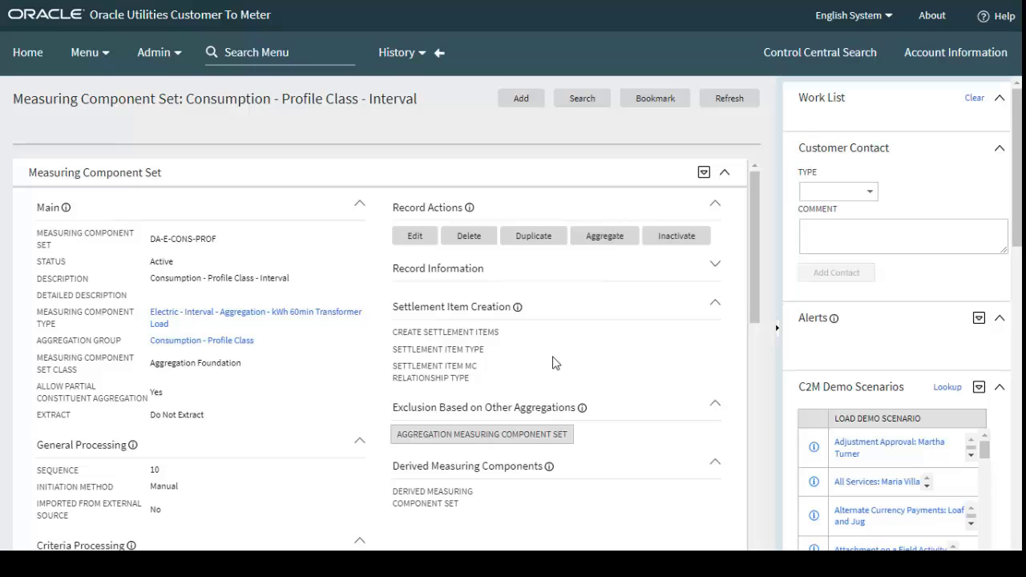
- Set the DM_AMCS batch job's business date to 02-27-2022
left_click(227, 320)
type("02-27-2022")
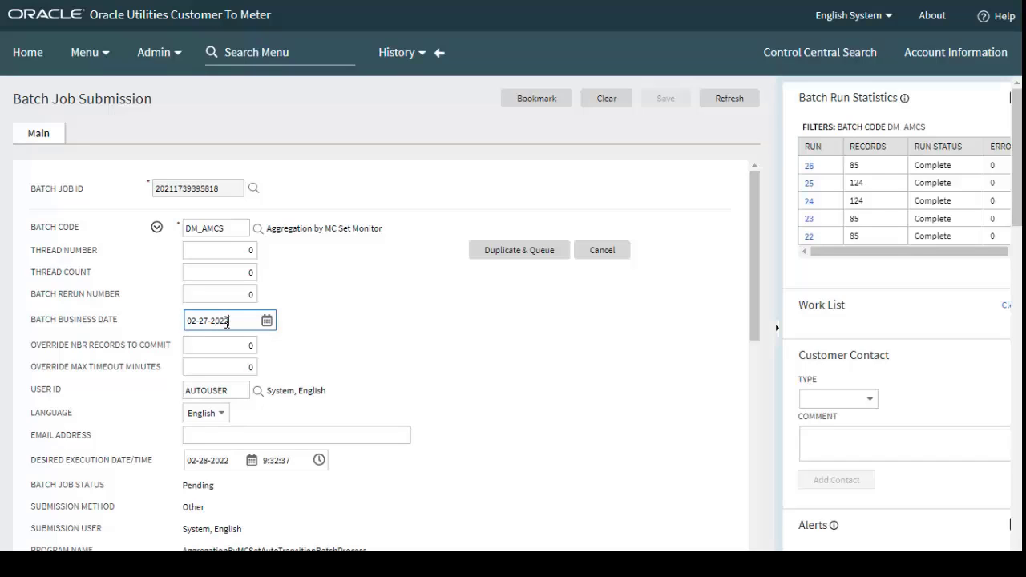
left_click(542, 355)
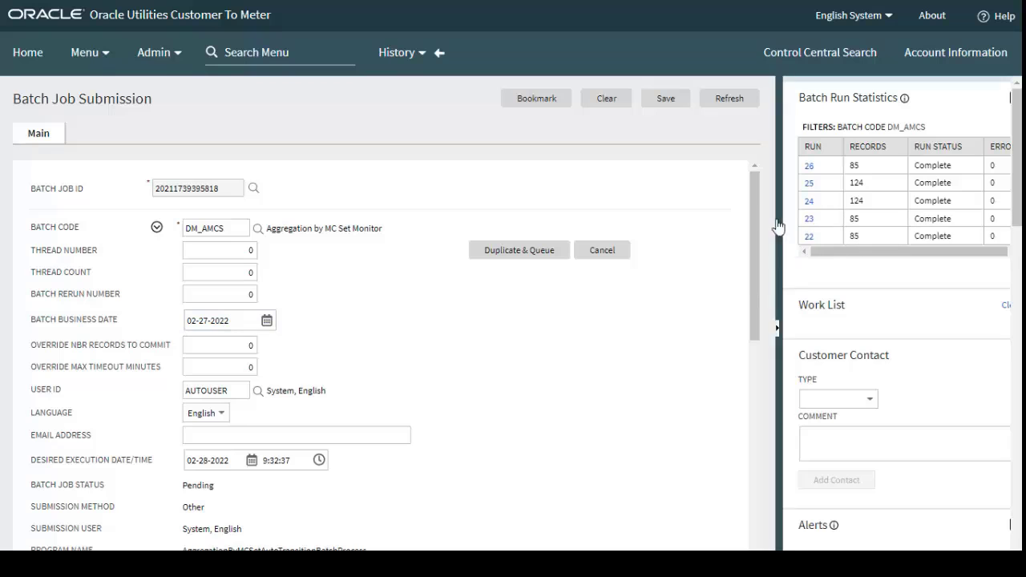
mouse_move(752, 199)
left_mouse_down()
mouse_move(753, 421)
mouse_move(739, 345)
mouse_move(741, 201)
left_mouse_up()
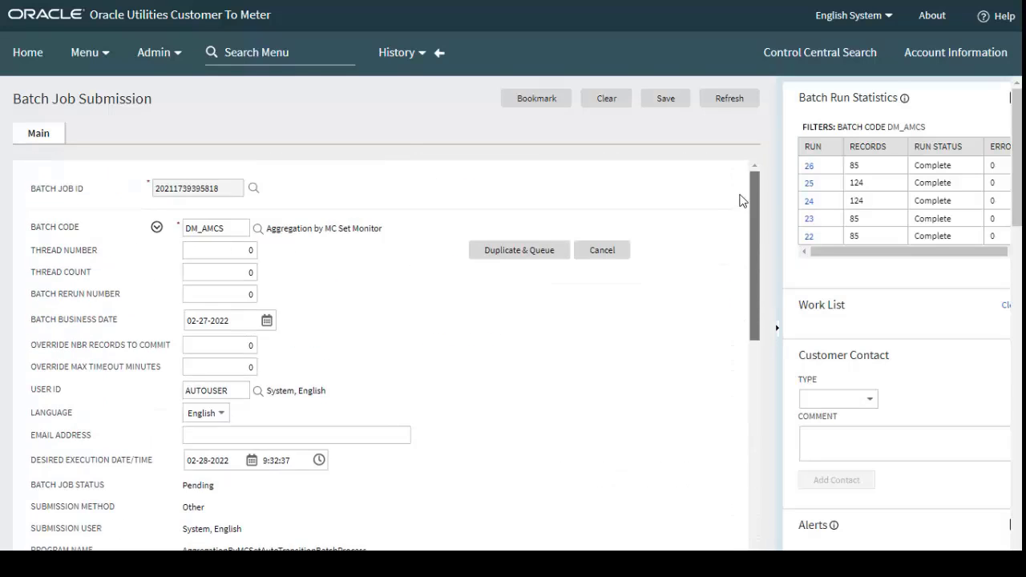
- Duplicate and queue the DM_AMCS batch job for the Consumption - Profile Class - Interval set and refresh its status
left_click(541, 255)
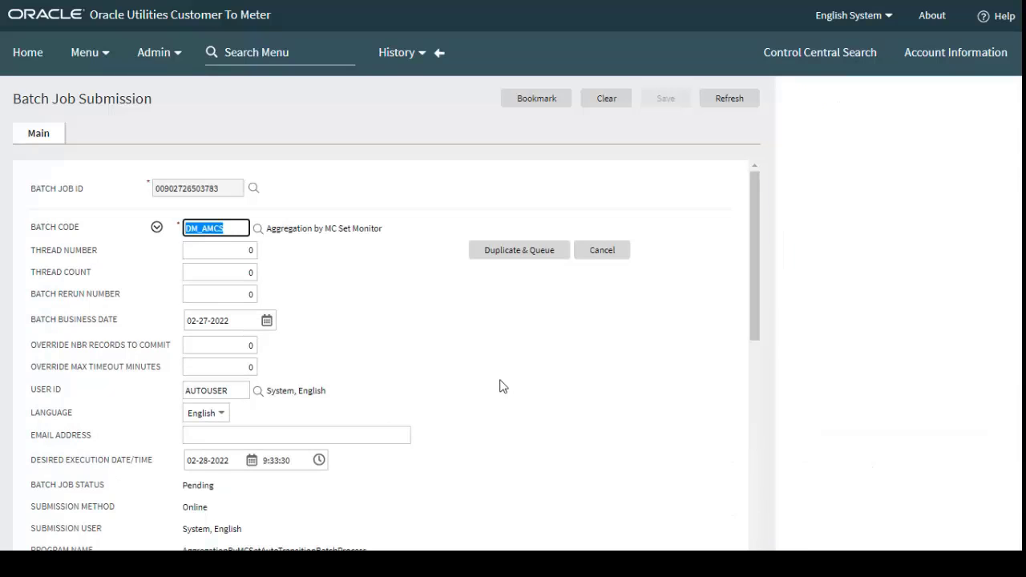
left_click(733, 99)
scroll(744, 342, "down", 5)
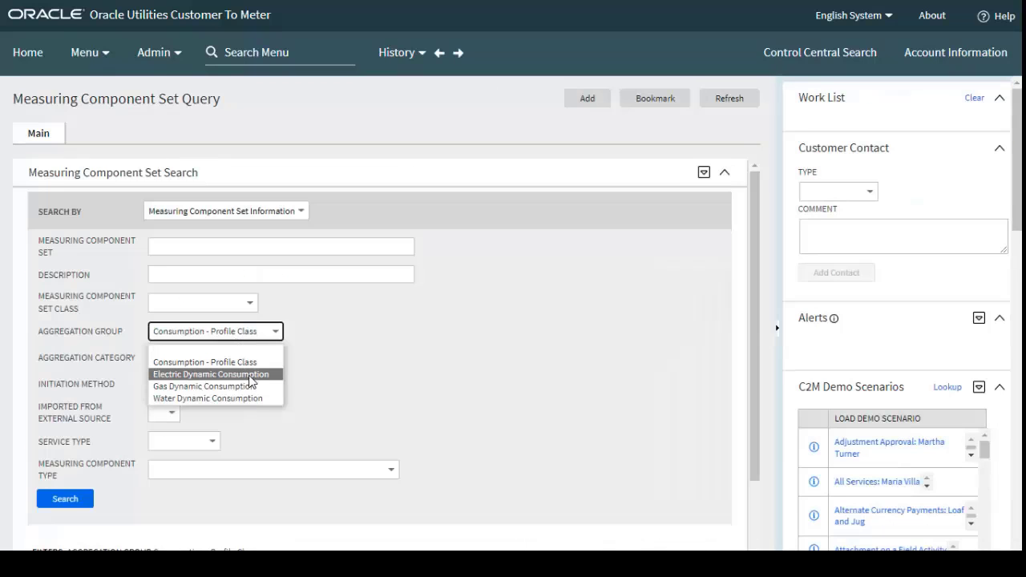
- Search measuring component sets by aggregation group Electric Dynamic Consumption and open Electric - Consumption - Transformer - Interval
left_click(251, 374)
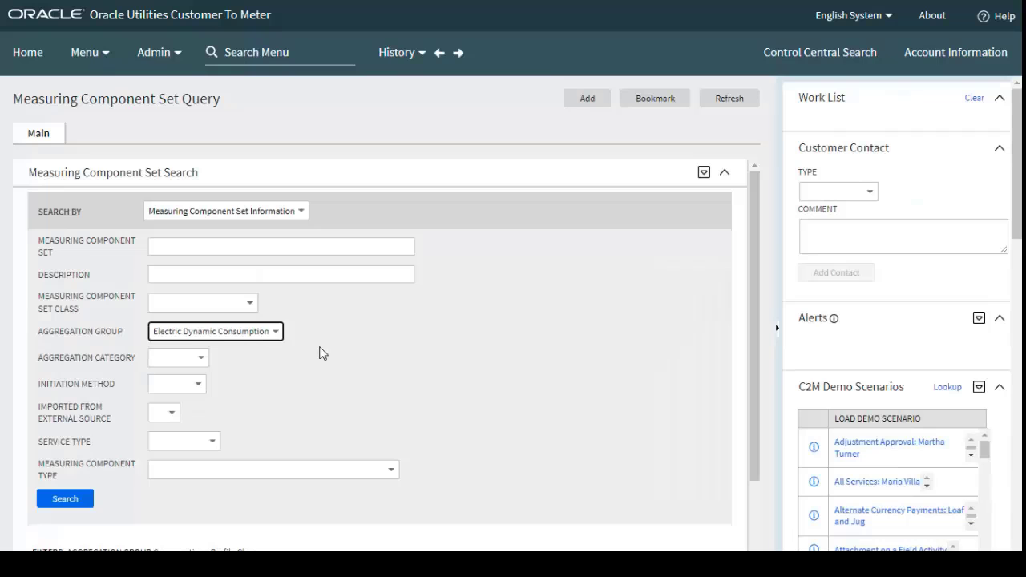
left_click(65, 497)
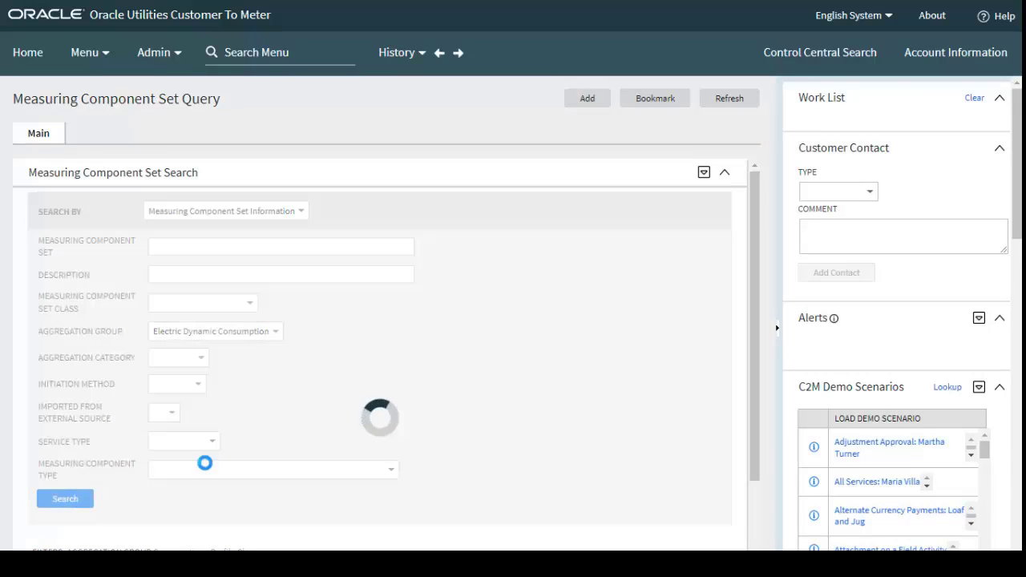
scroll(375, 409, "down", 1)
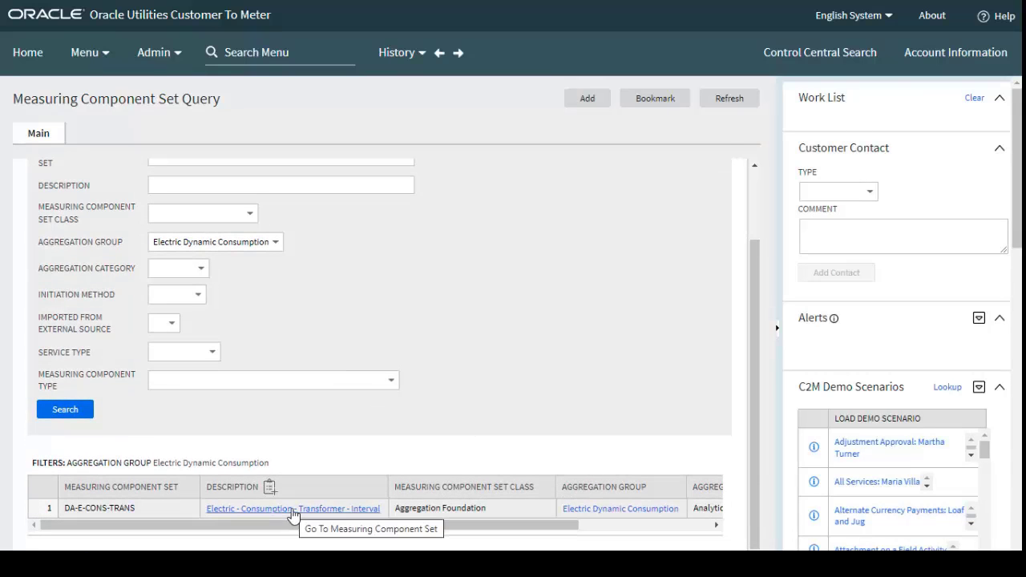
left_click(297, 515)
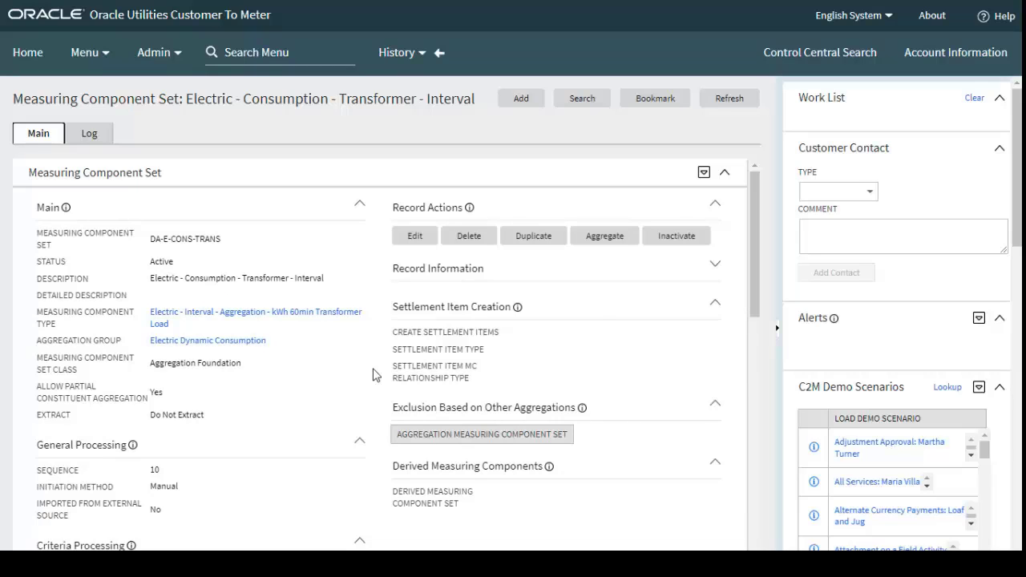
- Start the aggregation of Electric - Consumption - Transformer - Interval and set its batch job's business date to 02-27-2022
left_click(598, 239)
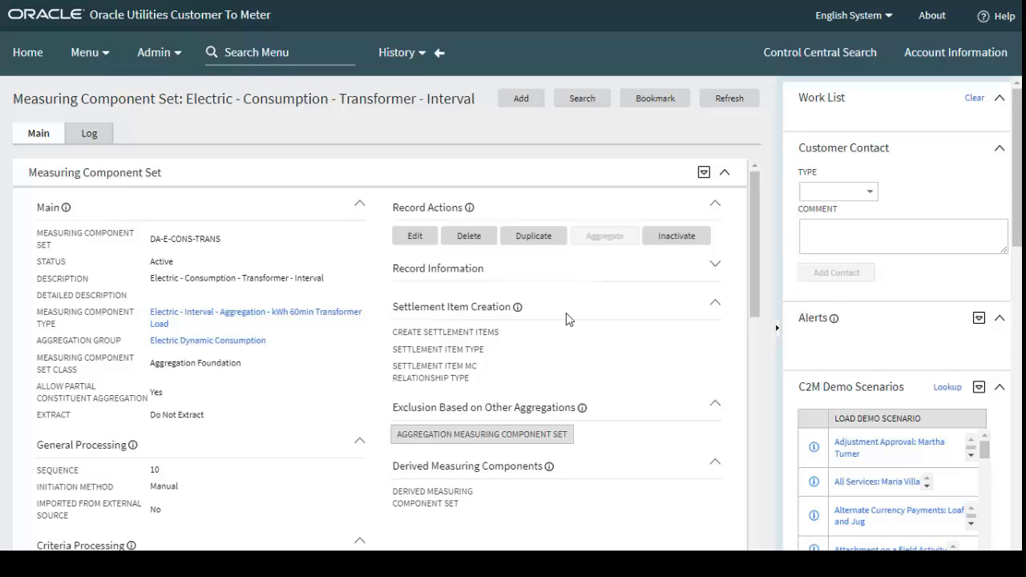
left_click(227, 318)
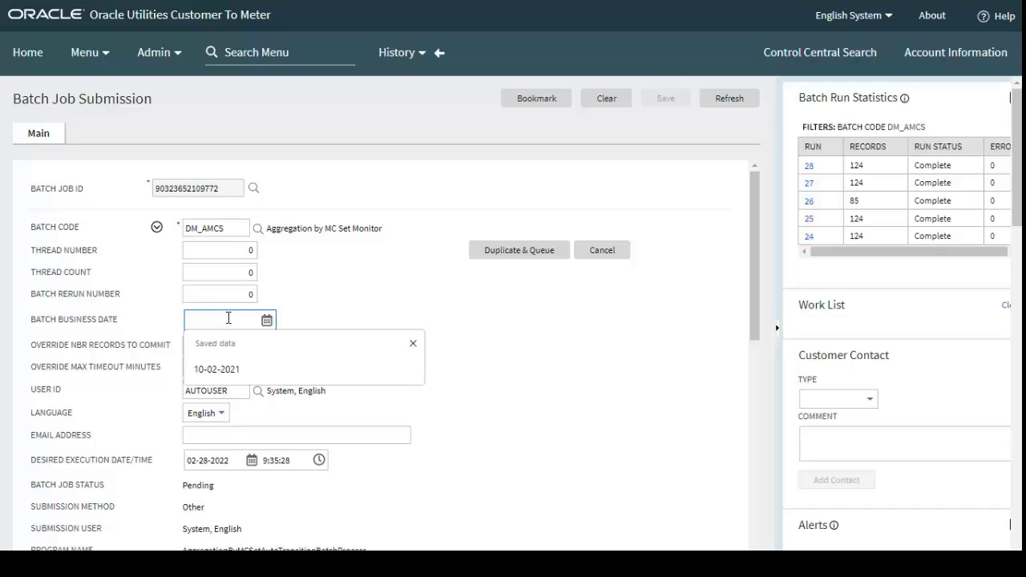
type("02")
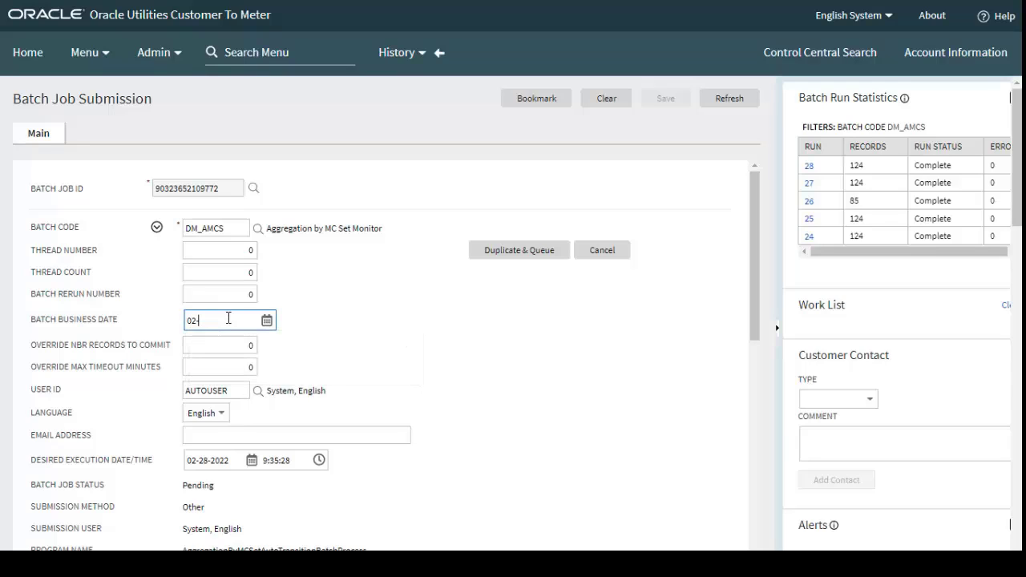
type("-27-2022")
- Check the Restrict by Measuring Component Set parameter, duplicate and queue the transformer set's DM_AMCS job, and refresh its status
left_click_drag(758, 252, 746, 439)
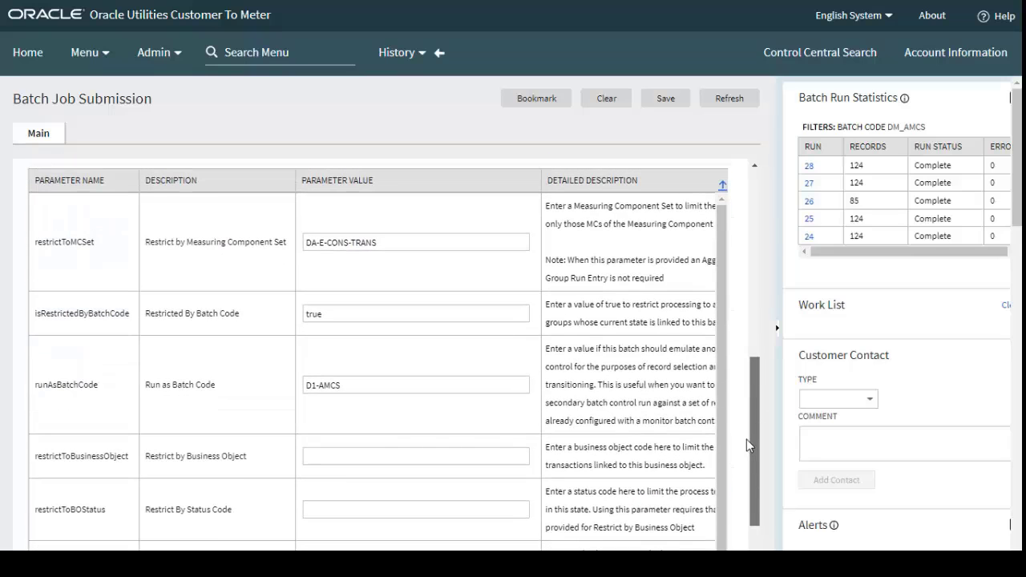
left_click_drag(387, 243, 305, 240)
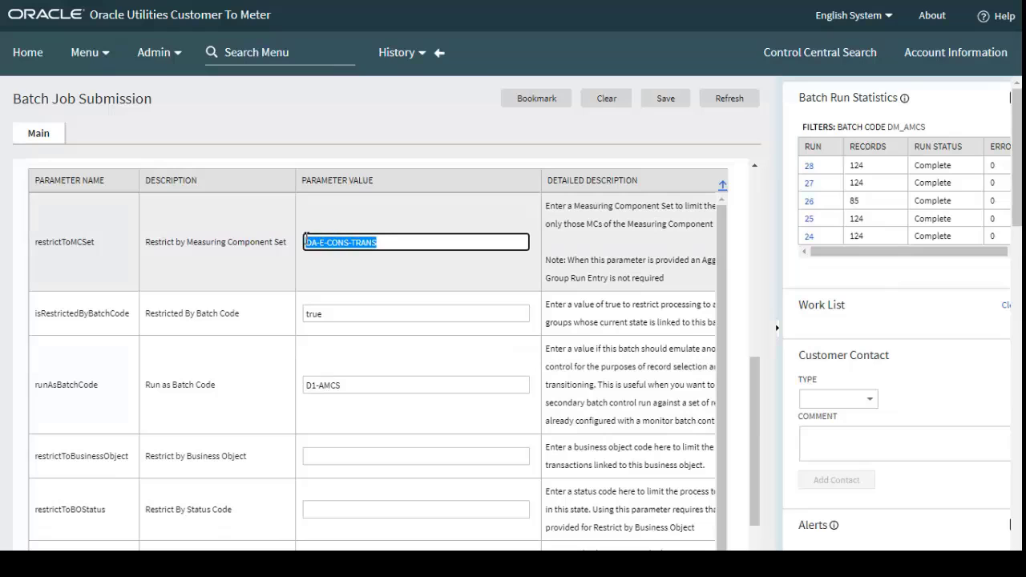
left_click_drag(754, 429, 745, 234)
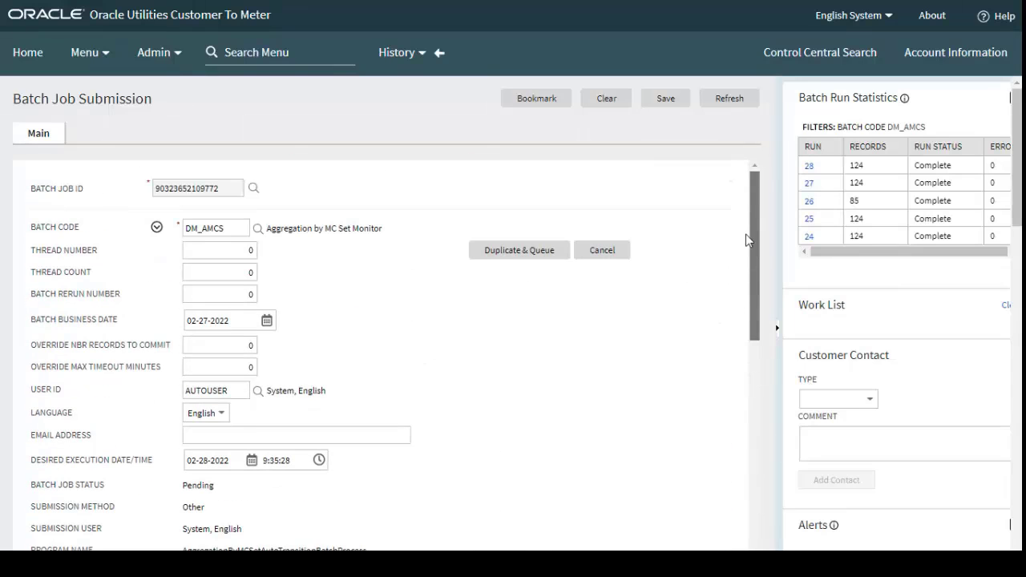
left_click(526, 256)
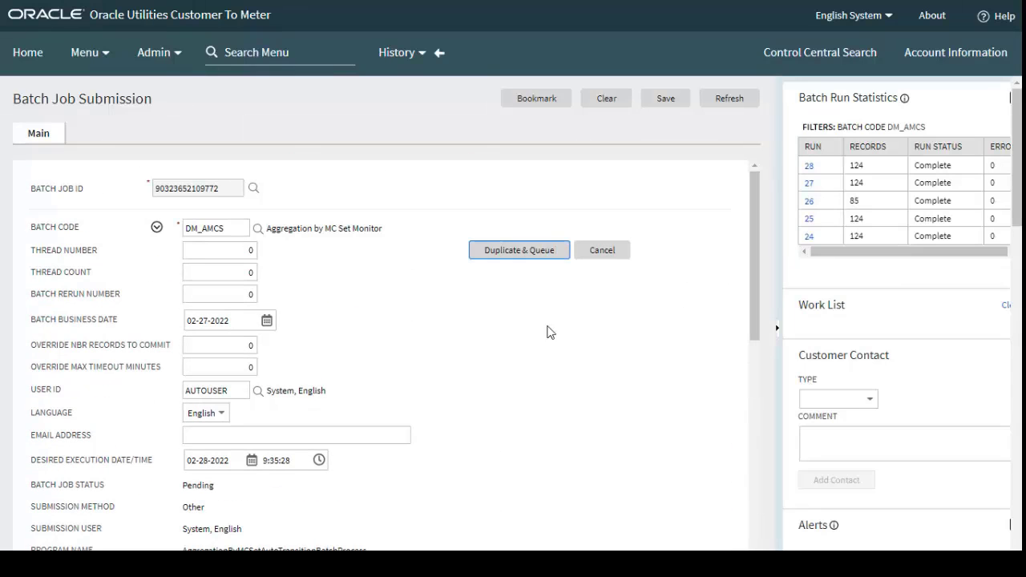
left_click(730, 100)
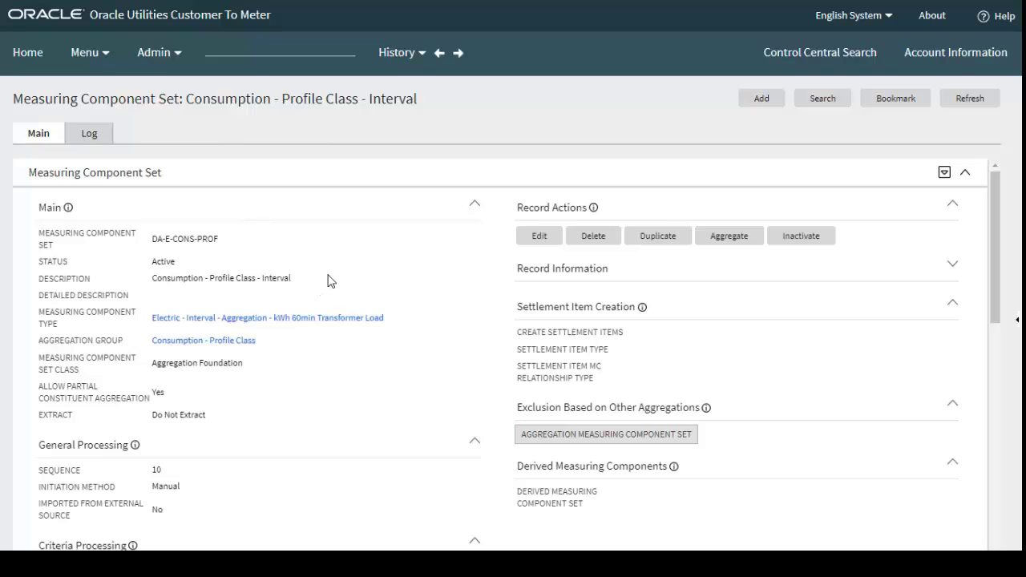
- Open the Canton / 44707 RES-MED participant of Consumption - Profile Class - Interval and examine its aggregated measurements
scroll(327, 281, "down", 10)
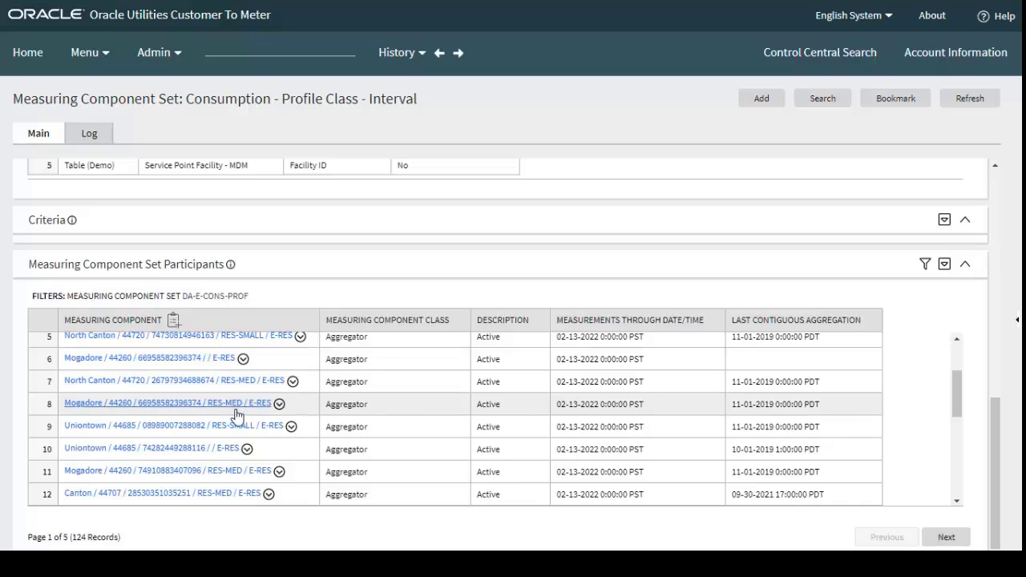
scroll(257, 389, "down", 1)
scroll(256, 390, "down", 2)
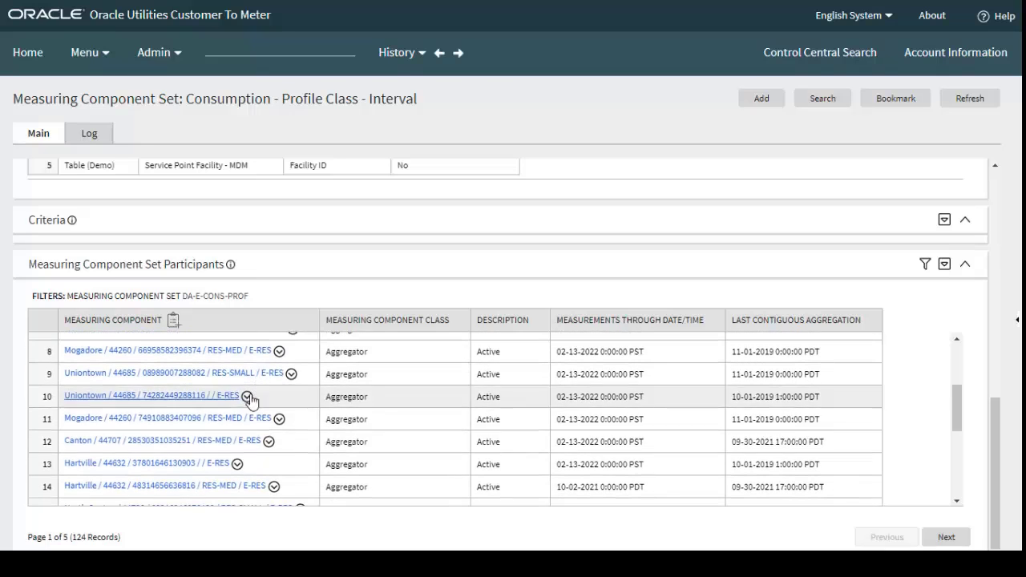
left_click(149, 442)
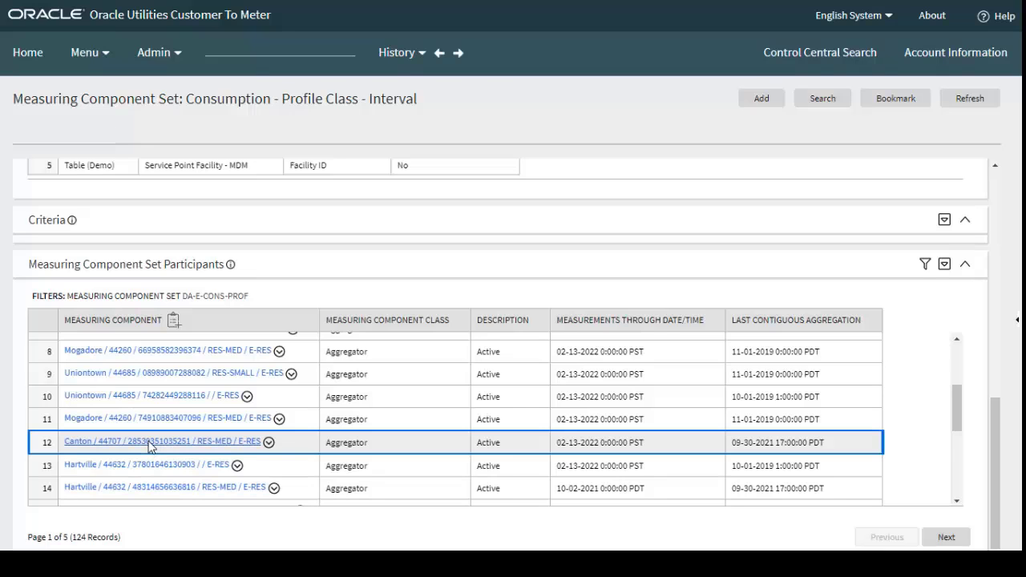
left_click_drag(996, 224, 990, 454)
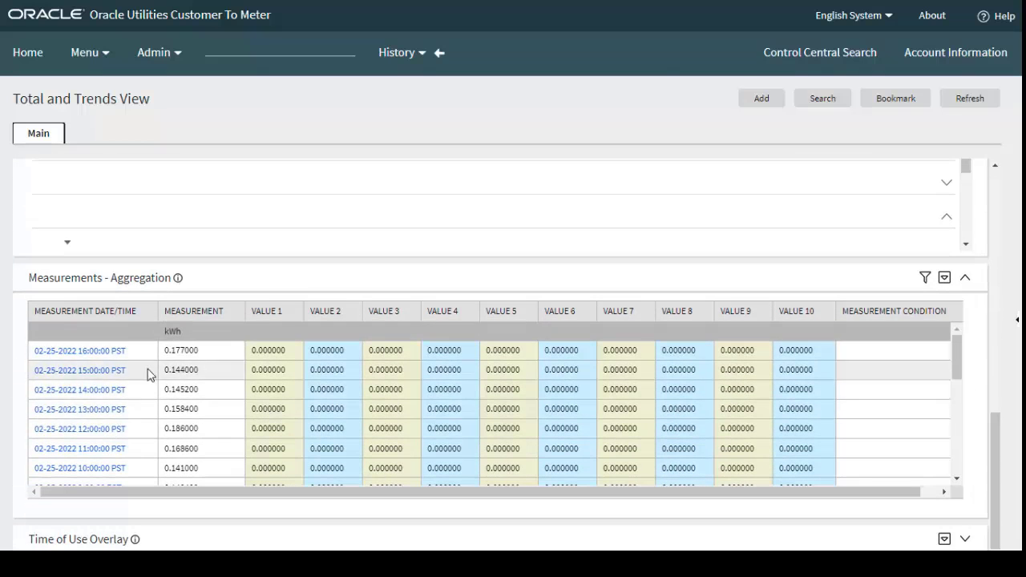
left_click(84, 363)
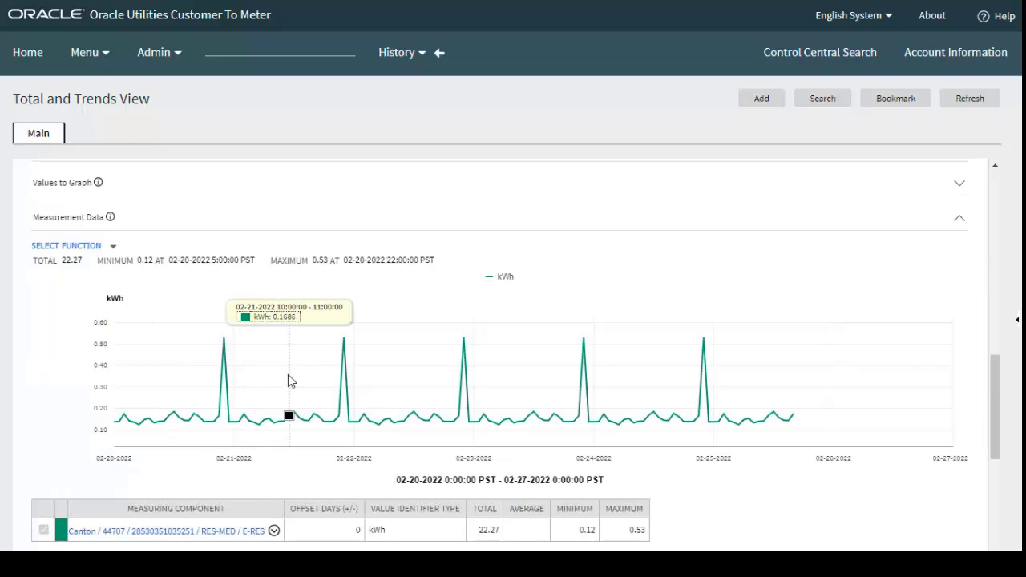
- Expand the Final Values Overlay parameters and look over the Canton component's kWh graph
scroll(288, 378, "up", 3)
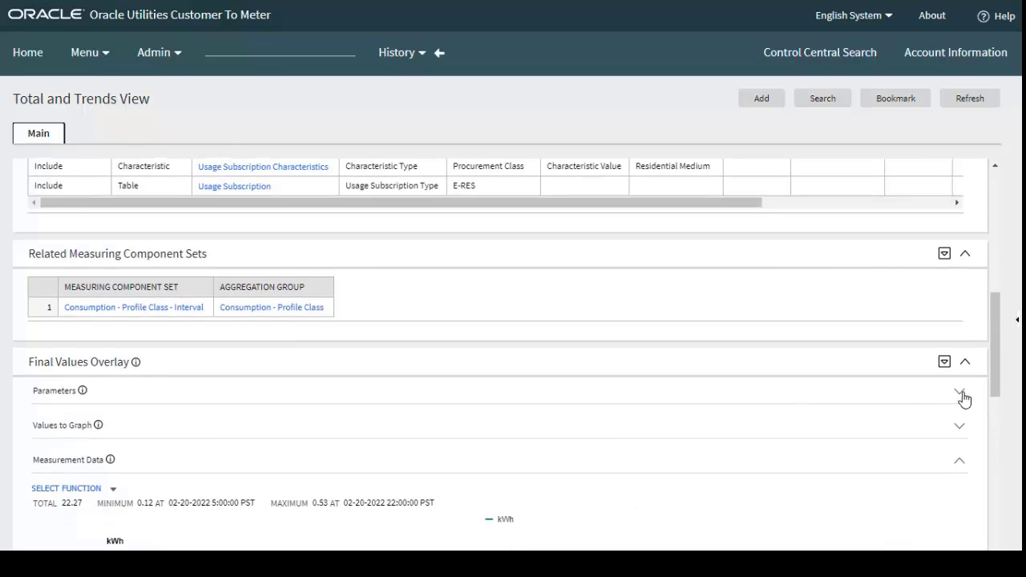
left_click(959, 392)
scroll(408, 362, "down", 4)
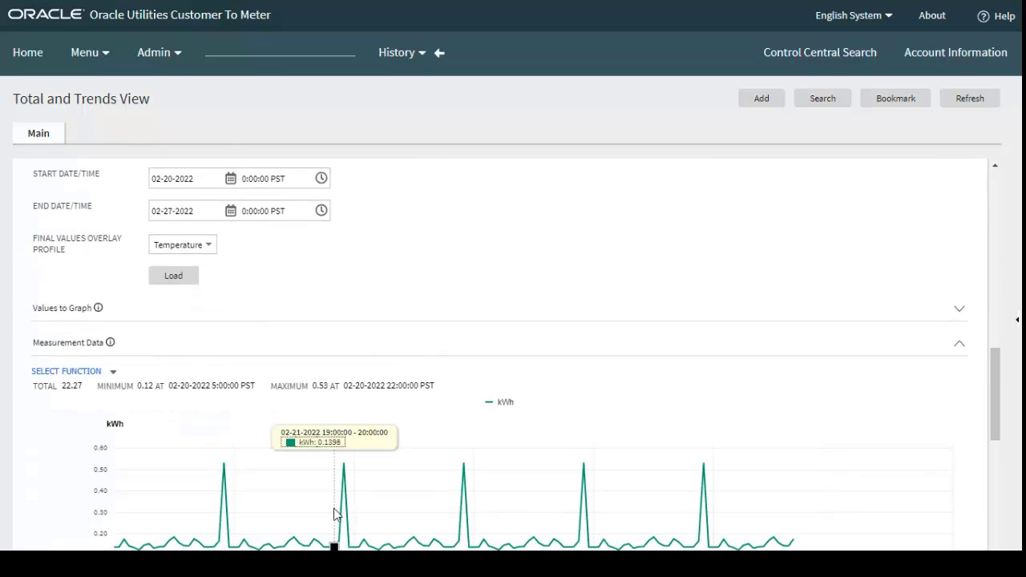
scroll(382, 504, "down", 2)
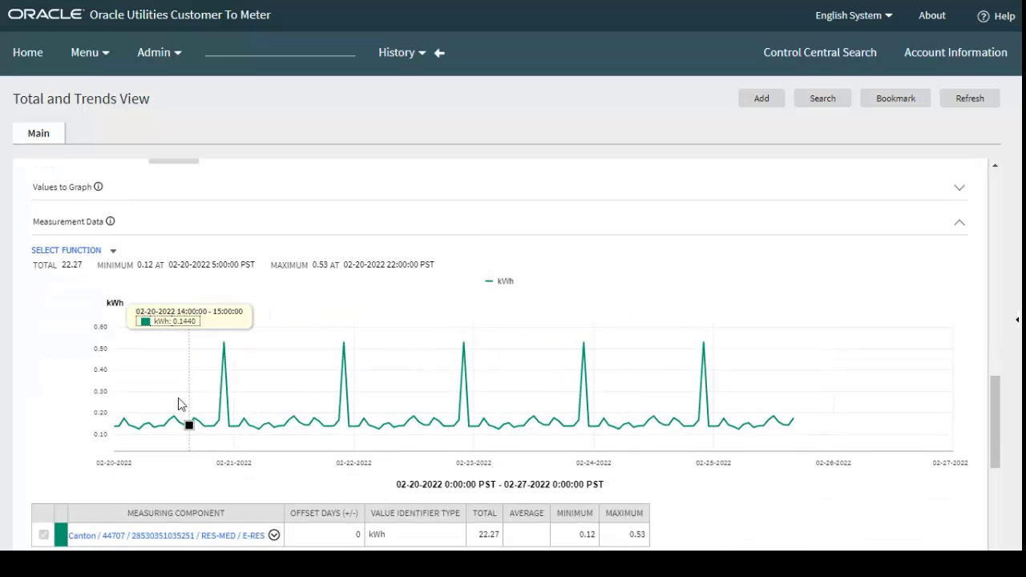
scroll(157, 408, "down", 1)
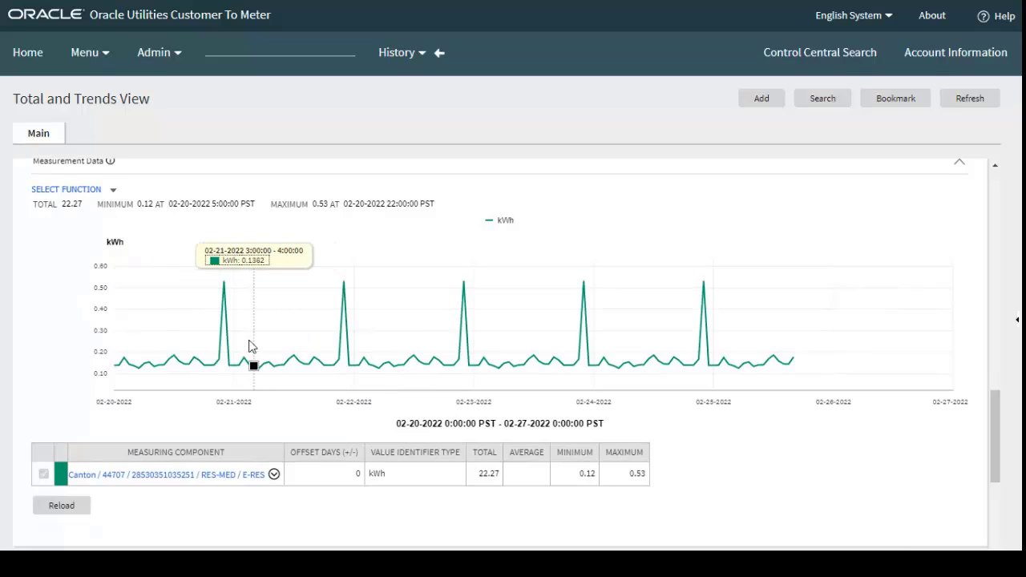
- Load the Final Values Overlay graph for 01-01-2022 to 02-25-2022 and look over the kWh pattern
scroll(171, 301, "up", 5)
left_click(173, 300)
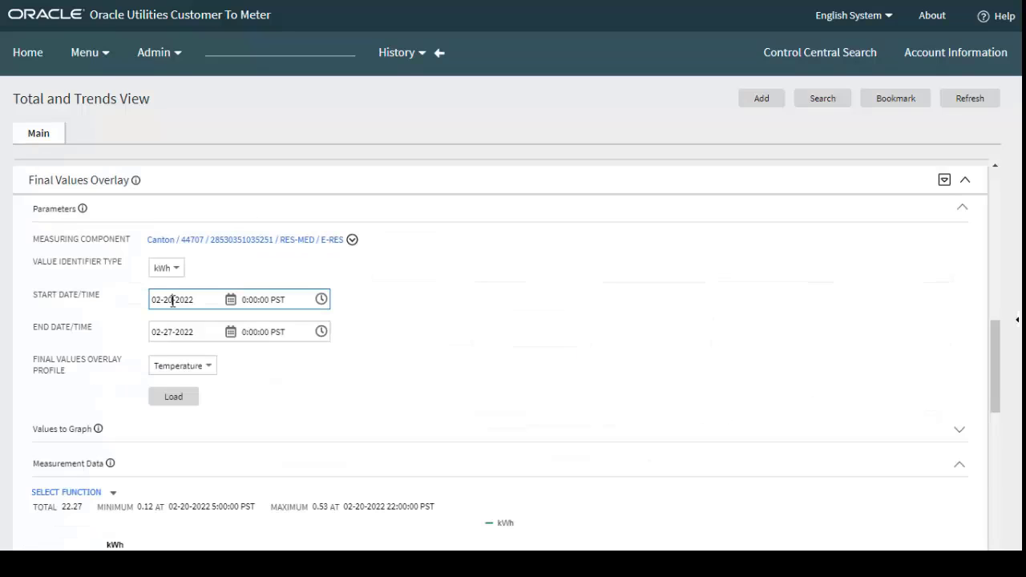
left_click_drag(167, 300, 152, 300)
key("Left")
type("01-0")
left_click(167, 331)
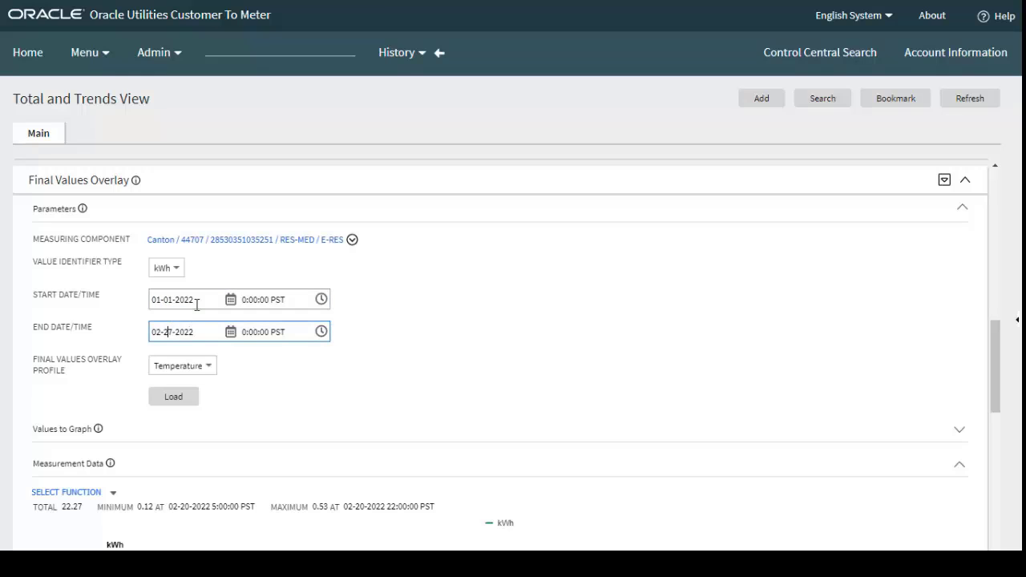
left_click(173, 395)
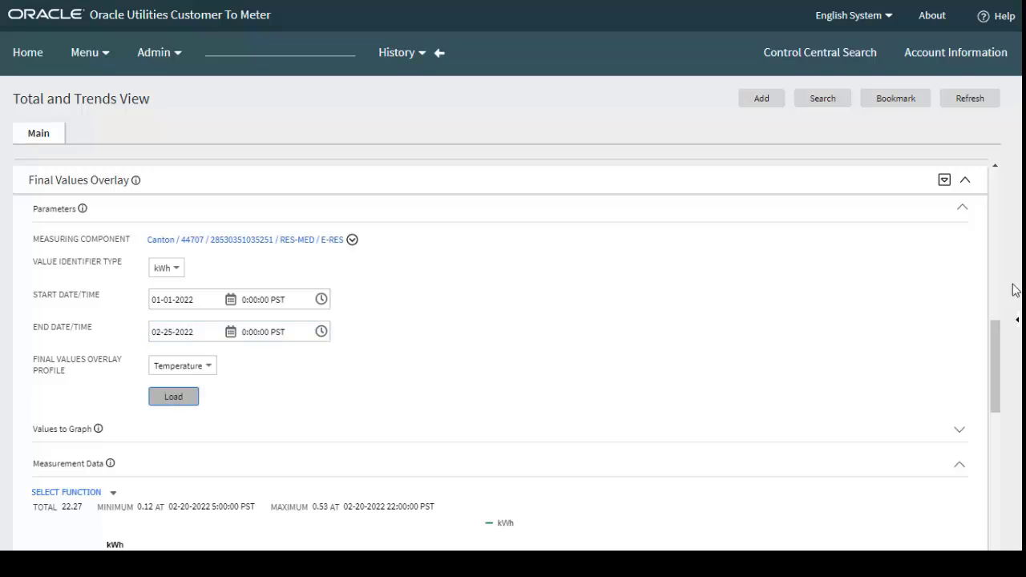
left_click_drag(996, 343, 996, 420)
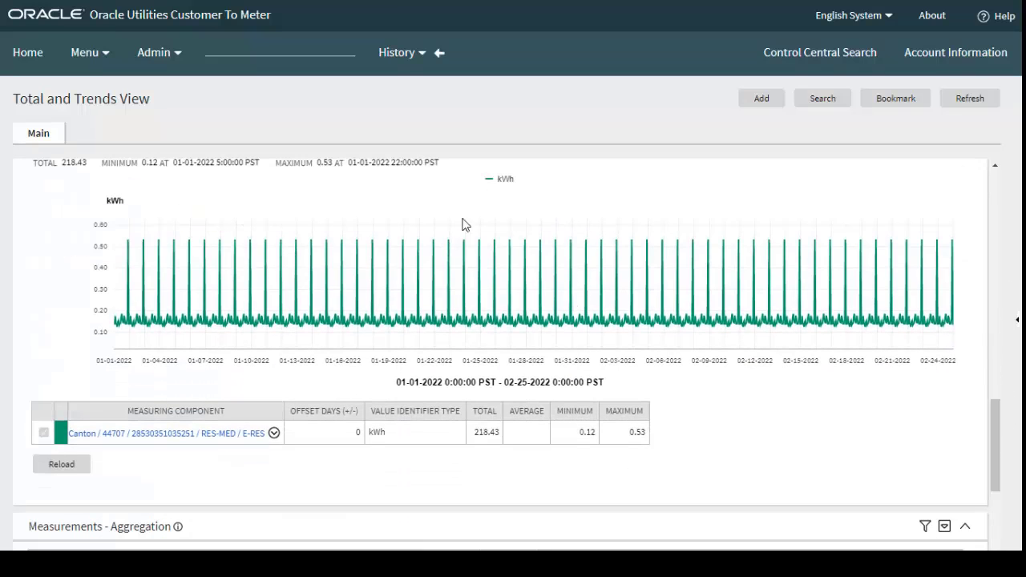
mouse_move(421, 250)
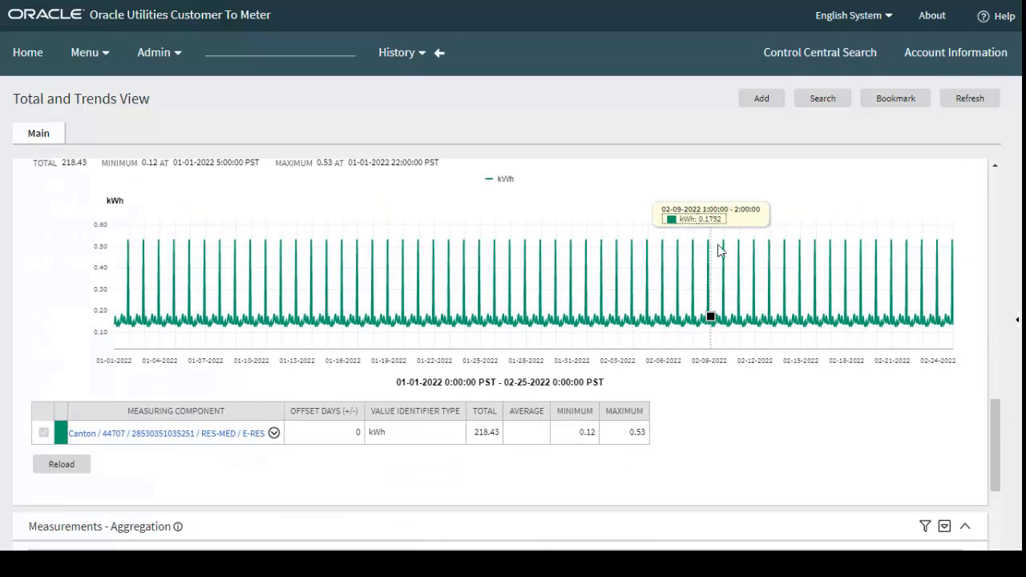
scroll(989, 336, "up", 10)
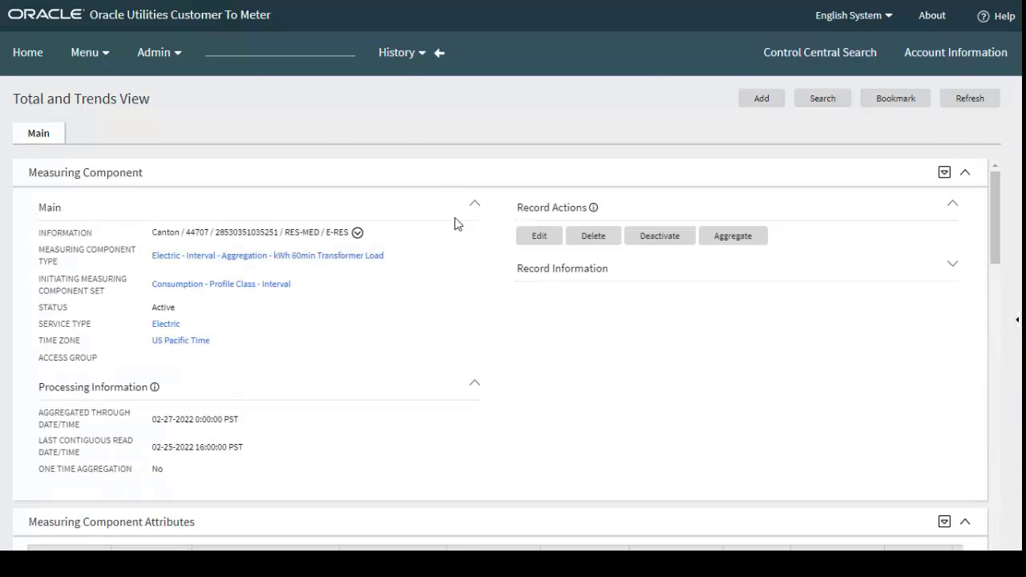
- Return to the measuring component set, open the Hartville / 44632 RES-MED participant, and examine its aggregated measurements
left_click(439, 53)
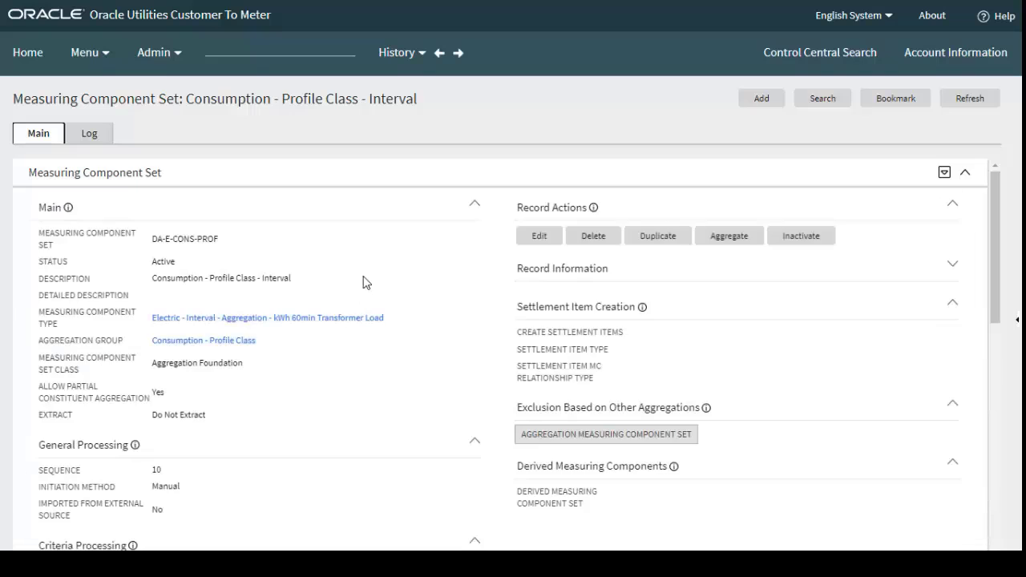
scroll(372, 418, "down", 5)
scroll(372, 418, "down", 3)
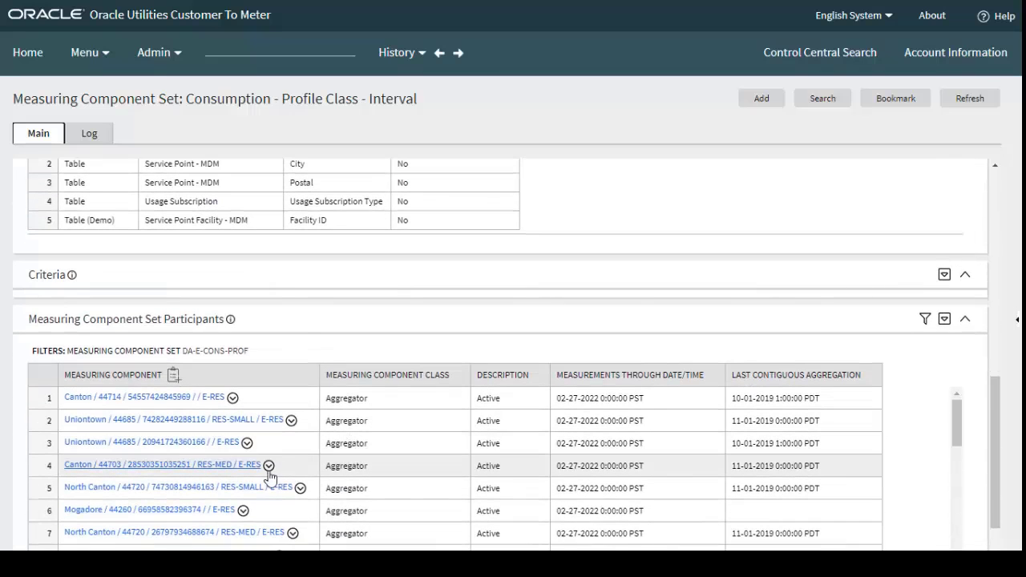
scroll(267, 474, "down", 3)
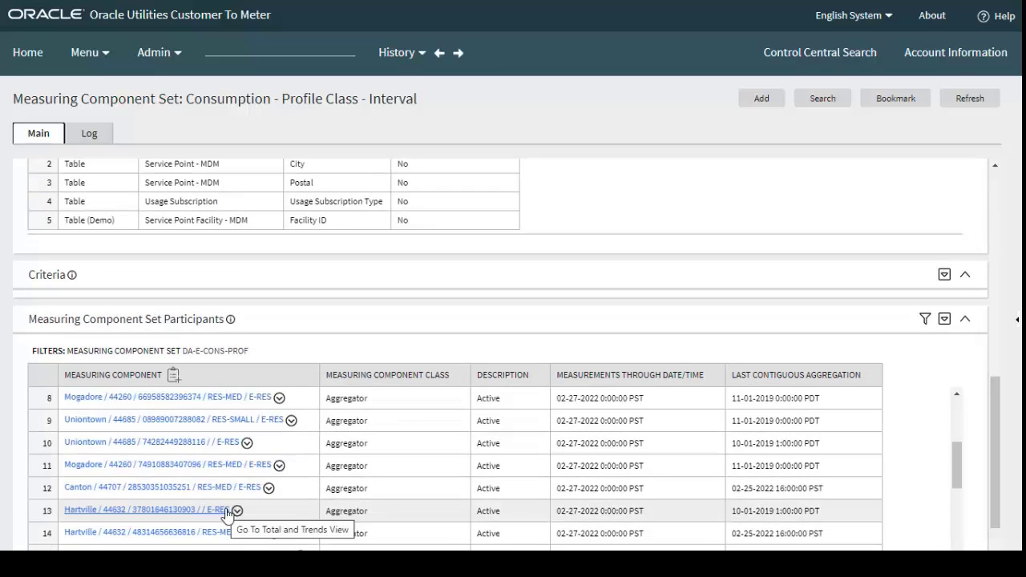
left_click(182, 510)
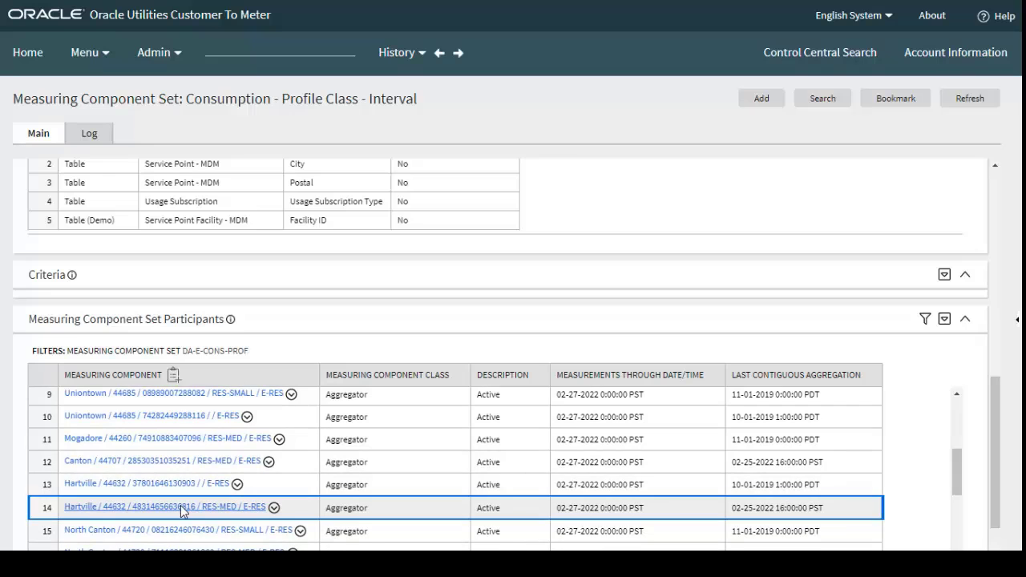
scroll(987, 270, "down", 5)
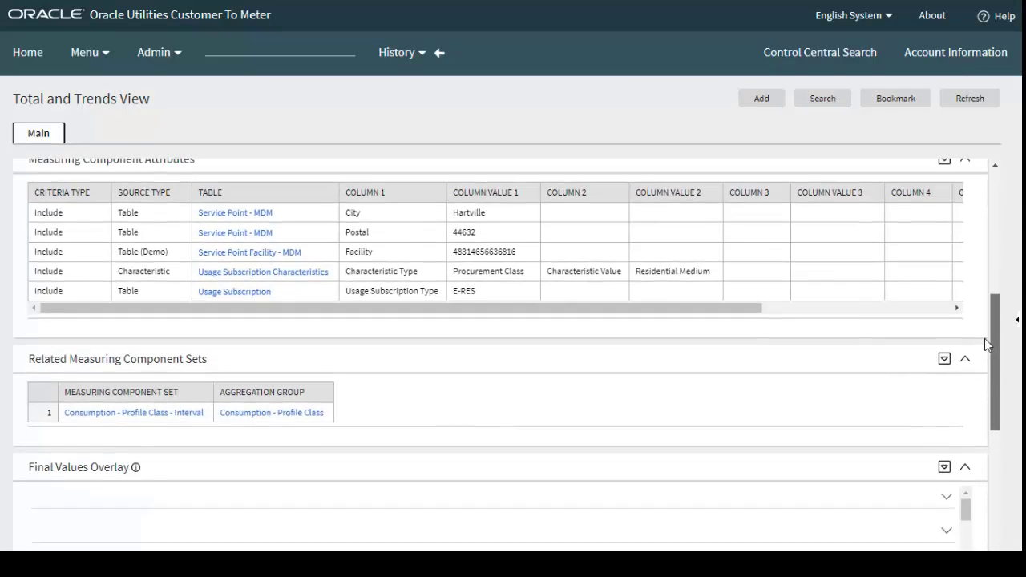
left_click_drag(984, 338, 983, 448)
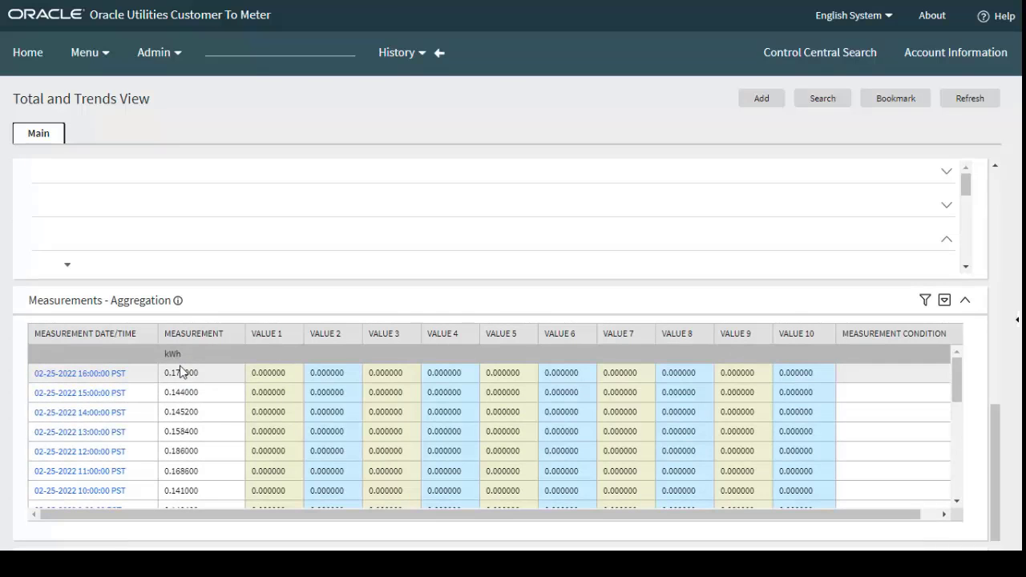
- Load the Hartville / 44632 RES-MED component's Final Values Overlay graph for 01-01-2022 to 02-25-2022 and look over the kWh pattern
left_click(72, 392)
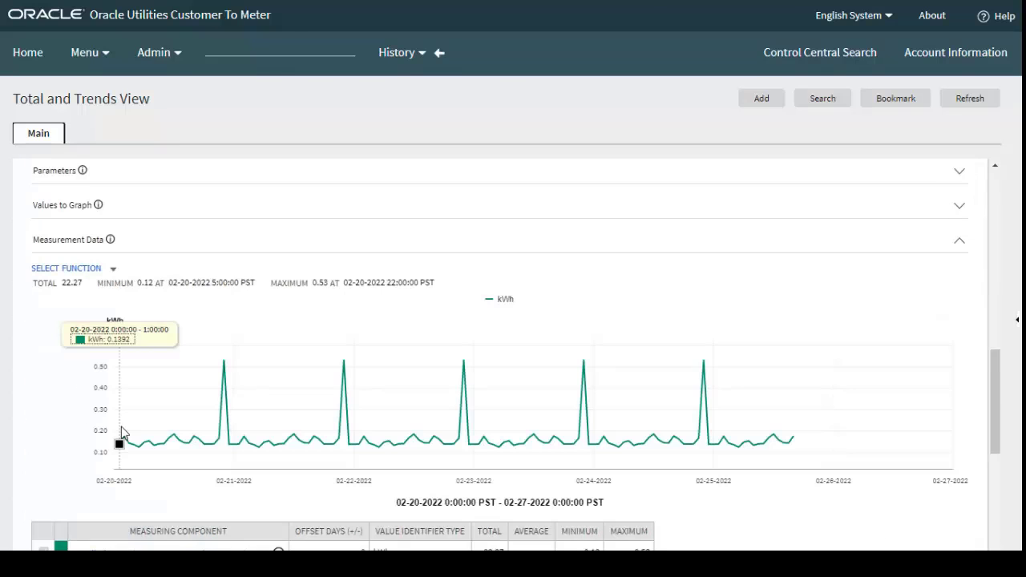
scroll(280, 287, "up", 2)
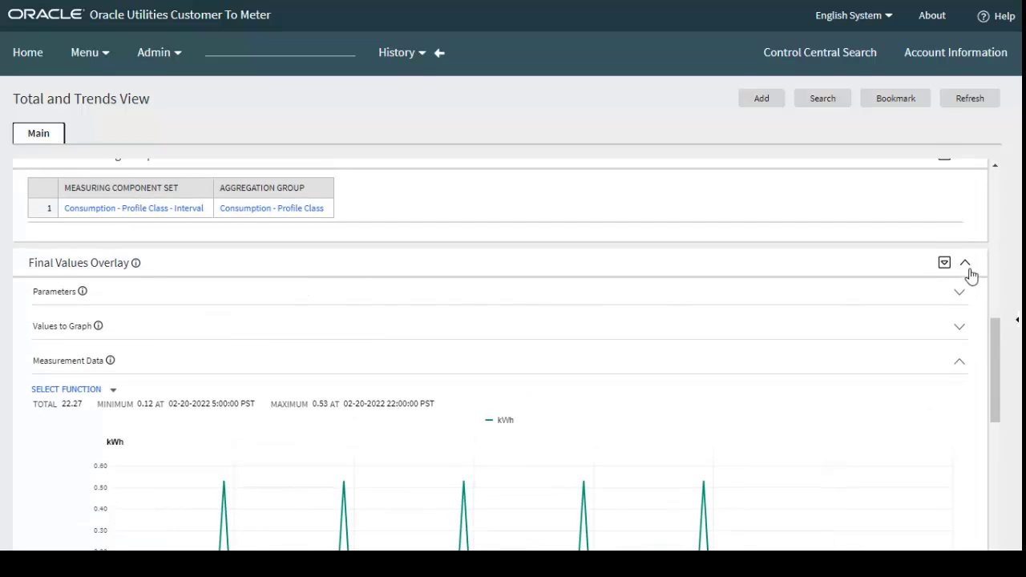
left_click(961, 293)
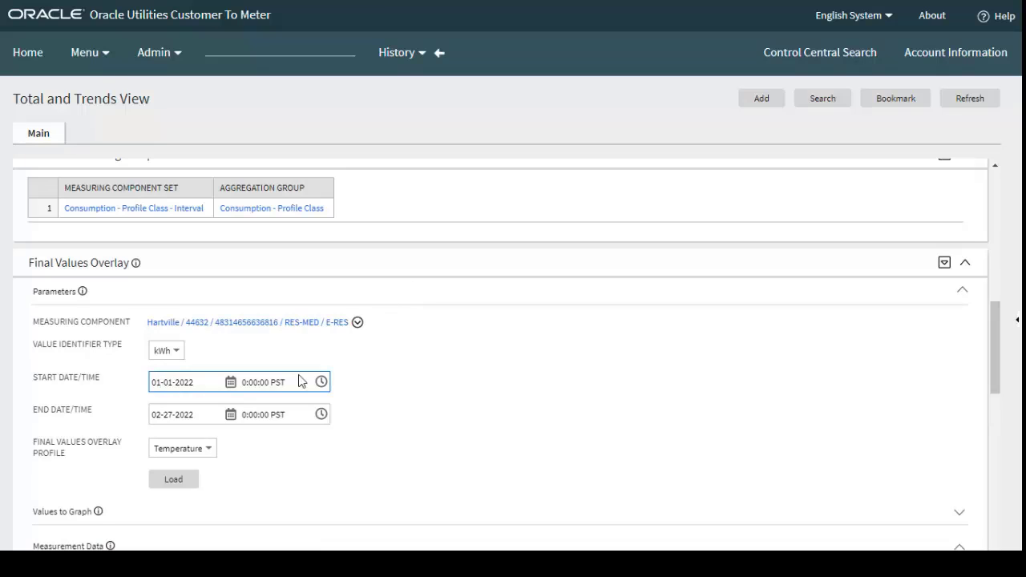
left_click(171, 416)
key("BackSpace")
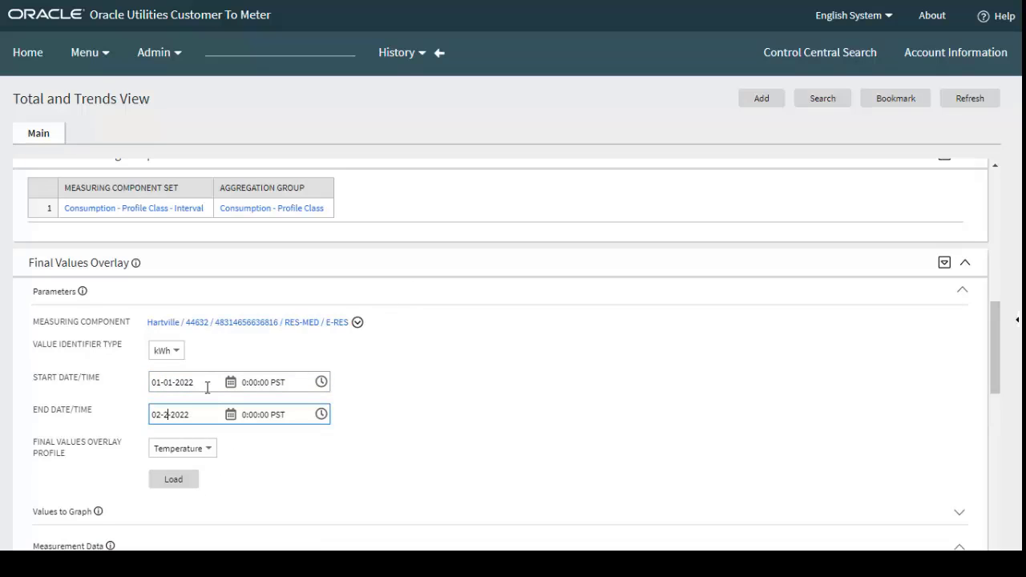
type("5")
left_click(179, 477)
scroll(932, 383, "down", 5)
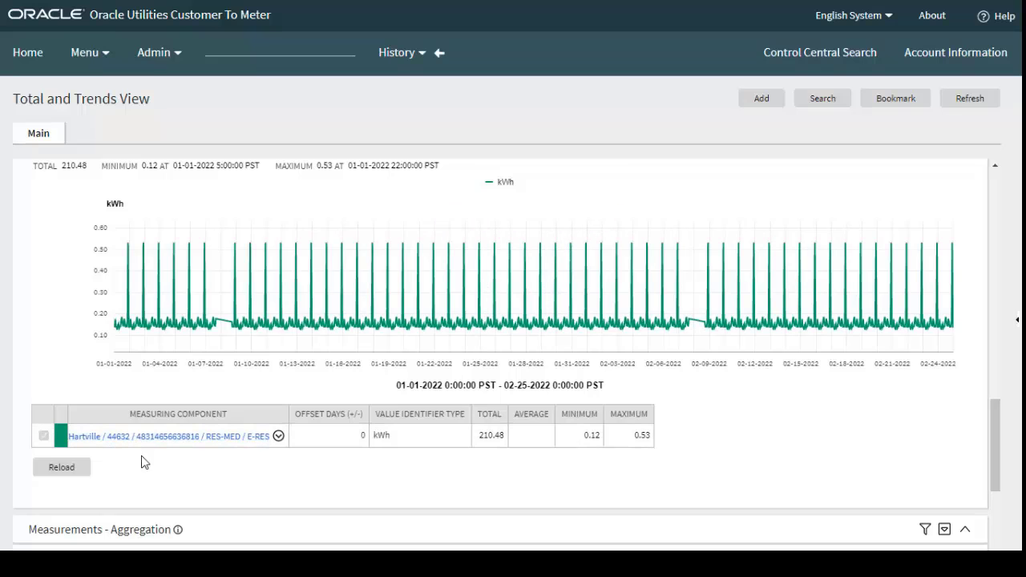
scroll(956, 411, "up", 15)
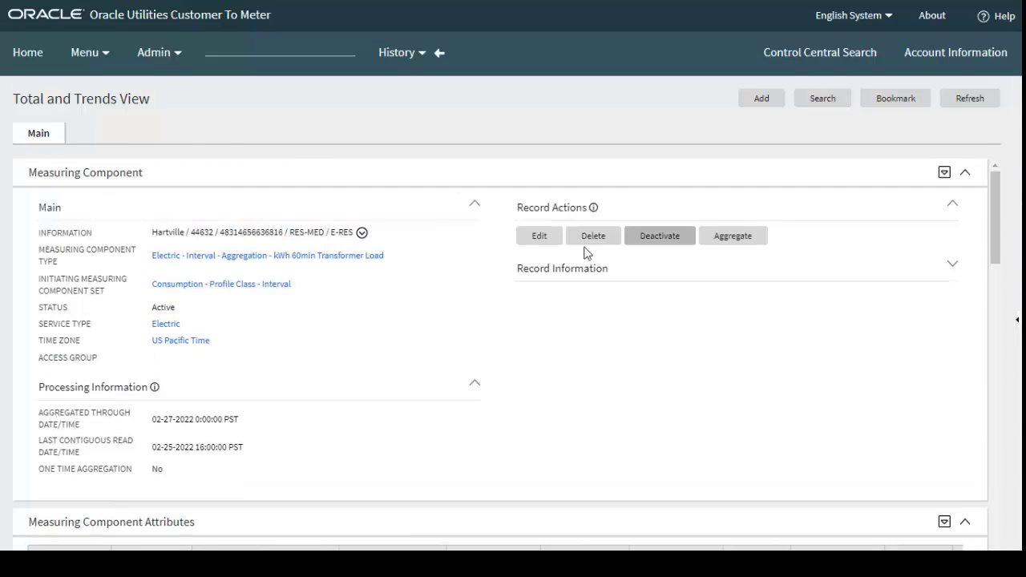
- Go back to the Electric - Consumption - Transformer - Interval measuring component set and look through its participants
left_click(438, 54)
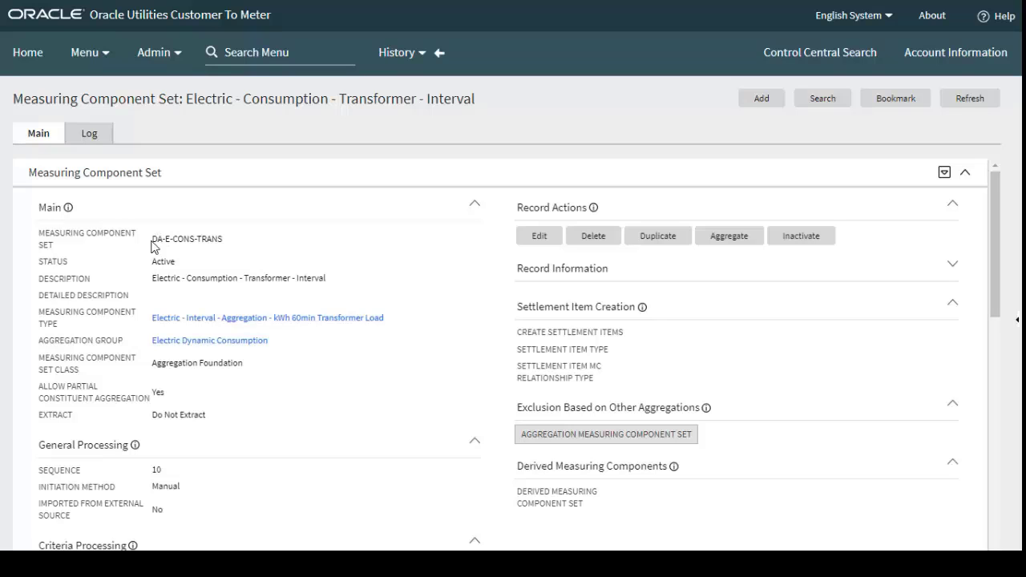
left_click_drag(152, 241, 236, 244)
scroll(366, 257, "down", 10)
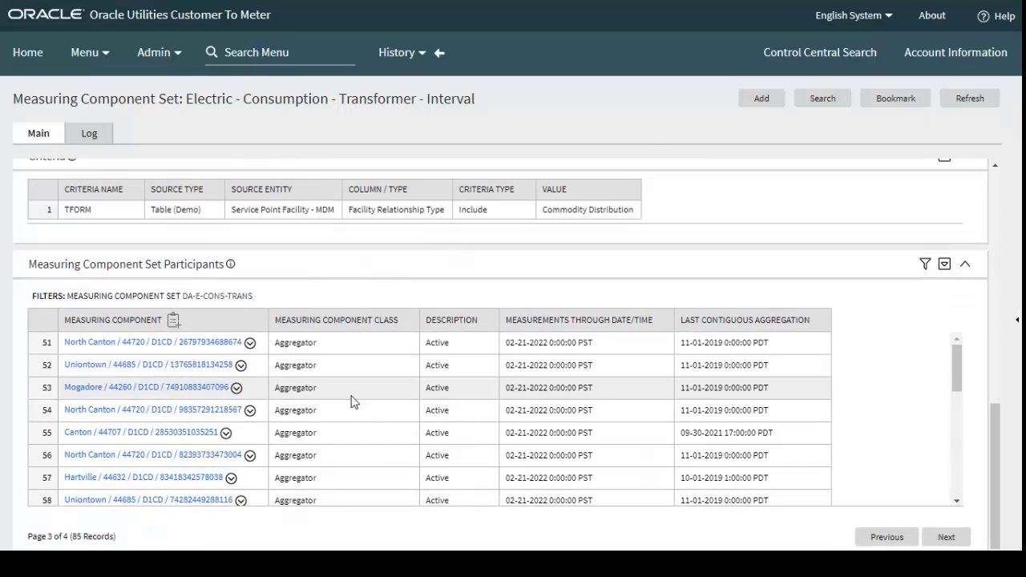
scroll(373, 410, "down", 2)
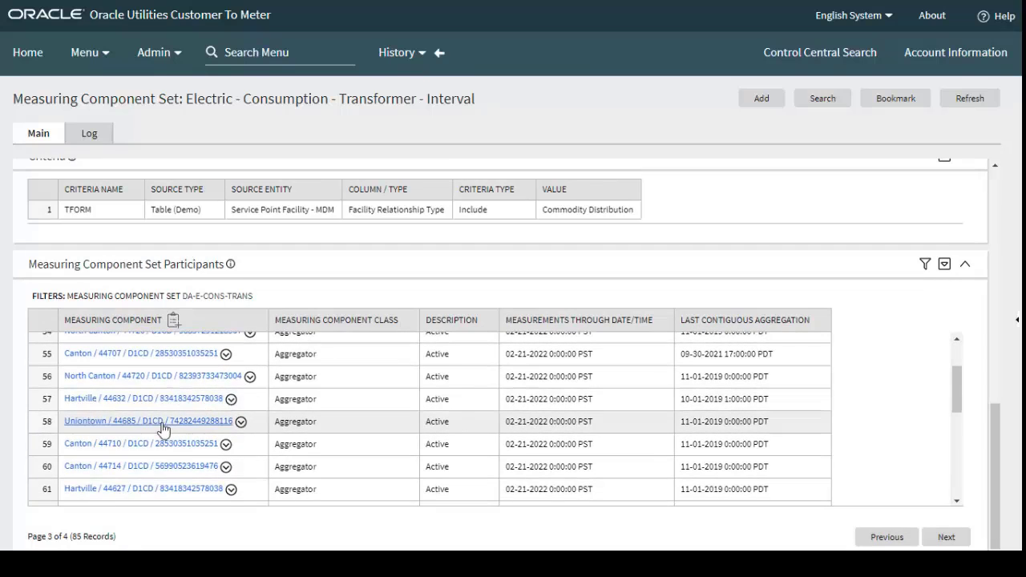
scroll(164, 421, "up", 2)
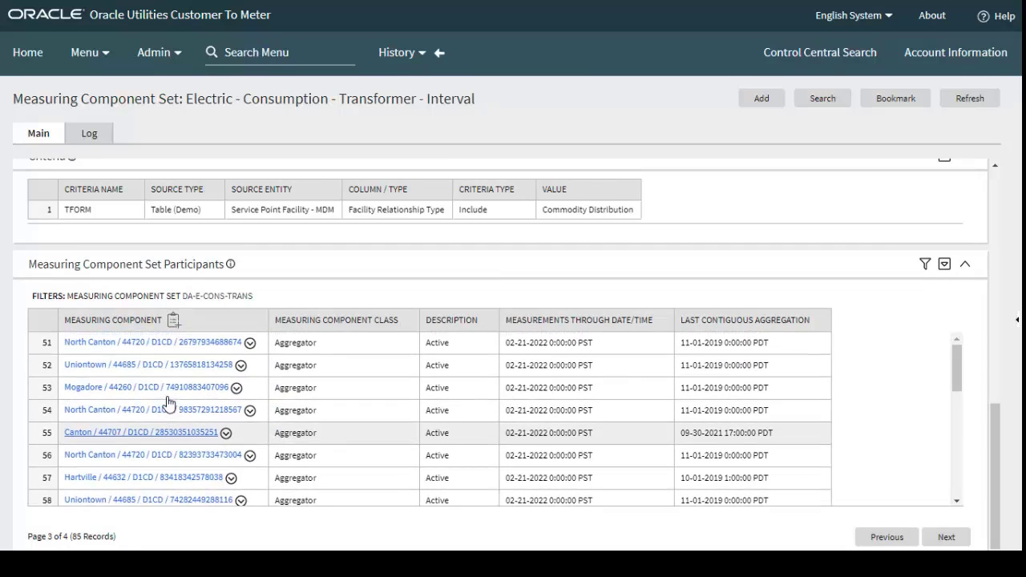
- Open the Canton / 44707 / D1CD participant in row 55 and examine its kWh graph and processing information
left_click(141, 432)
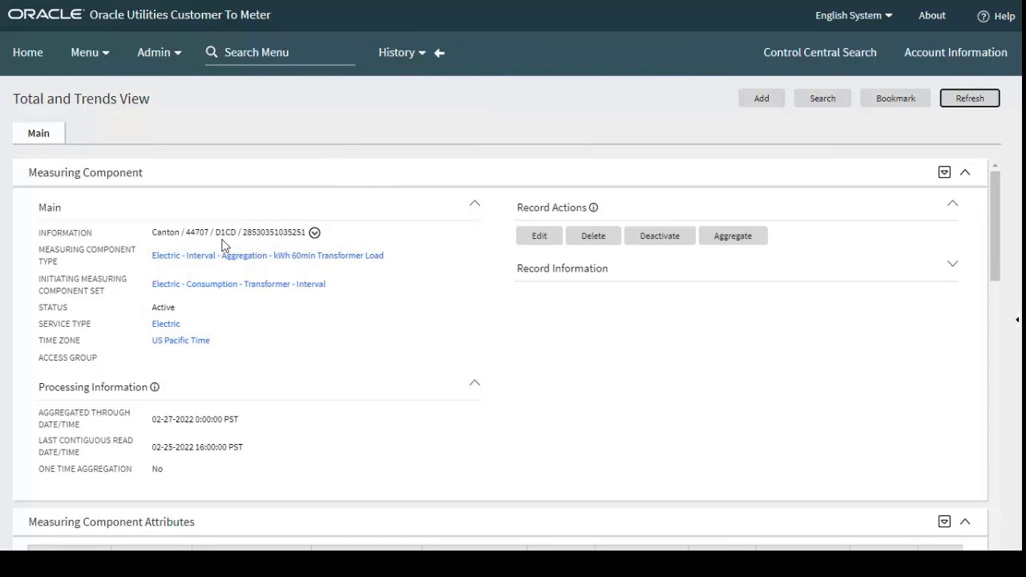
left_click_drag(995, 205, 1004, 403)
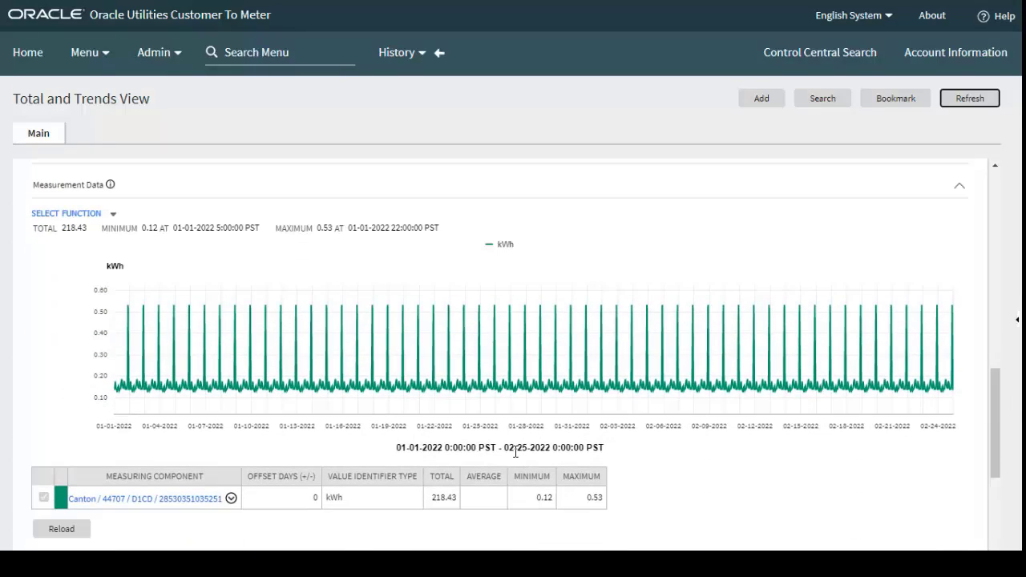
mouse_move(626, 404)
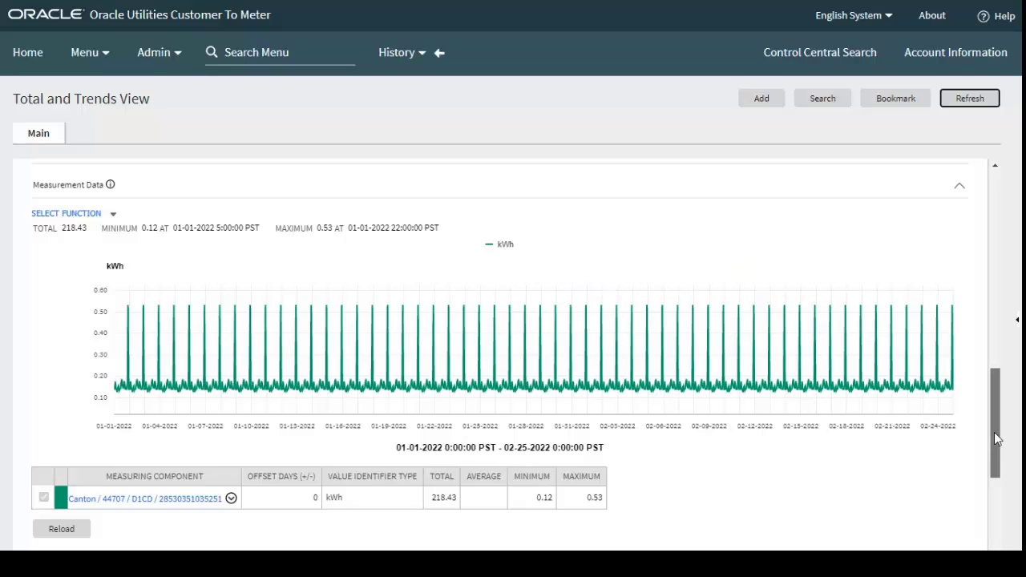
left_click_drag(994, 439, 989, 205)
scroll(133, 448, "down", 3)
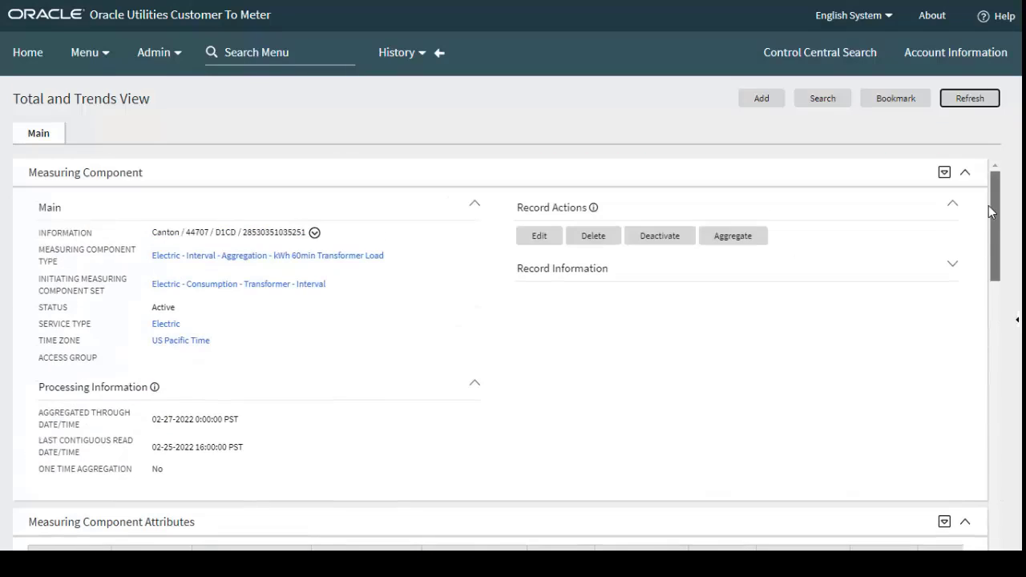
- Return to the transformer measuring component set, open the Hartville / 44632 / D1CD participant in row 73, and examine its aggregated measurements
left_click(440, 54)
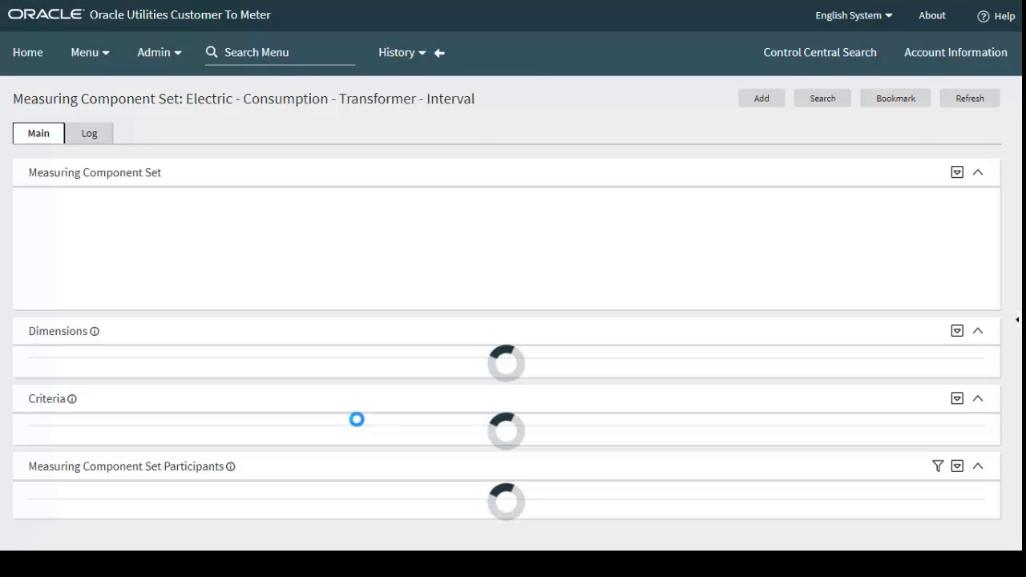
scroll(298, 425, "down", 10)
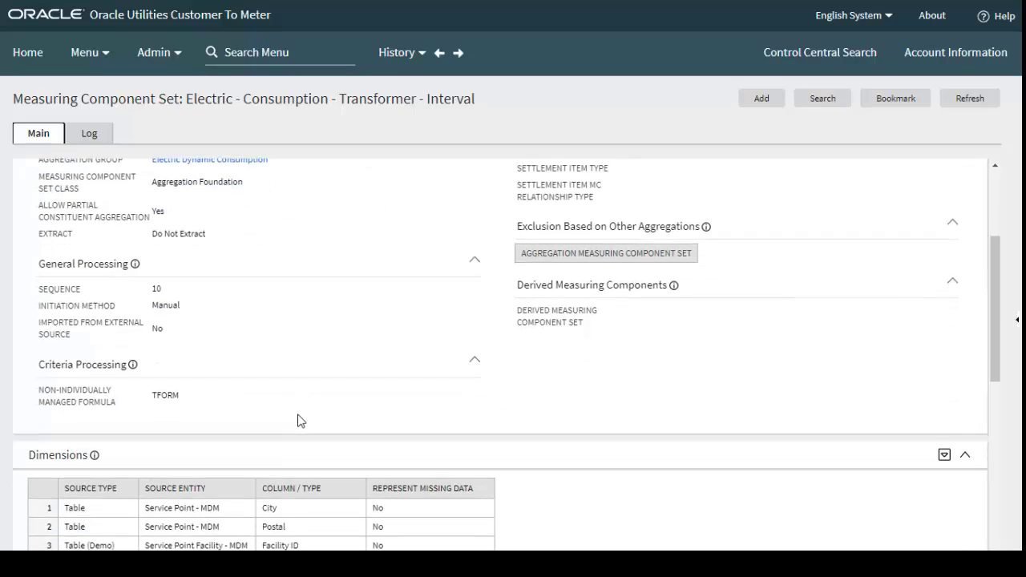
scroll(244, 458, "down", 3)
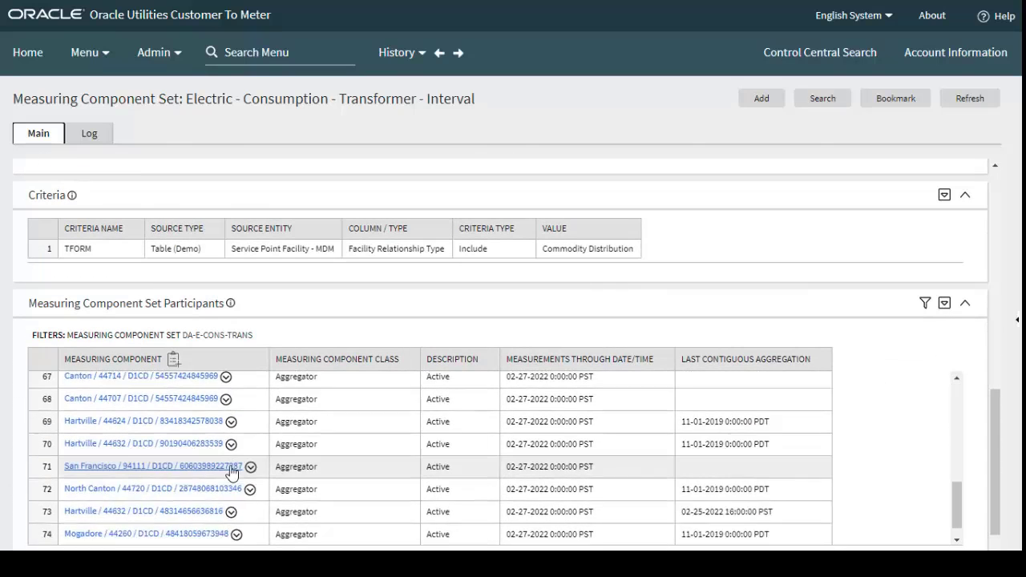
left_click(156, 490)
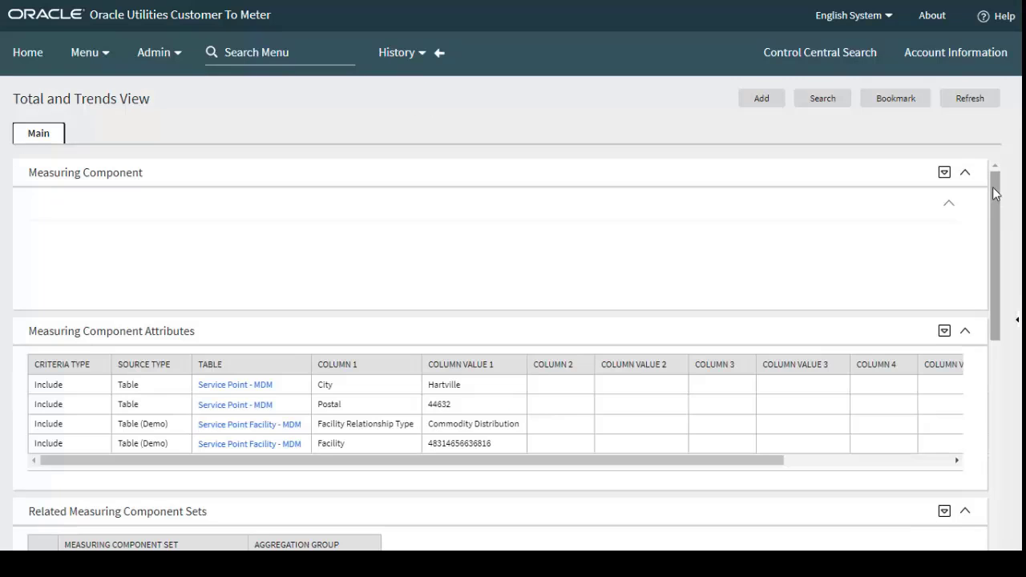
left_click_drag(993, 208, 1012, 410)
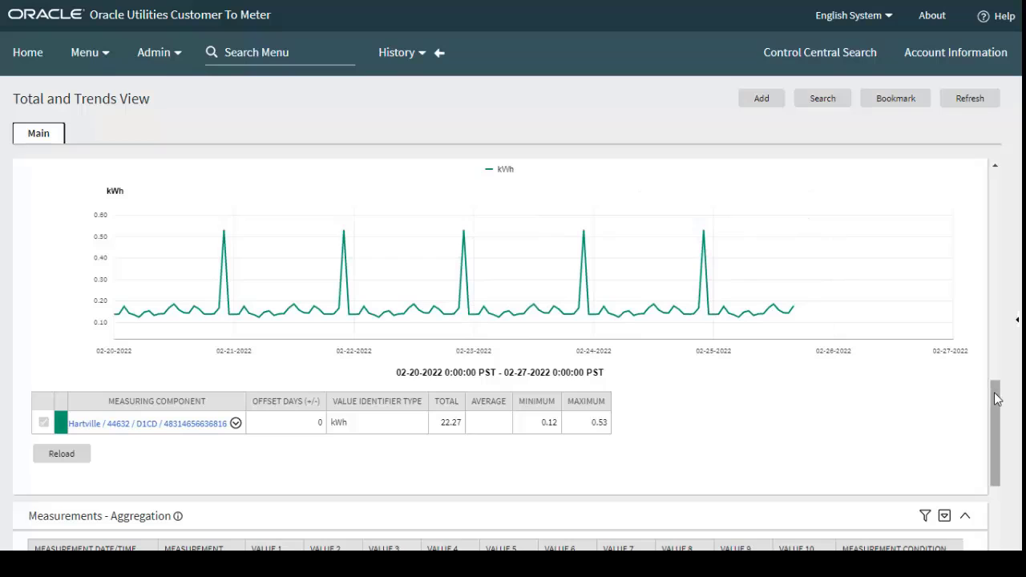
left_click_drag(991, 389, 991, 452)
scroll(135, 355, "down", 1)
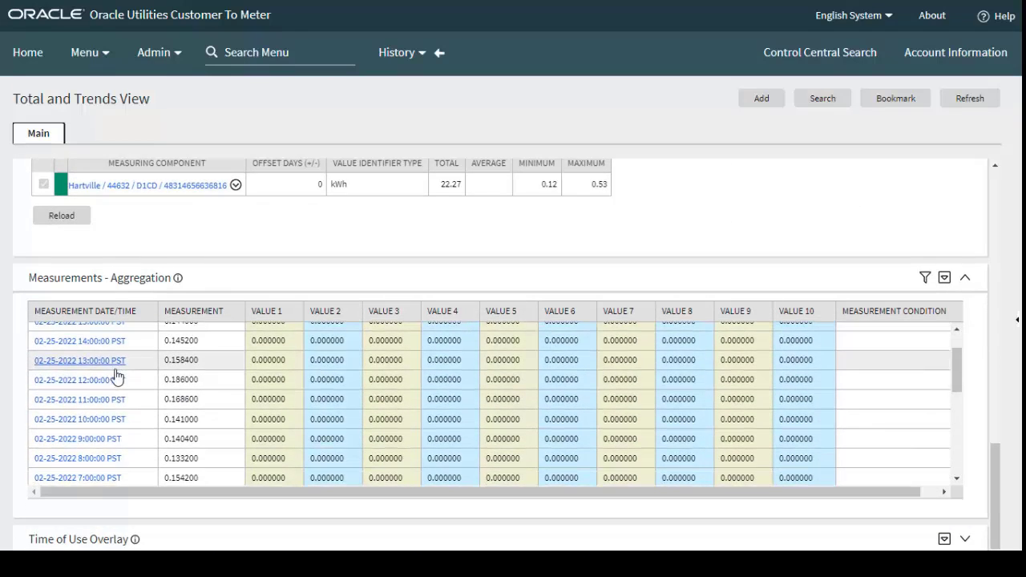
scroll(980, 321, "down", 10)
- Load the Hartville transformer component's Final Values Overlay graph for 01-01-2022 to 02-25-2022 and look over the kWh pattern
left_click(959, 355)
left_click(198, 440)
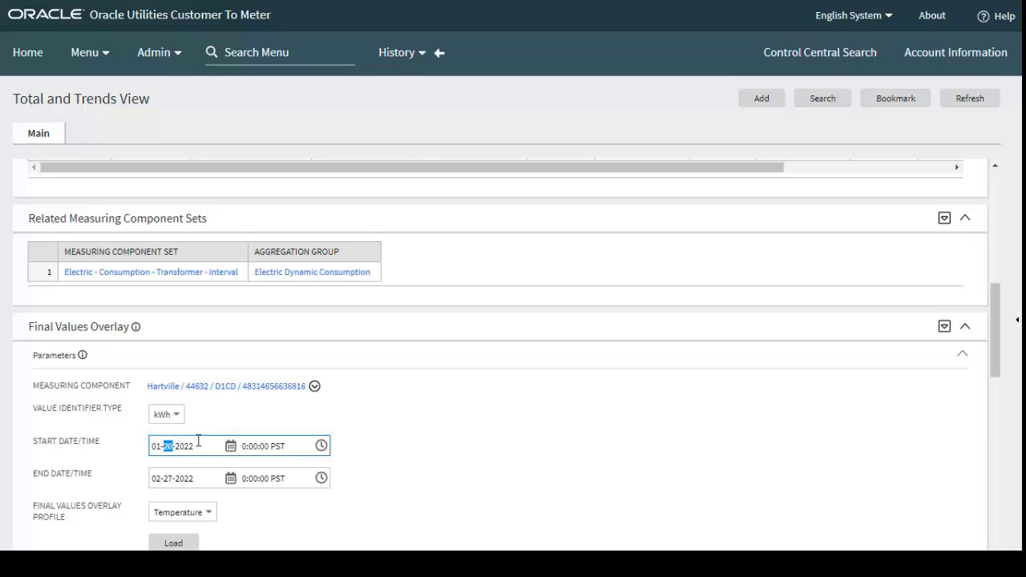
left_click(173, 544)
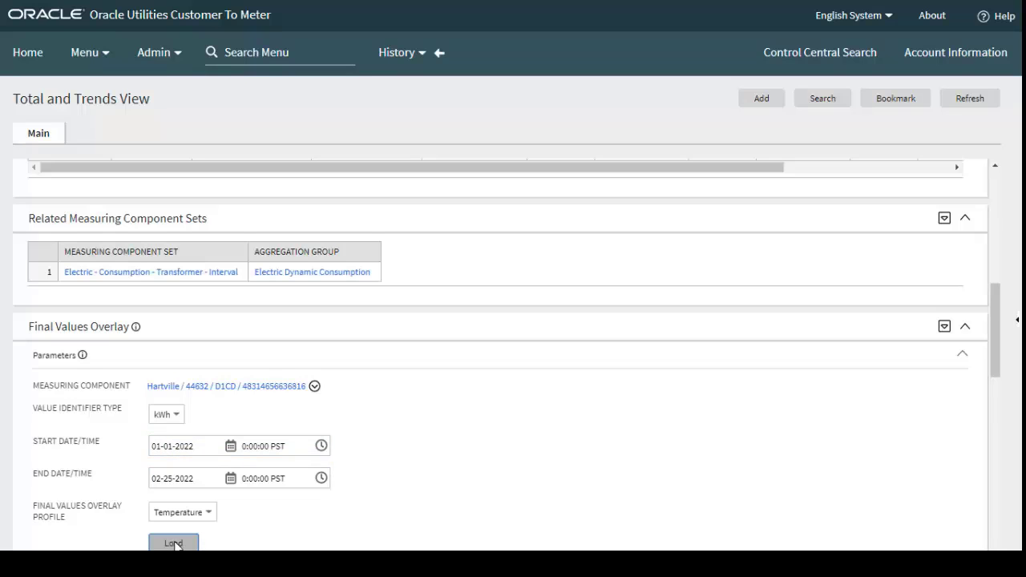
scroll(617, 420, "down", 5)
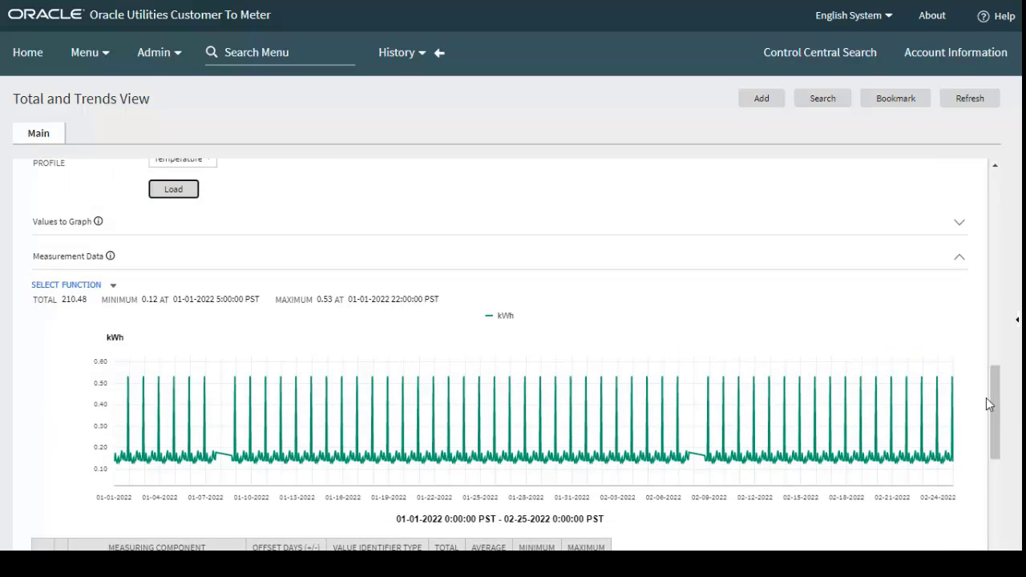
left_click_drag(987, 398, 1002, 215)
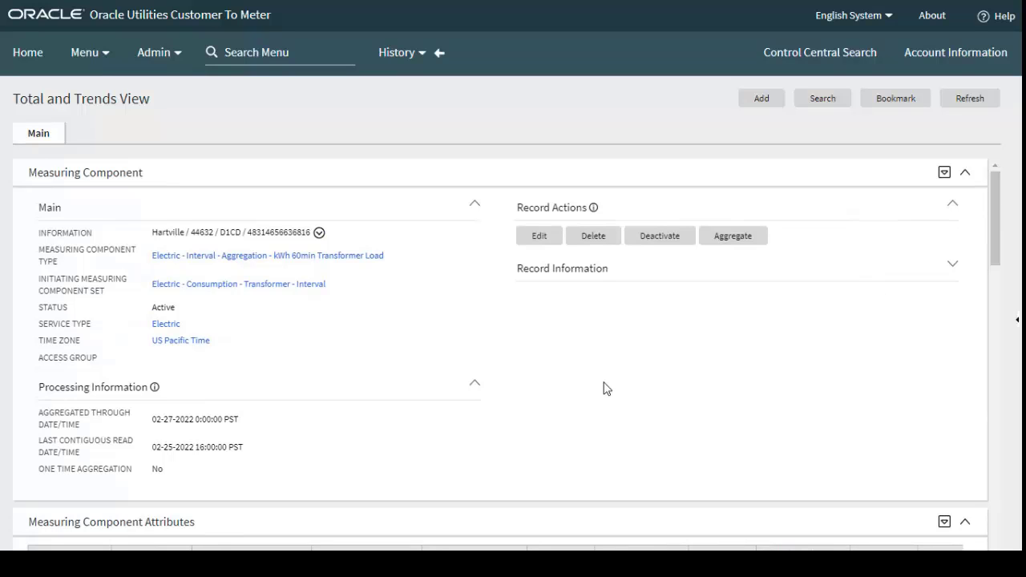